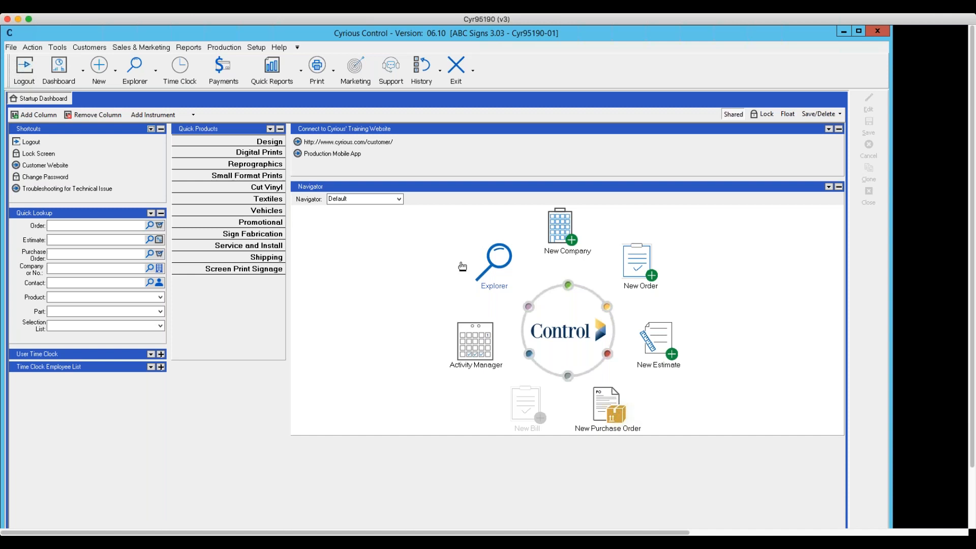
pyautogui.click(155, 74)
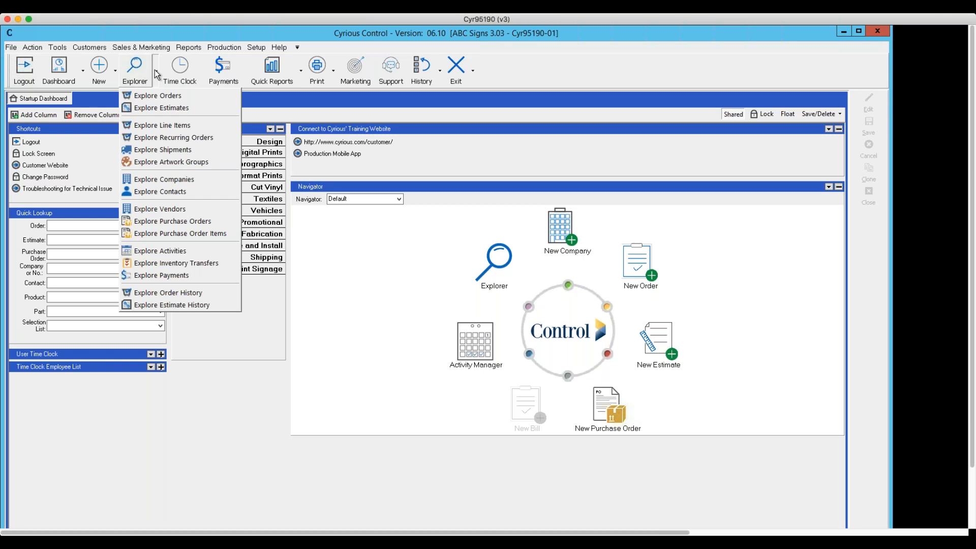
pyautogui.click(155, 70)
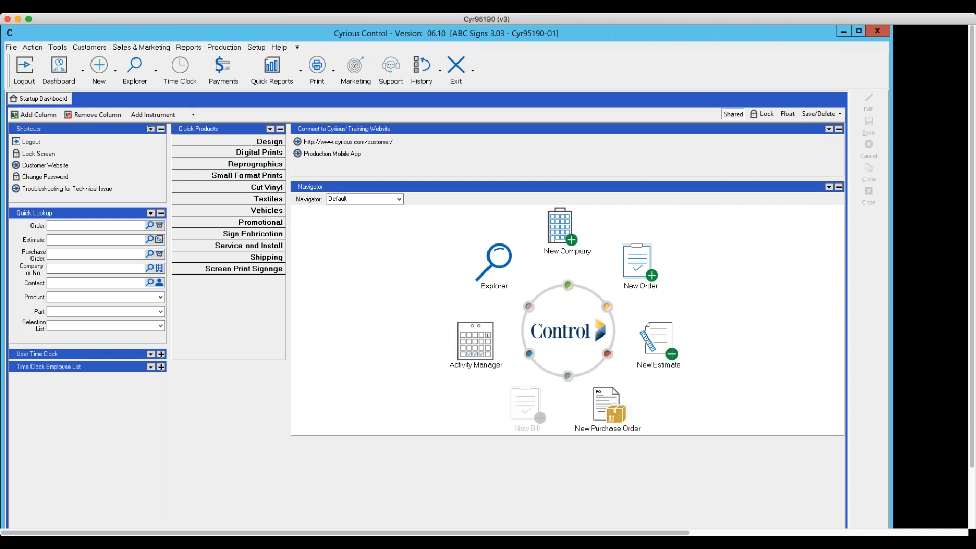
pyautogui.click(157, 77)
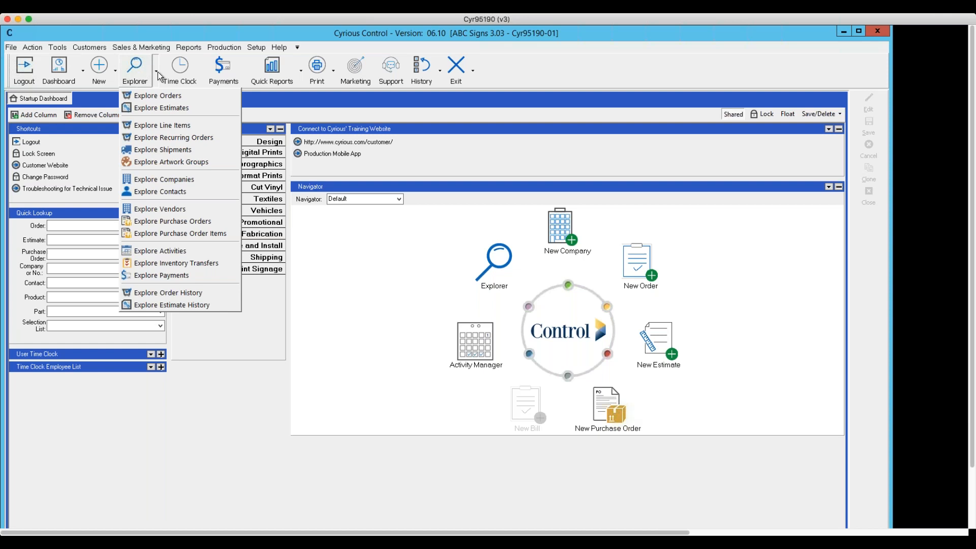
pyautogui.click(157, 75)
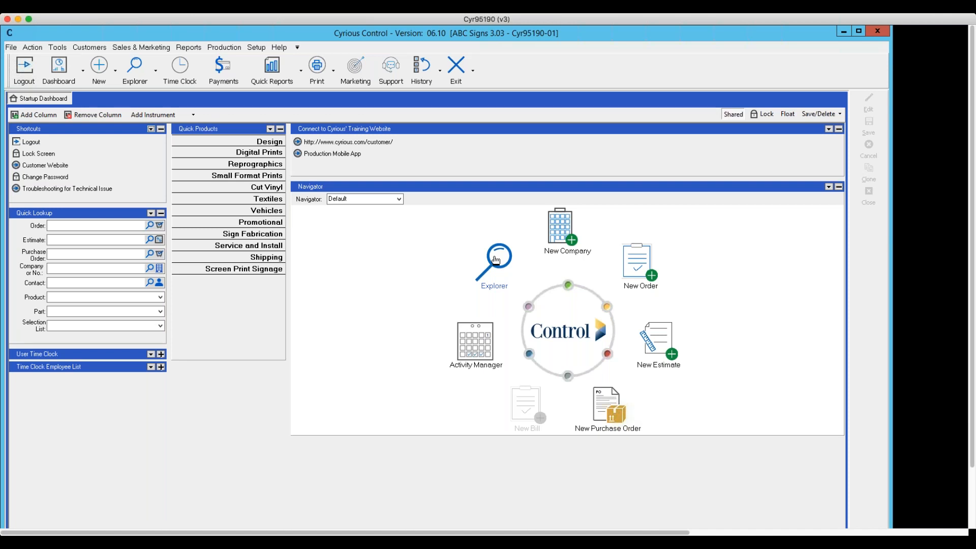
# - Open the explorer for companies and keep it on the company view
pyautogui.click(116, 70)
pyautogui.click(155, 74)
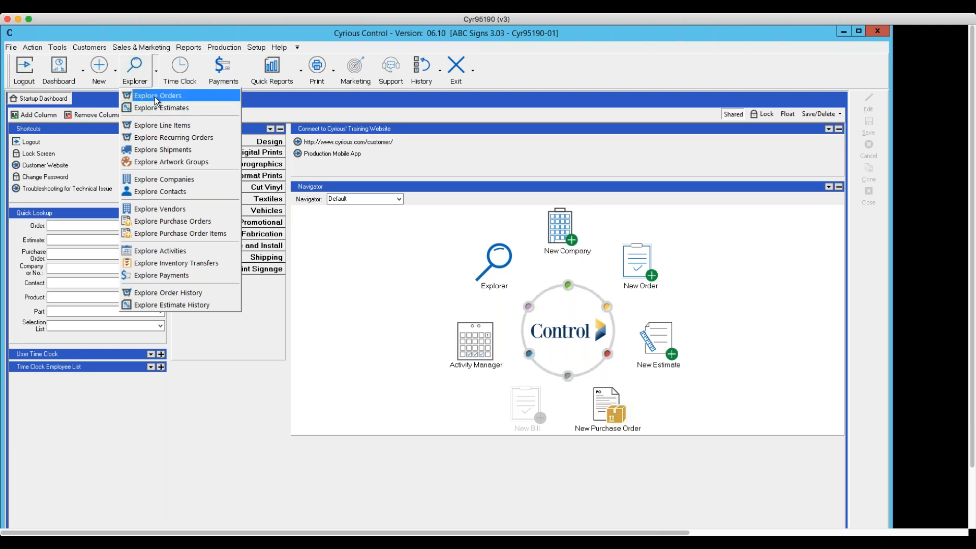
pyautogui.click(160, 180)
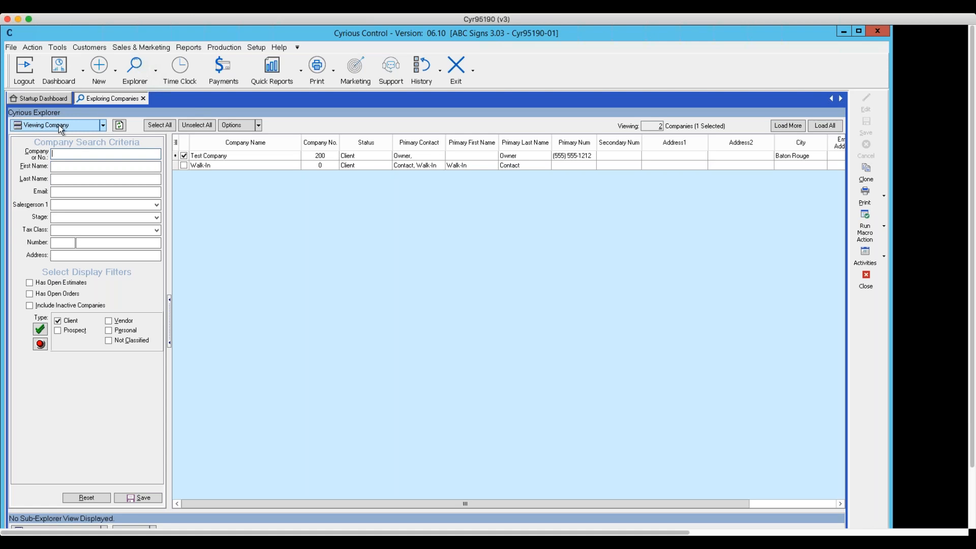
pyautogui.click(104, 125)
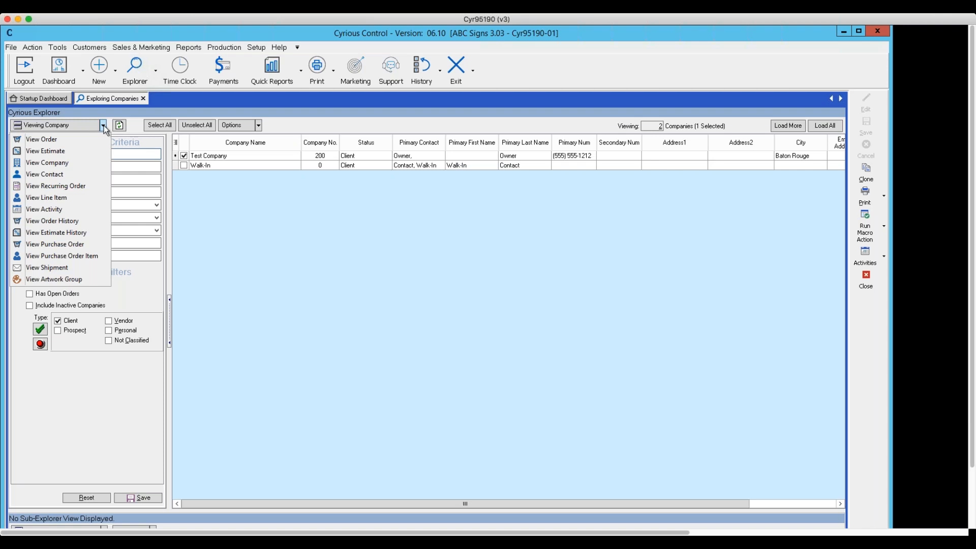
pyautogui.click(56, 164)
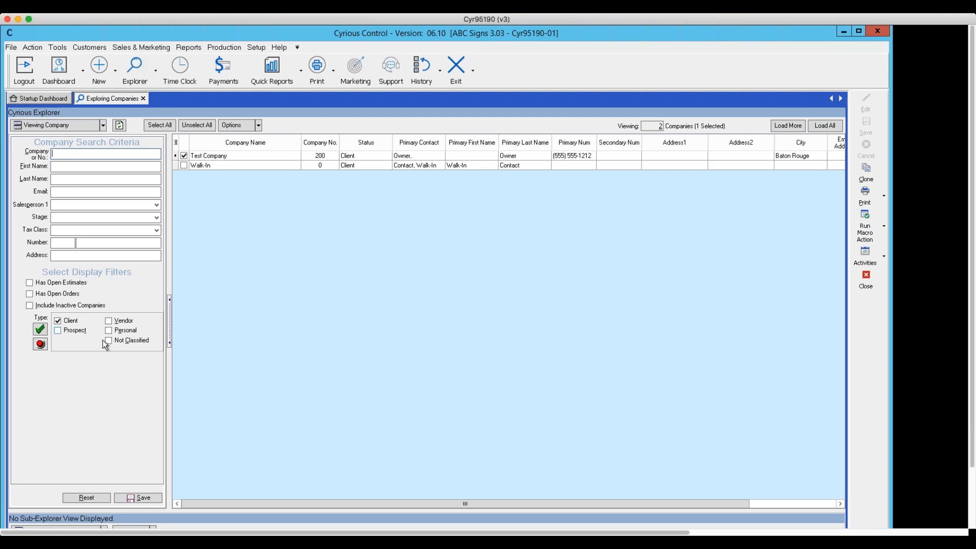
# - Include prospects alongside clients in the company list and filter the companies by "t"
pyautogui.click(59, 331)
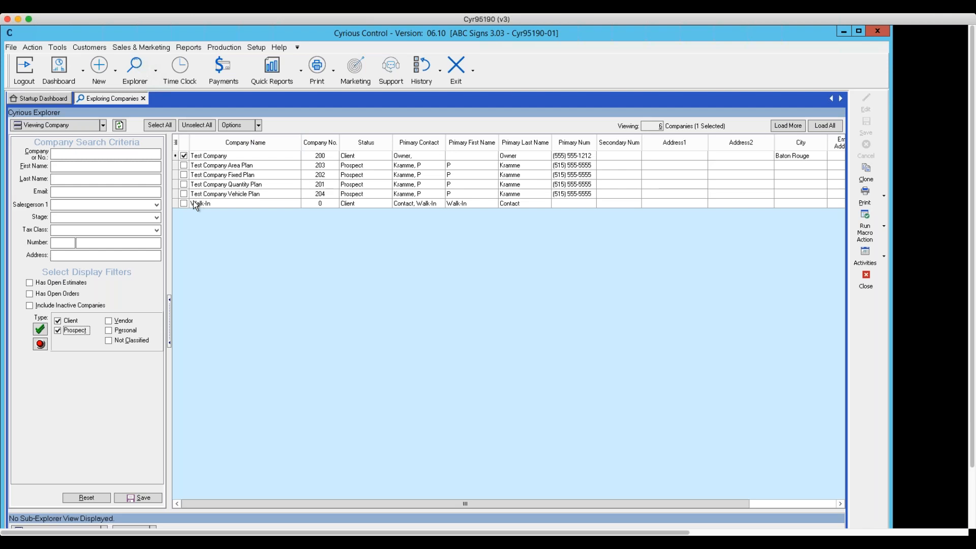
pyautogui.click(62, 331)
pyautogui.click(62, 154)
pyautogui.write('t')
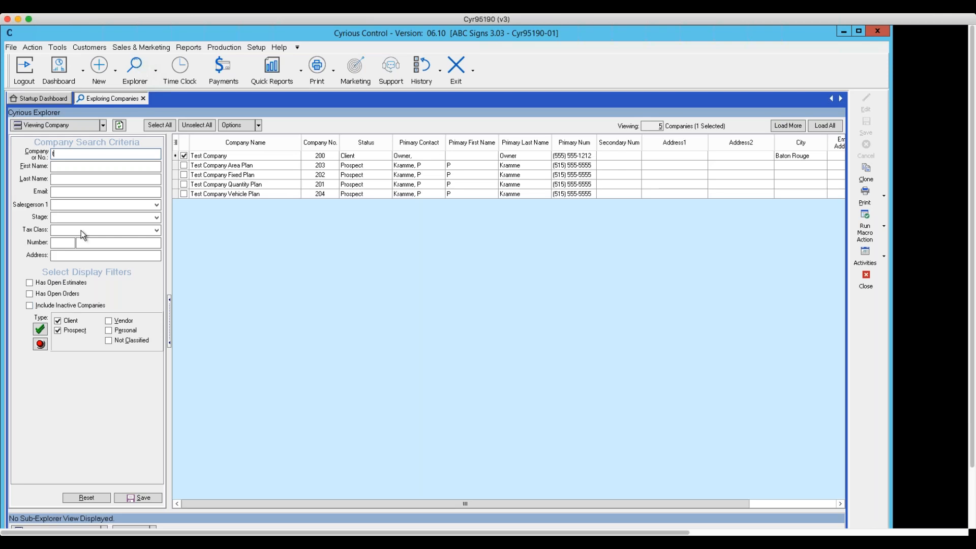
# - Switch the explorer to the order view and clear the company filter
pyautogui.click(103, 126)
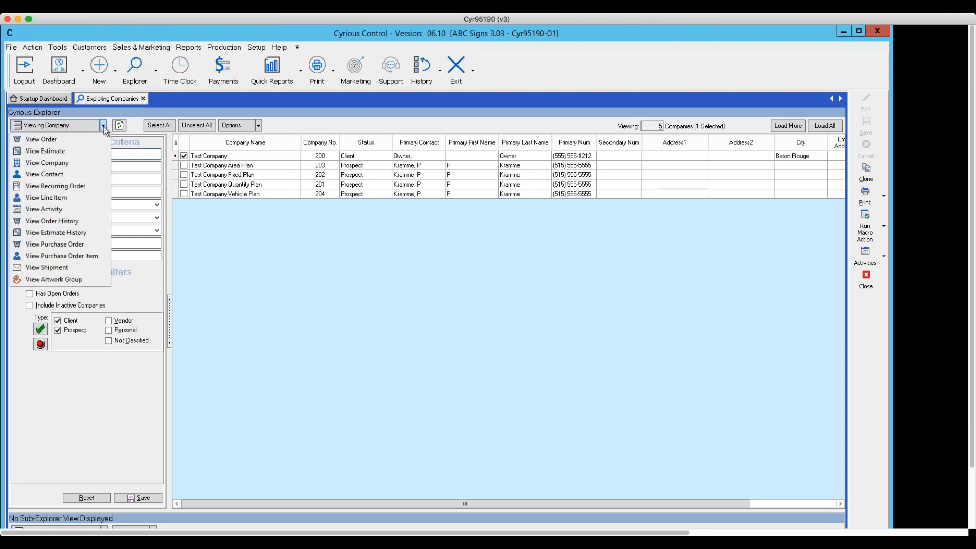
pyautogui.click(46, 139)
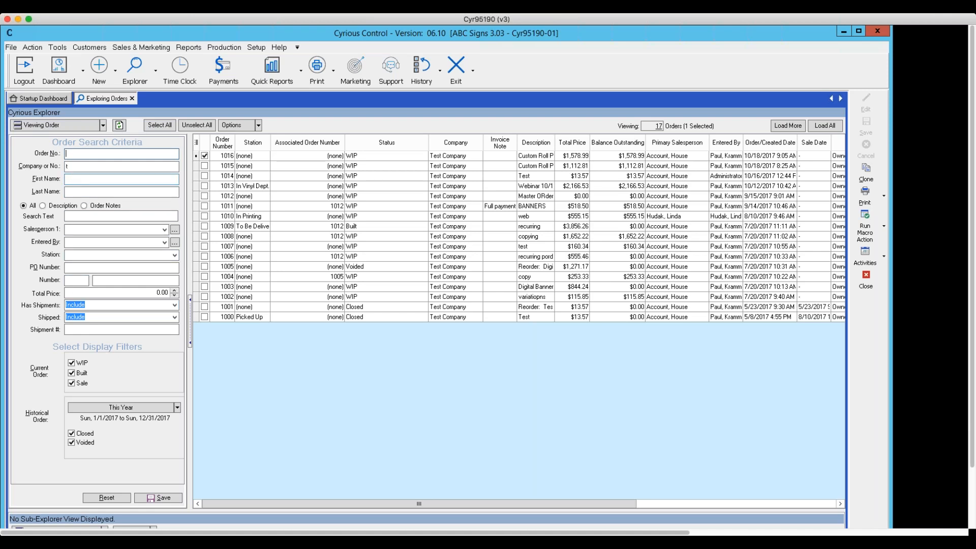
pyautogui.press('Tab')
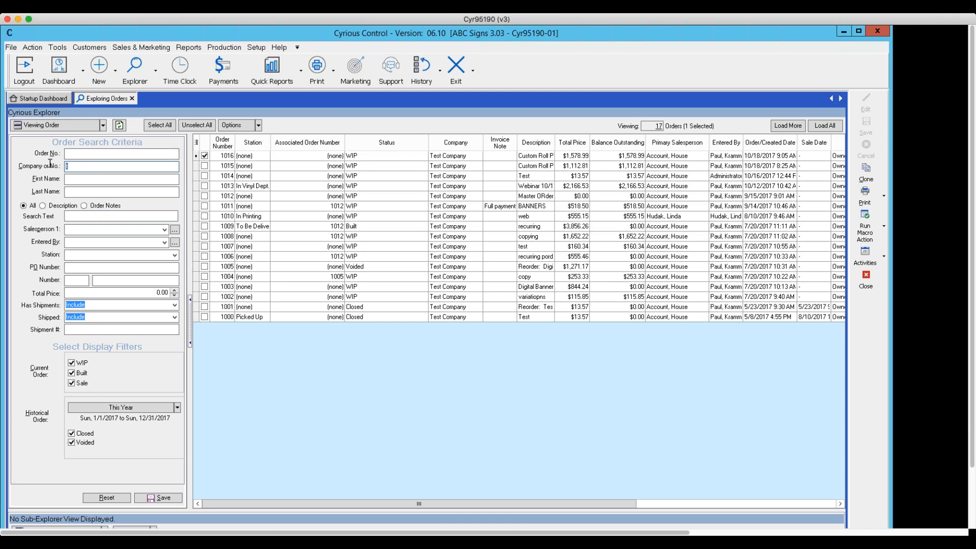
pyautogui.press('BackSpace')
# - Search the order list for a single order by its order number
pyautogui.click(77, 152)
pyautogui.write('101')
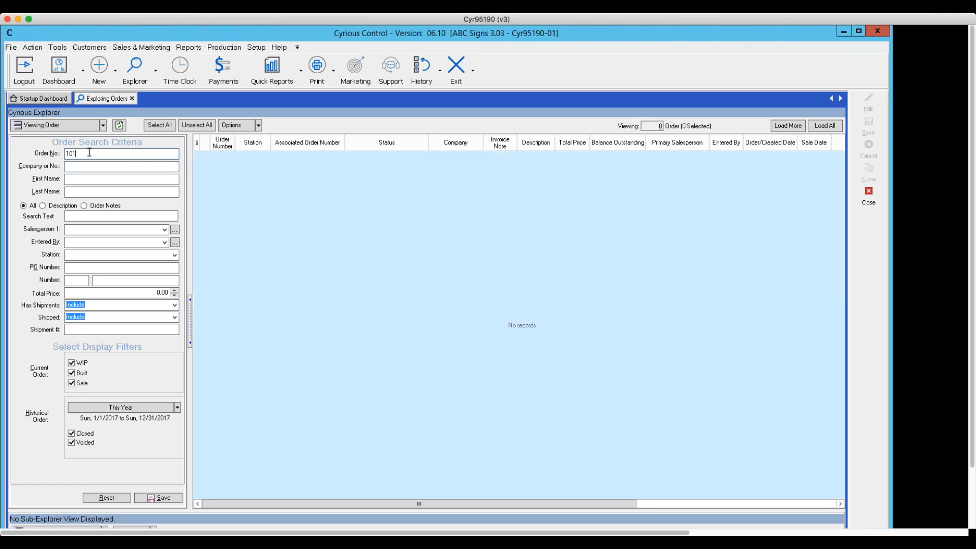
pyautogui.write('9')
pyautogui.press('BackSpace')
pyautogui.press('BackSpace')
pyautogui.write('5')
pyautogui.press('BackSpace')
pyautogui.write('15')
pyautogui.press('Return')
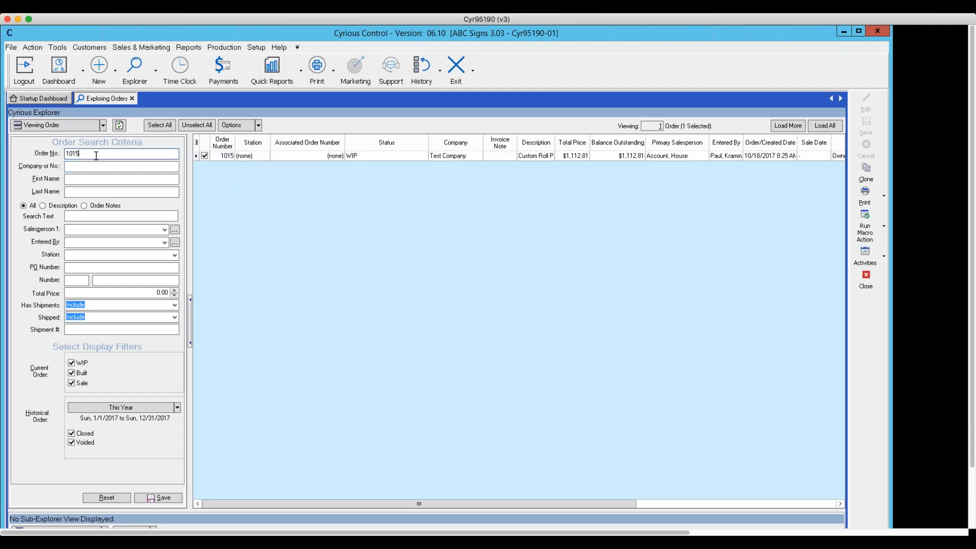
# - Clear the order number criterion and reload the order list
pyautogui.moveTo(97, 155); pyautogui.dragTo(42, 127)
pyautogui.press('BackSpace')
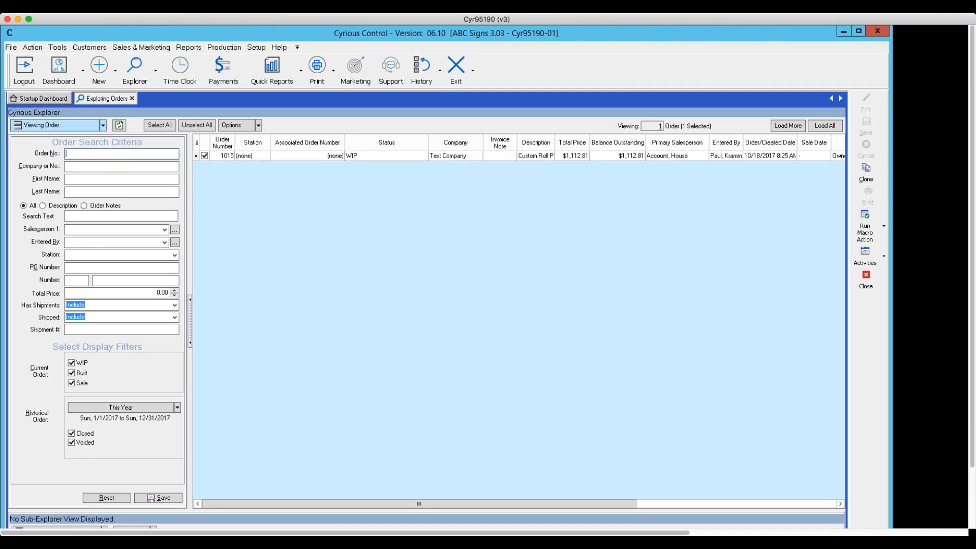
pyautogui.press('Return')
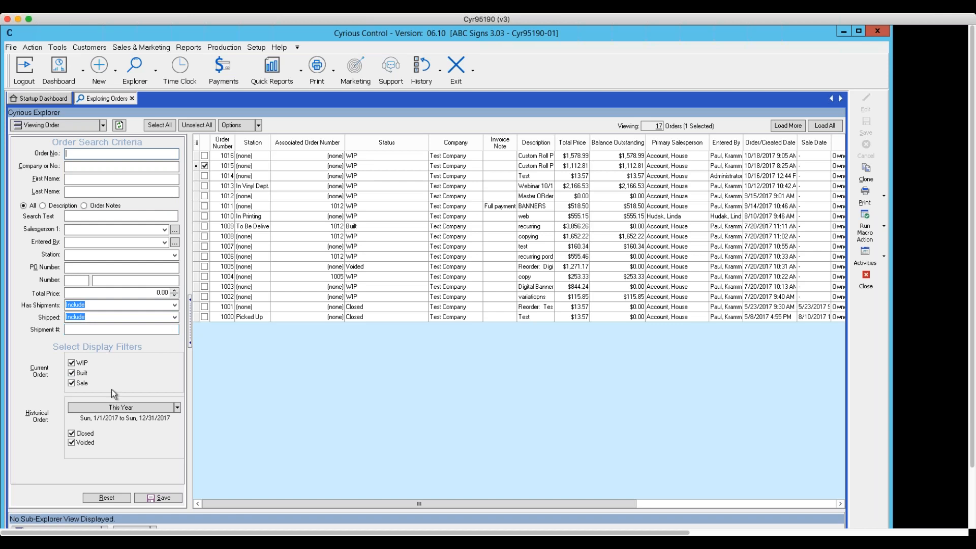
# - Exclude Sale, Closed and Voided orders from the list, leaving only the WIP and Built filters on
pyautogui.click(71, 384)
pyautogui.click(72, 434)
pyautogui.click(71, 443)
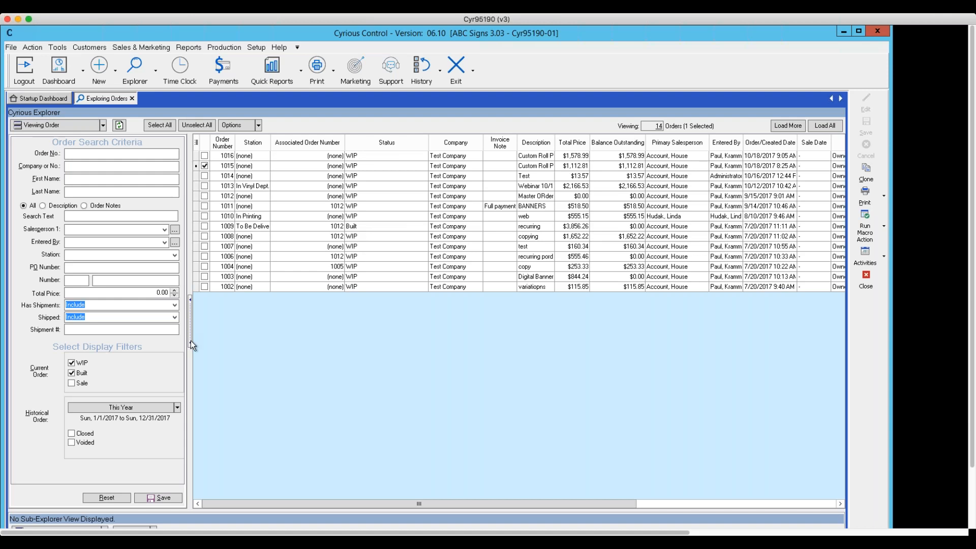
pyautogui.click(177, 408)
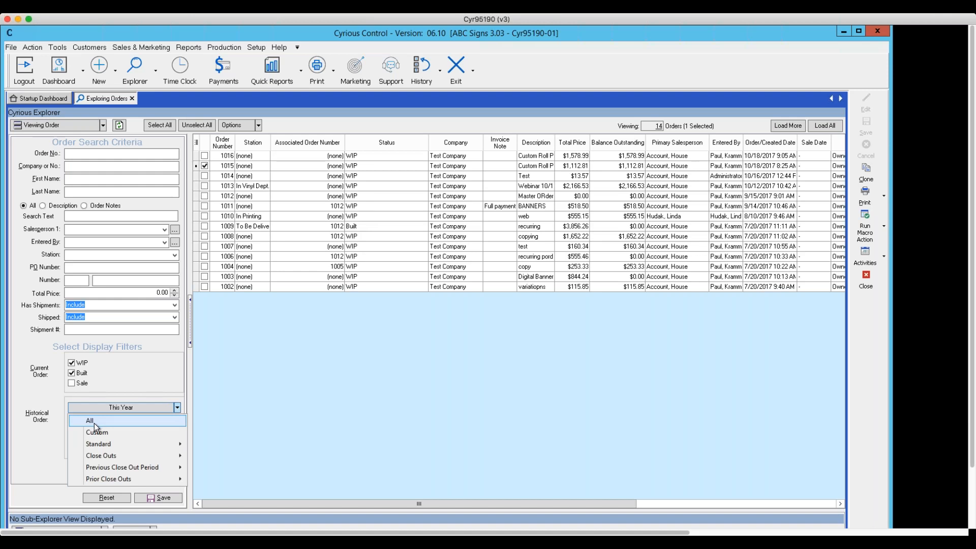
pyautogui.moveTo(93, 456)
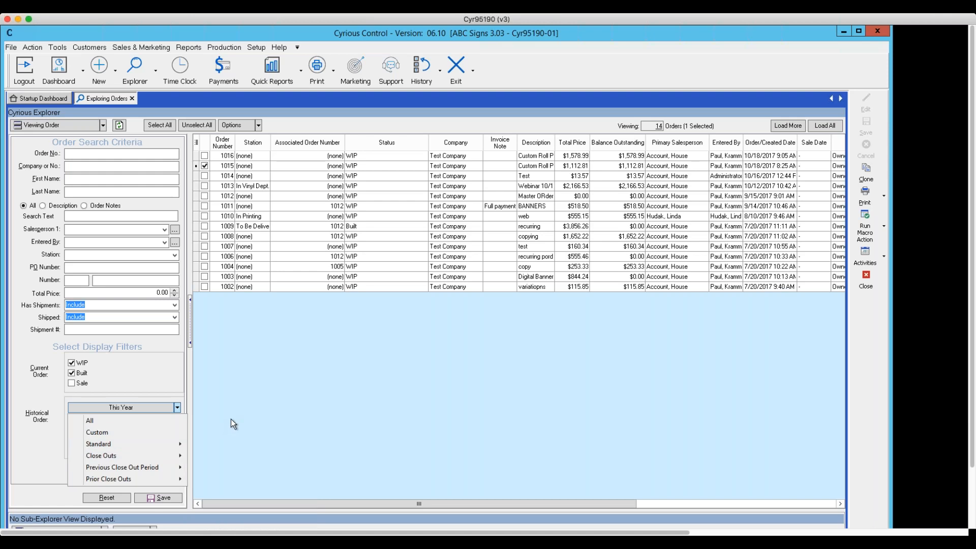
pyautogui.click(254, 404)
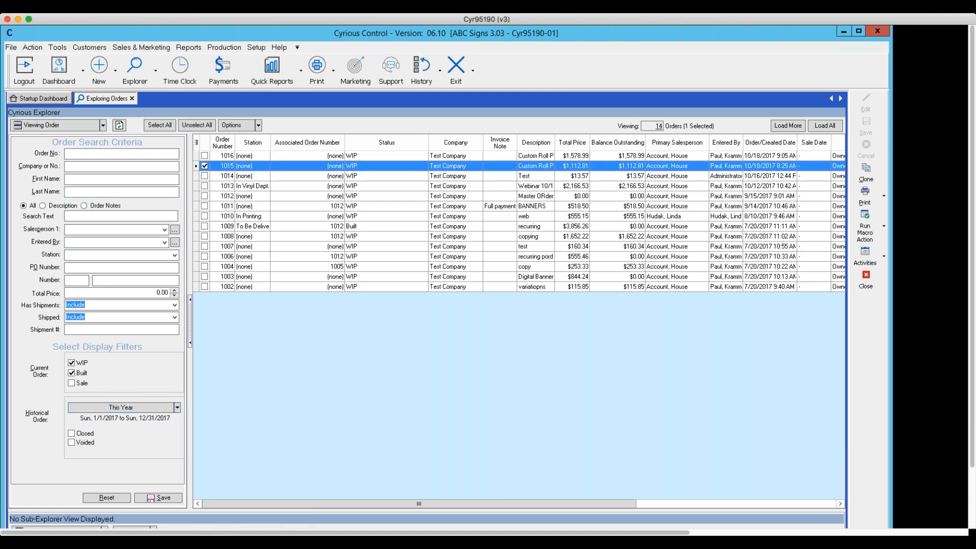
# - Return the explorer to the company view and list the selected company's orders in the sub-explorer
pyautogui.click(102, 125)
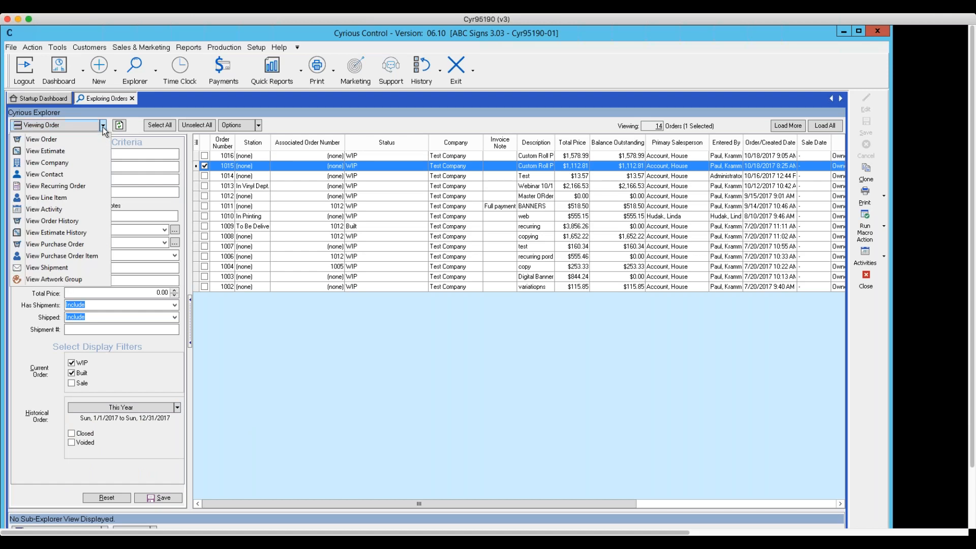
pyautogui.click(47, 163)
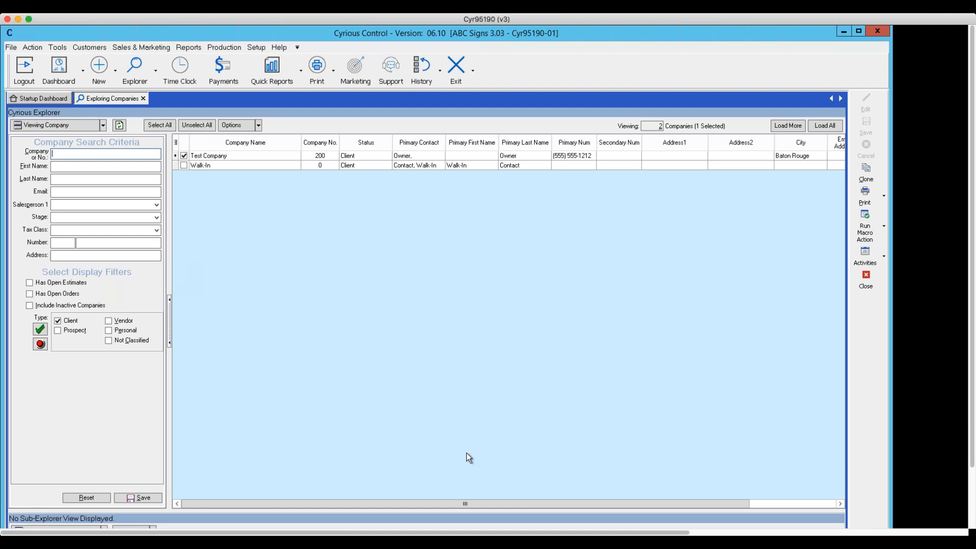
pyautogui.scroll(-2, 469, 456)
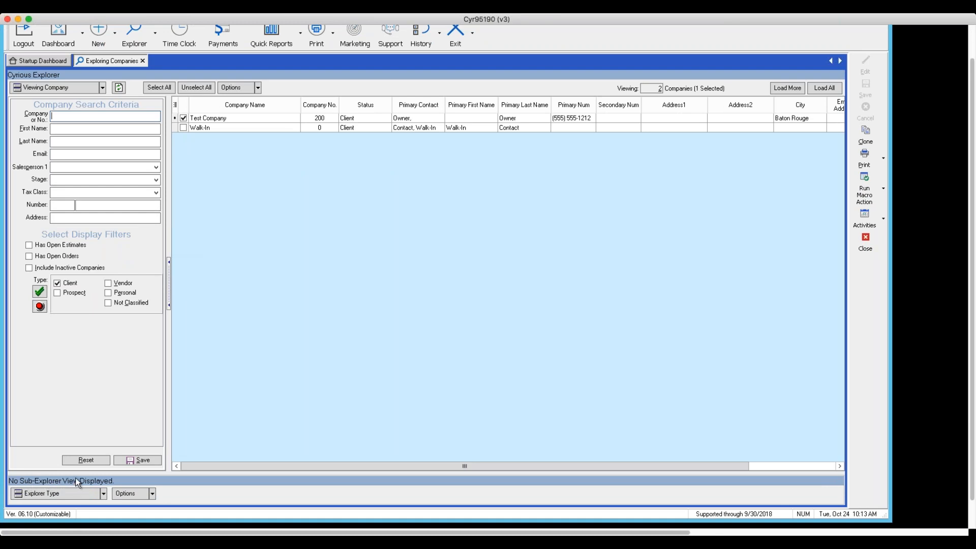
pyautogui.click(105, 495)
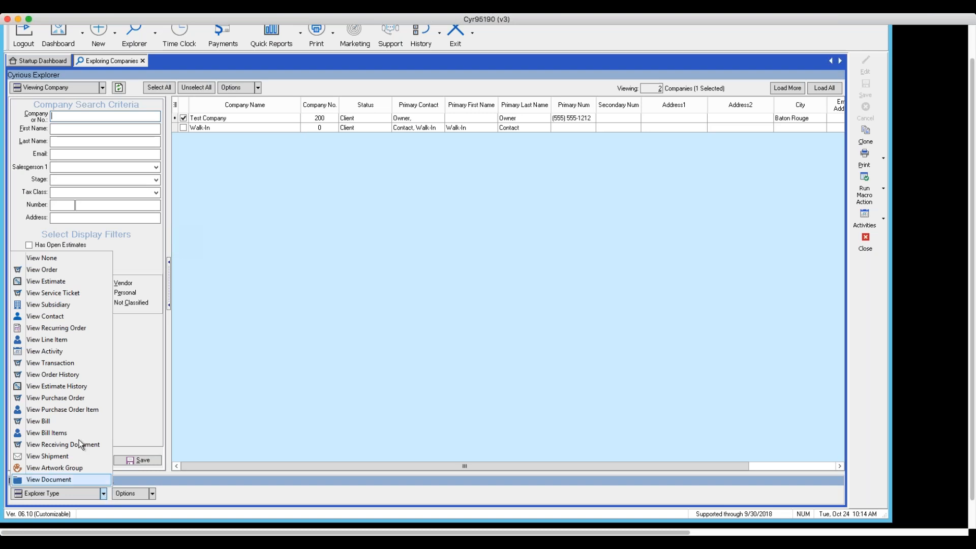
pyautogui.click(46, 270)
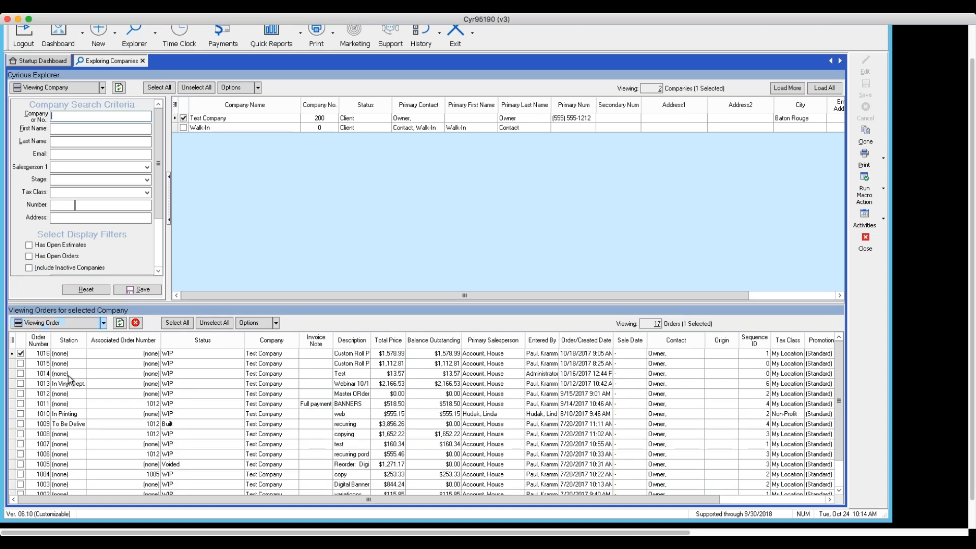
# - Look through the selected company's orders and switch the sub-explorer to its estimates
pyautogui.scroll(-1, 78, 432)
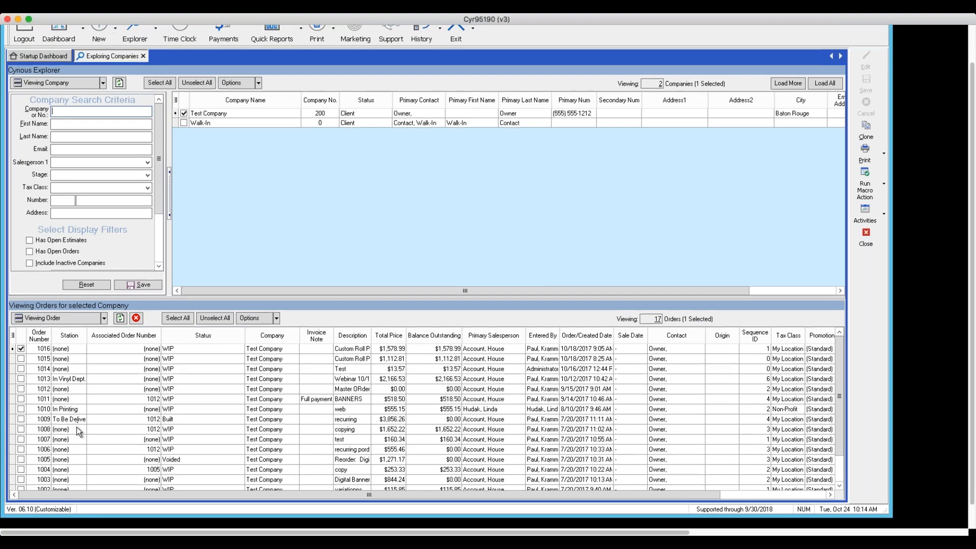
pyautogui.scroll(2, 78, 431)
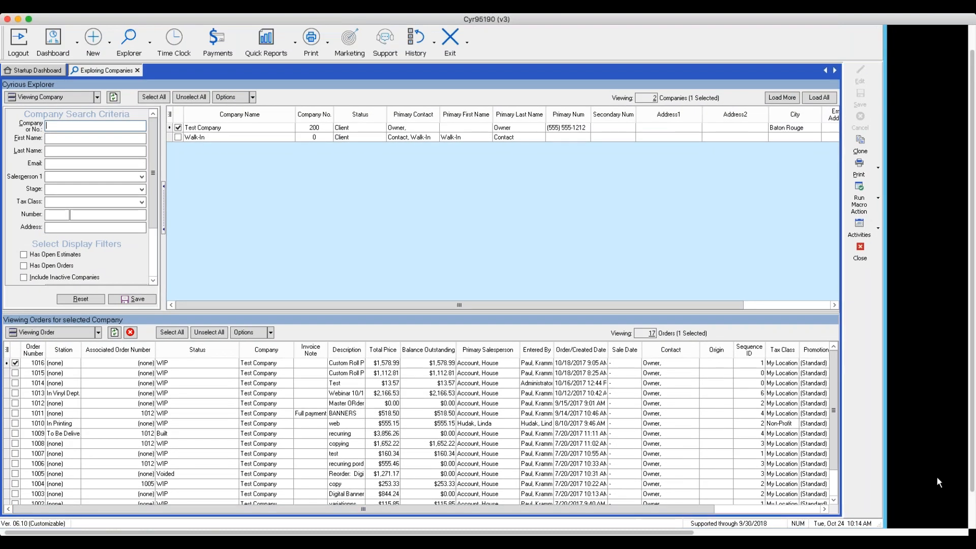
pyautogui.moveTo(832, 434); pyautogui.dragTo(835, 459)
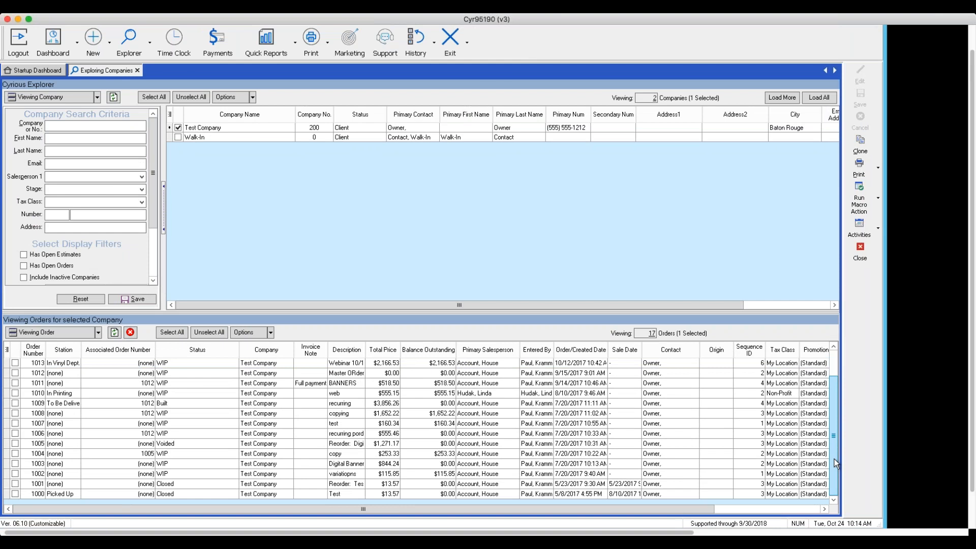
pyautogui.click(99, 332)
pyautogui.click(41, 120)
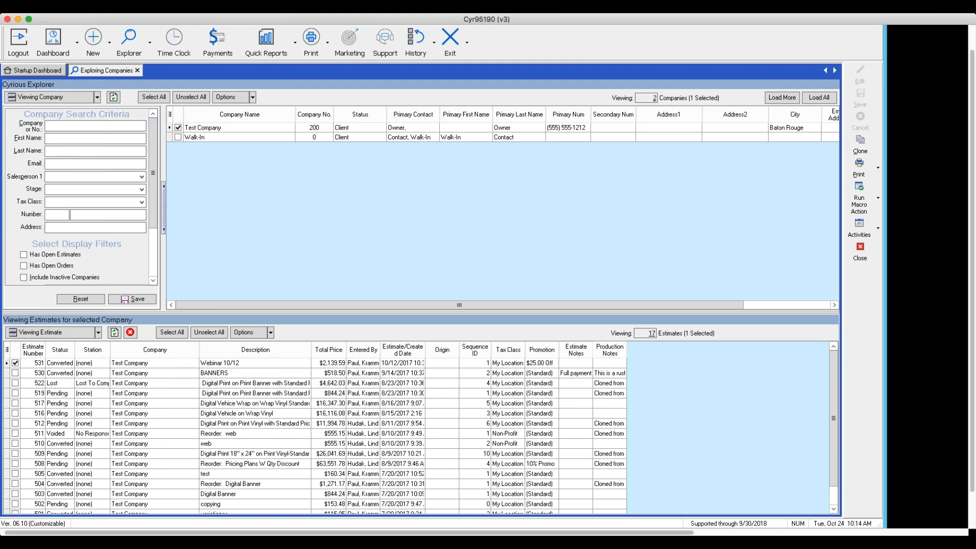
# - Include prospects in the company list and select Test Company Area Plan to list its estimates
pyautogui.moveTo(154, 215); pyautogui.dragTo(154, 259)
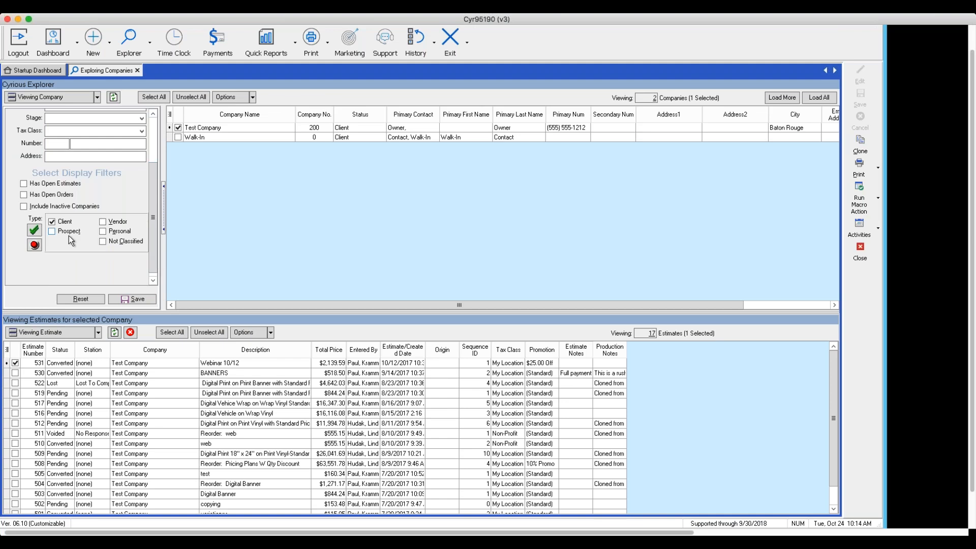
pyautogui.click(52, 231)
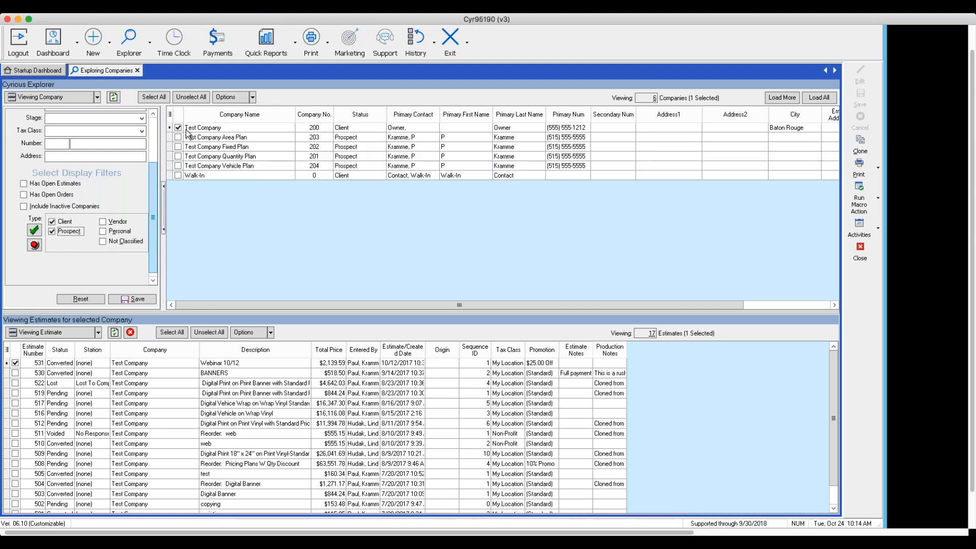
pyautogui.click(178, 137)
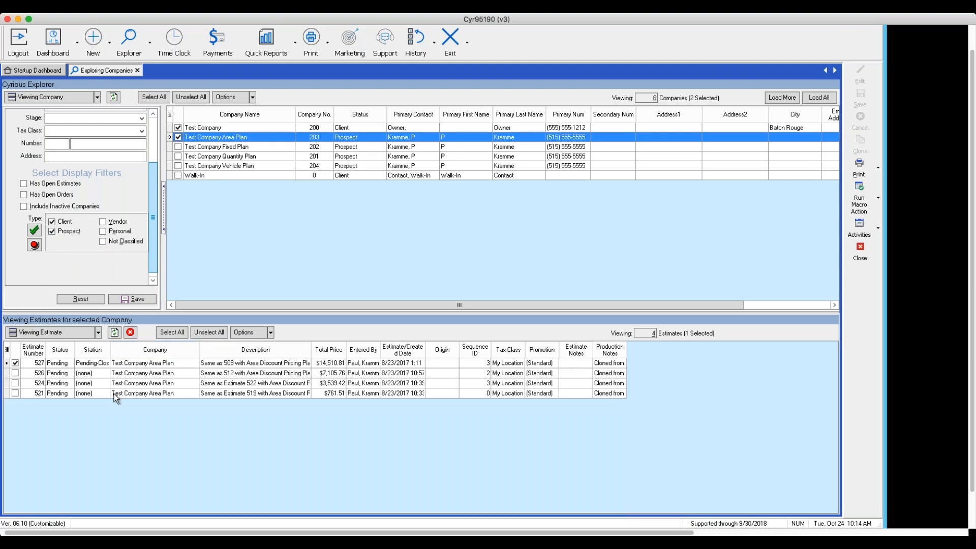
# - Switch the sub-explorer to orders for Test Company Area Plan, and remove prospects from the company list
pyautogui.click(98, 332)
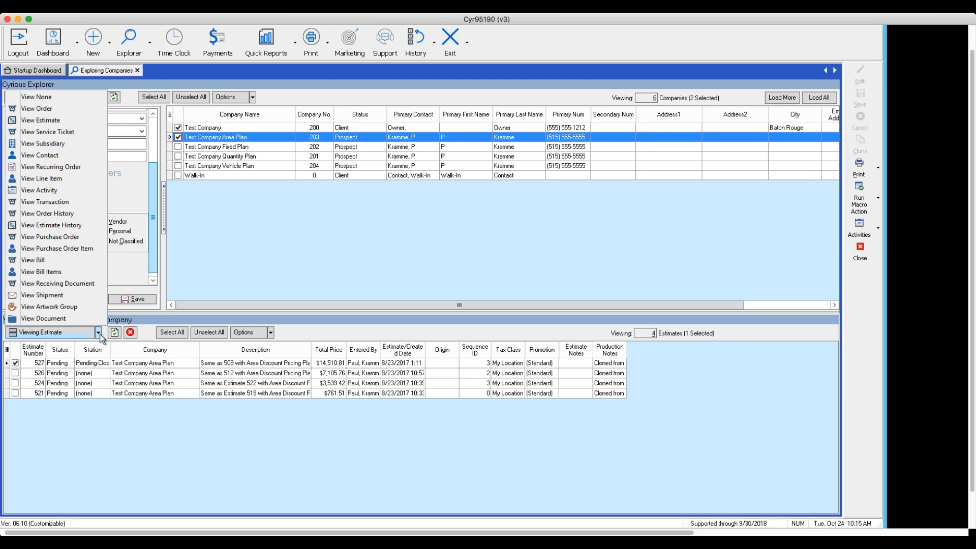
pyautogui.click(44, 108)
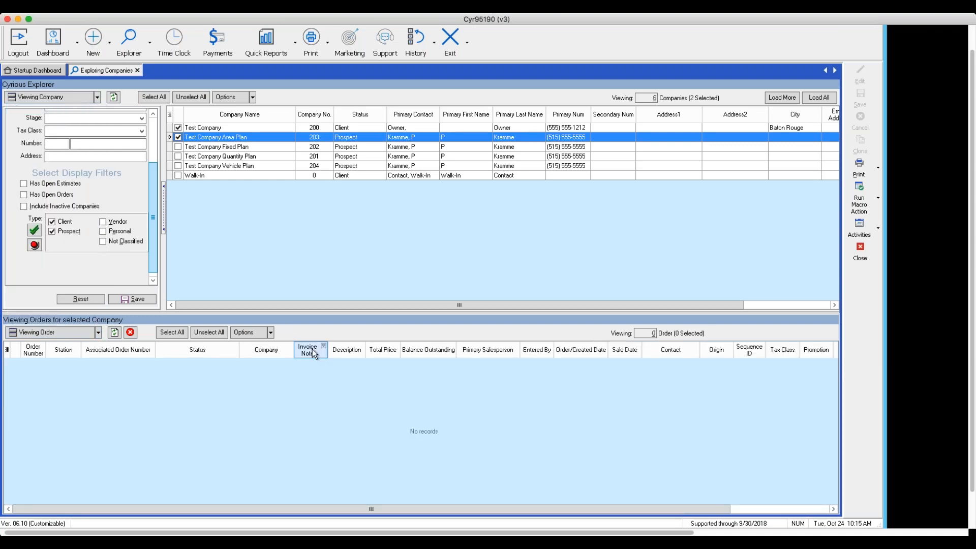
pyautogui.click(52, 232)
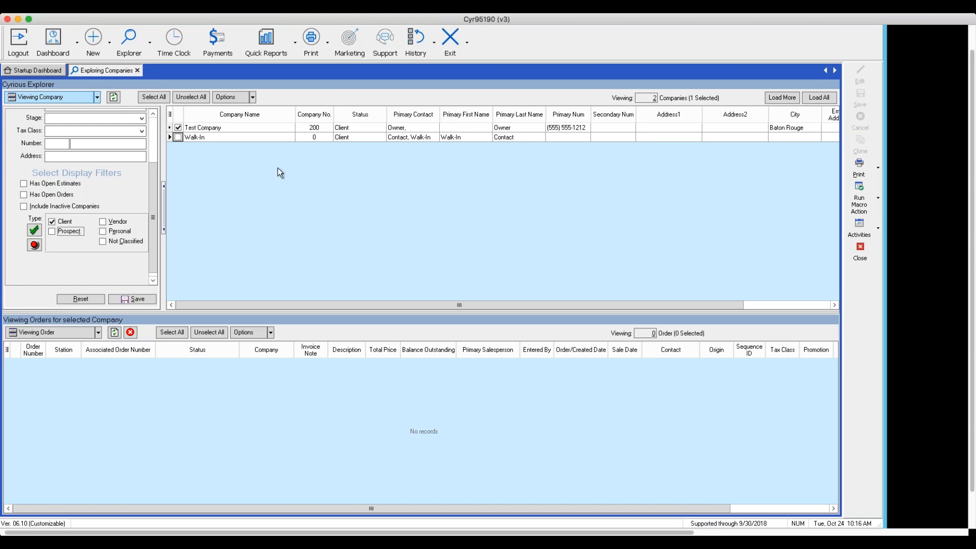
# - Reopen the company explorer, select Test Company, show the advanced criteria selection and widen the criteria area to read the full conditions
pyautogui.click(859, 251)
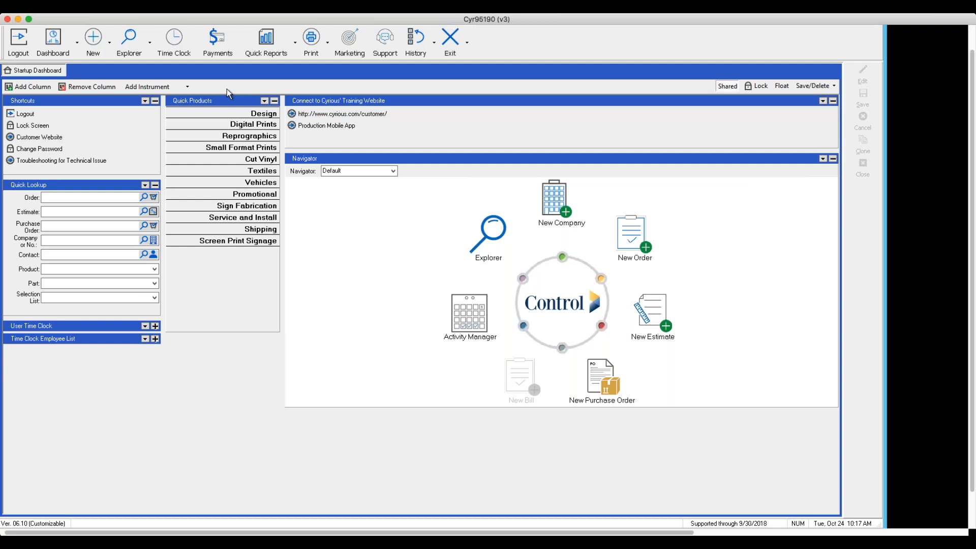
pyautogui.click(151, 44)
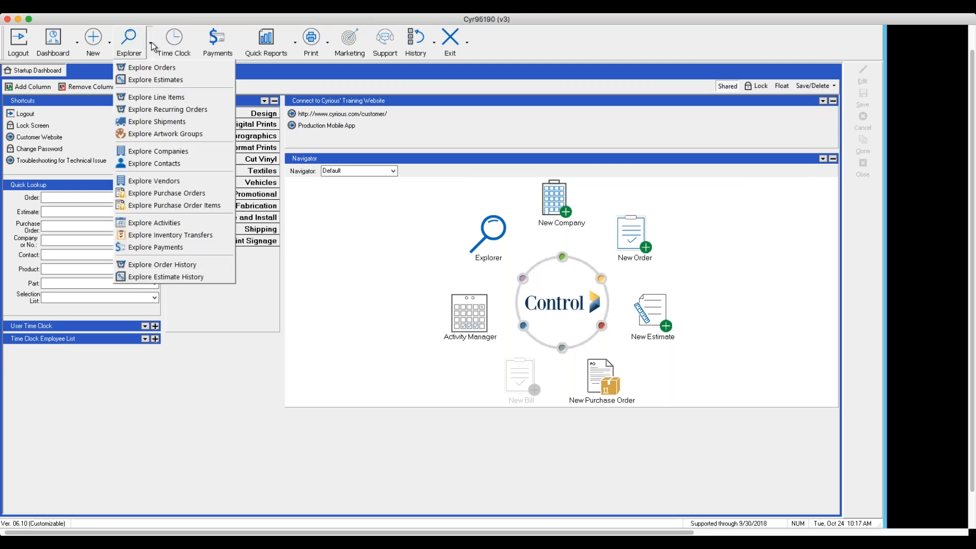
pyautogui.click(154, 163)
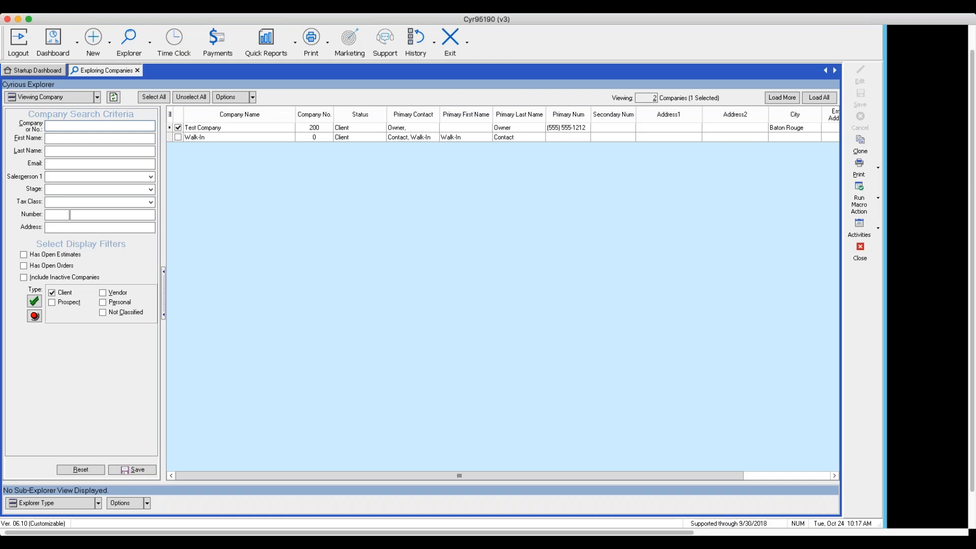
pyautogui.click(201, 128)
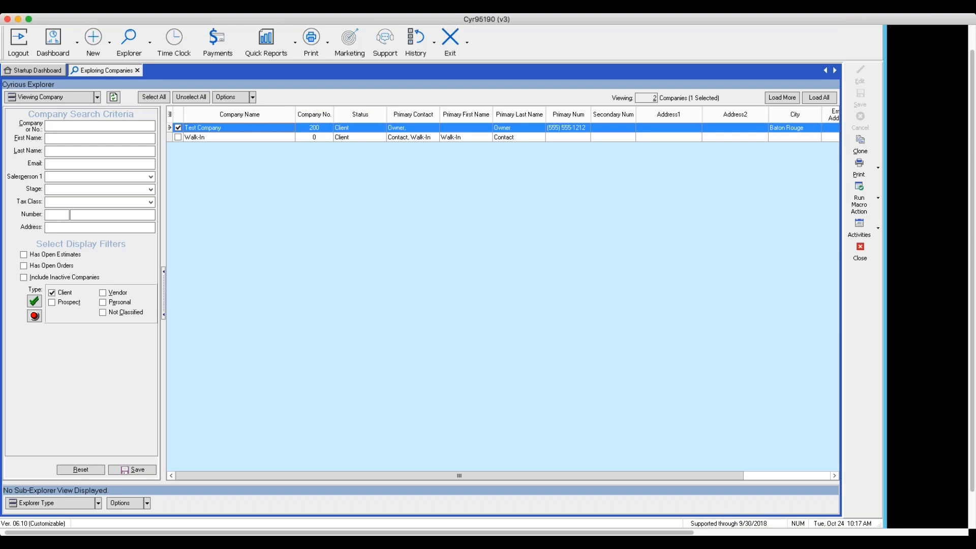
pyautogui.click(252, 98)
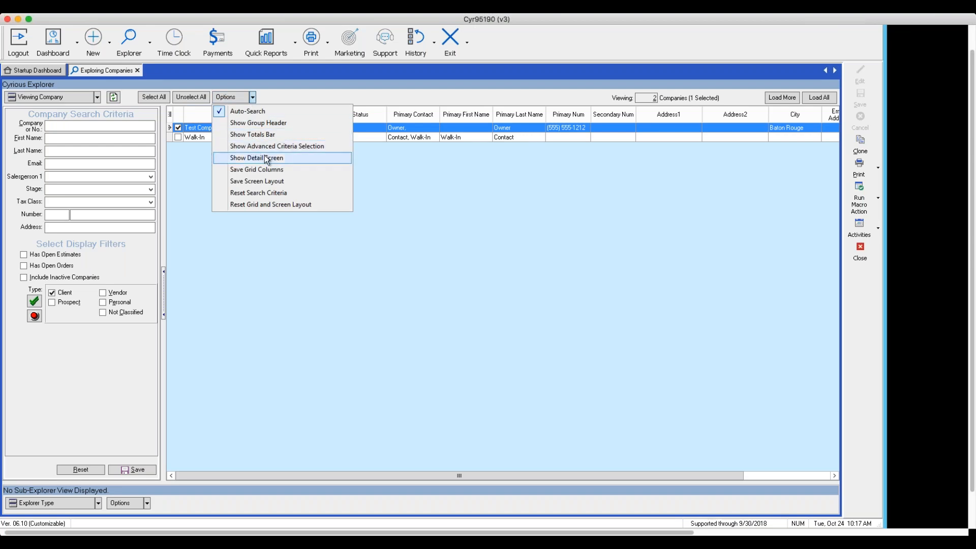
pyautogui.click(255, 146)
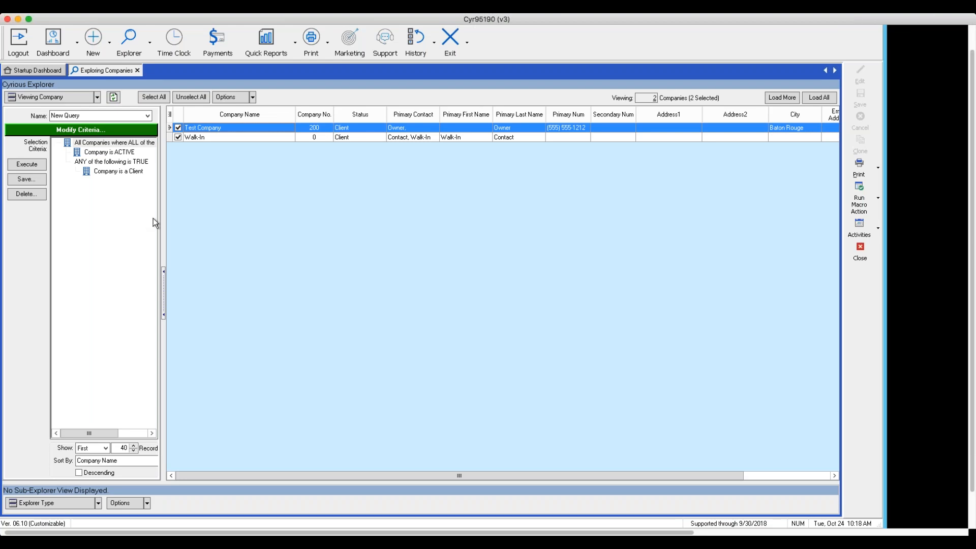
pyautogui.moveTo(162, 222); pyautogui.dragTo(210, 240)
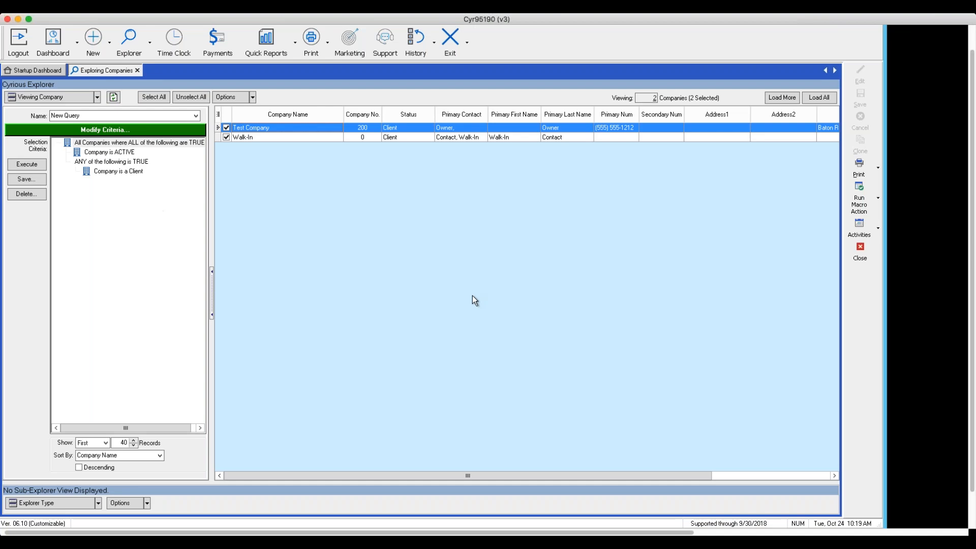
# - Replace the company explorer with the order explorer and show its advanced criteria selection, widened to read the full conditions
pyautogui.click(860, 250)
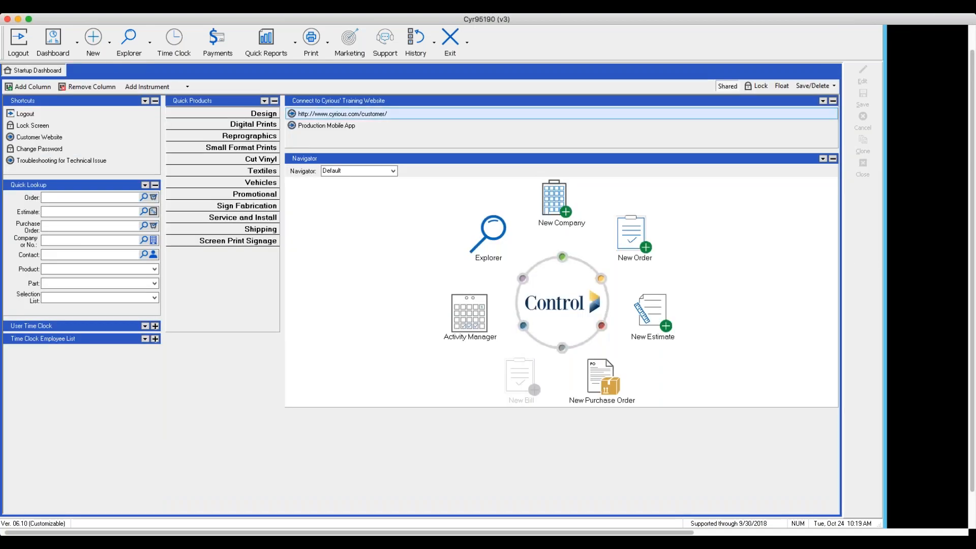
pyautogui.click(149, 44)
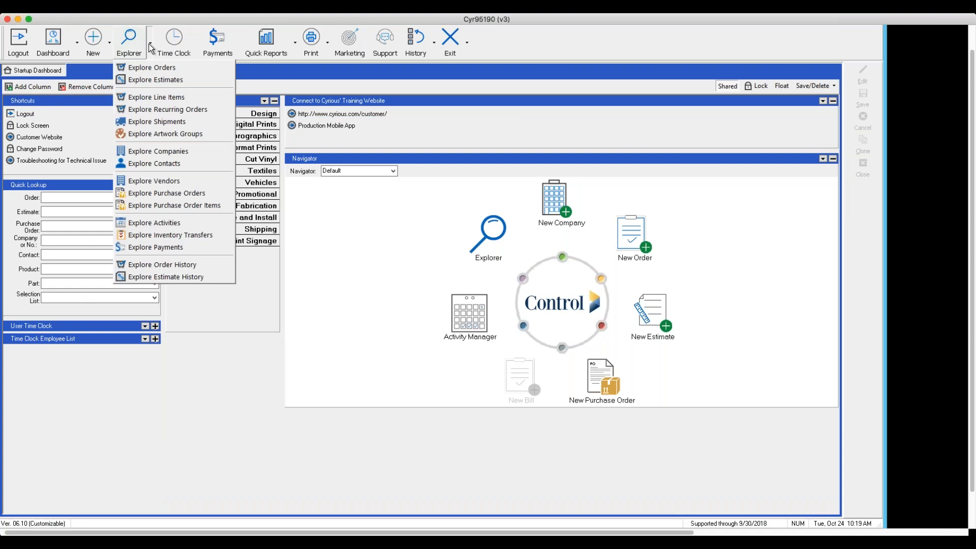
pyautogui.click(147, 71)
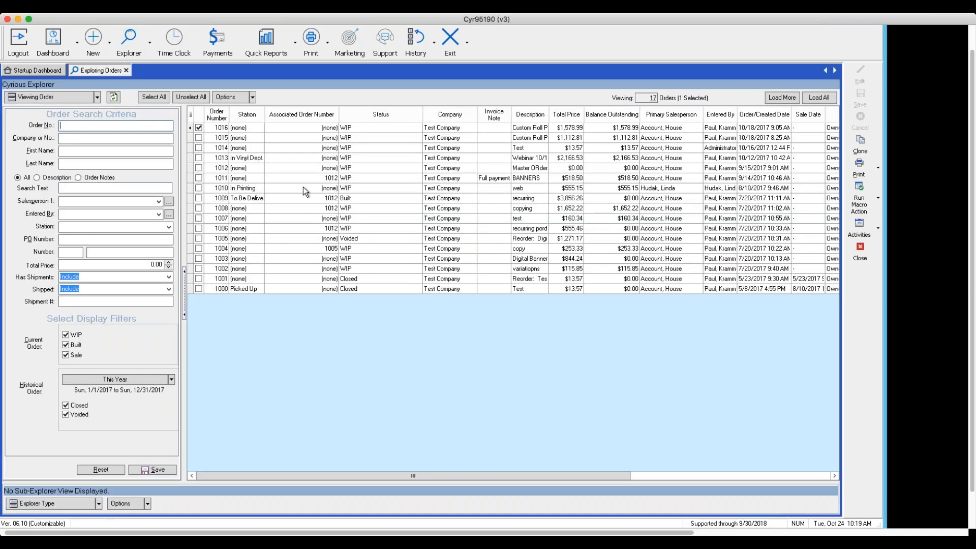
pyautogui.click(253, 97)
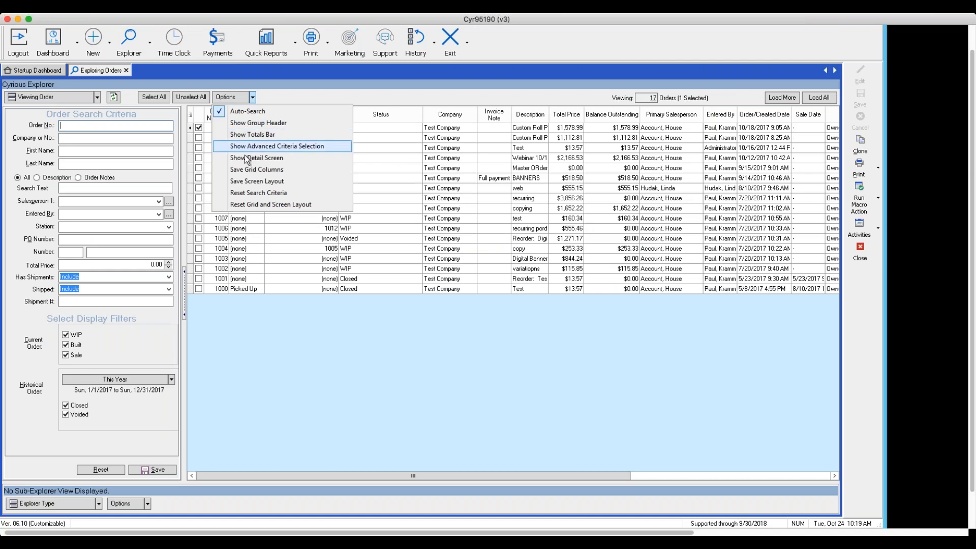
pyautogui.click(264, 146)
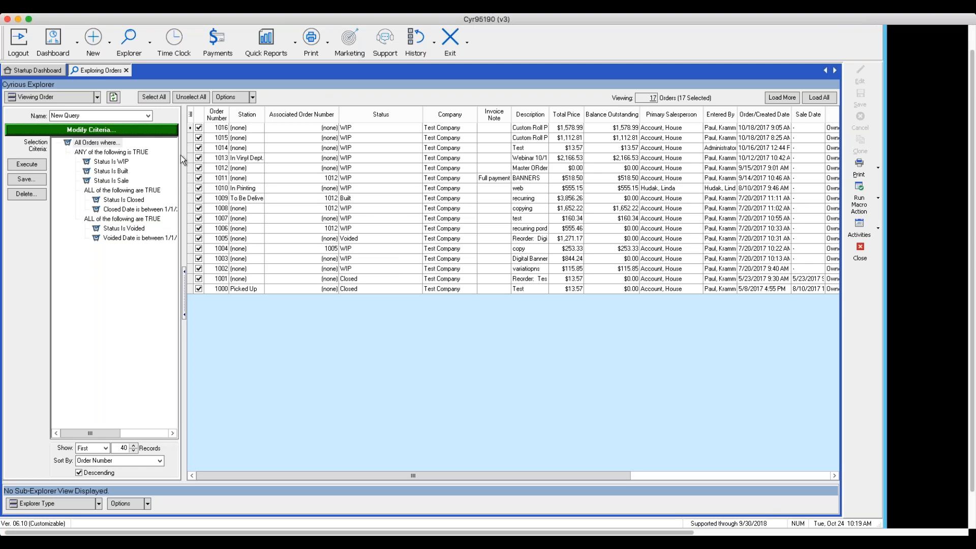
pyautogui.moveTo(183, 158); pyautogui.dragTo(242, 183)
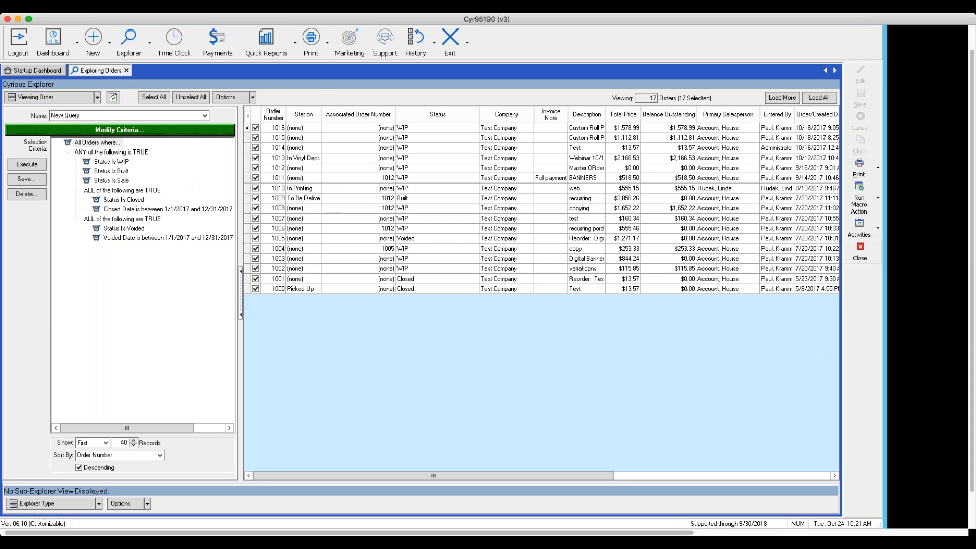
# - Close the order explorer, open the estimate explorer and show its advanced criteria selection
pyautogui.click(859, 254)
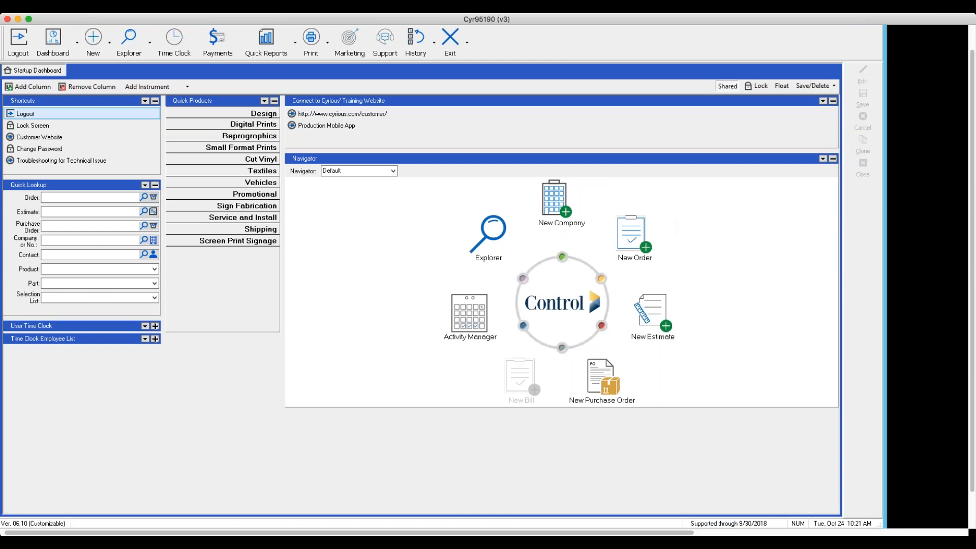
pyautogui.click(154, 45)
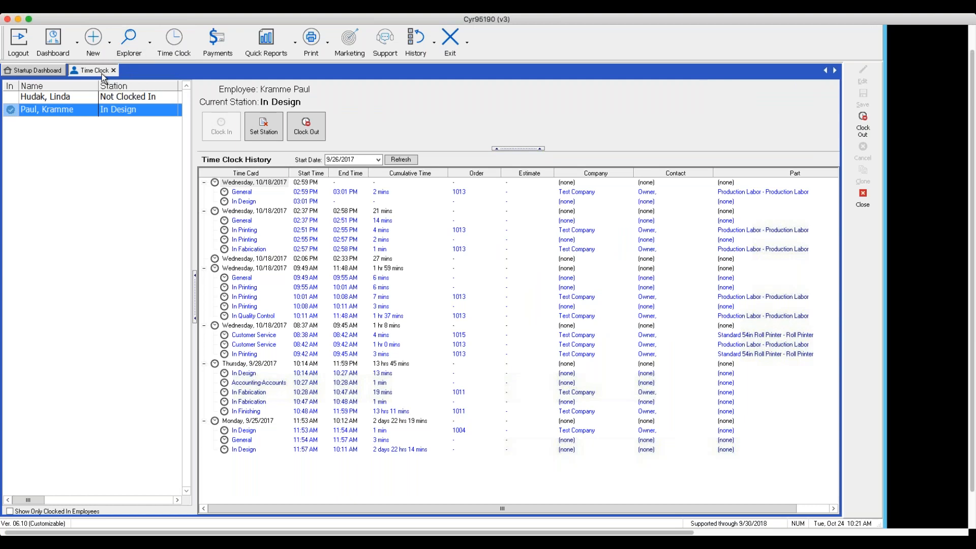
pyautogui.click(854, 197)
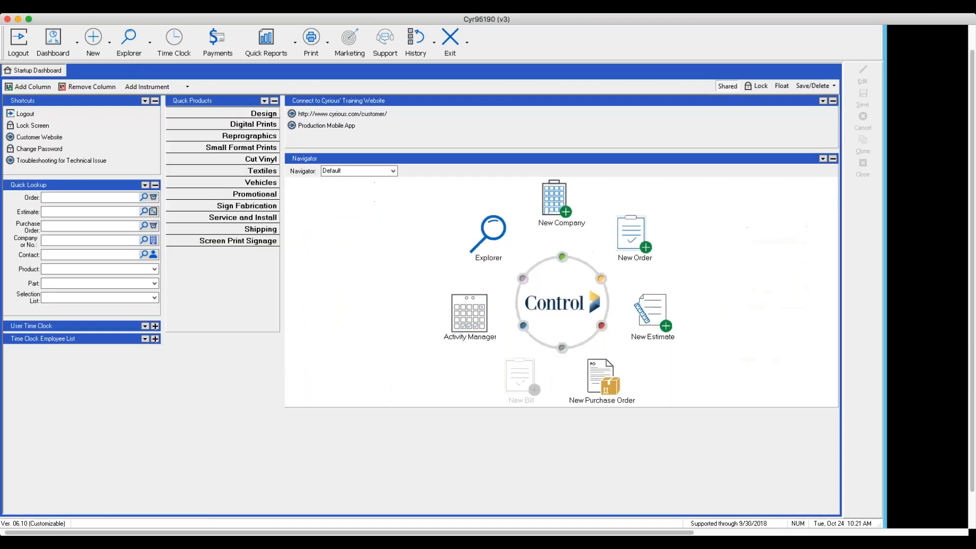
pyautogui.click(150, 42)
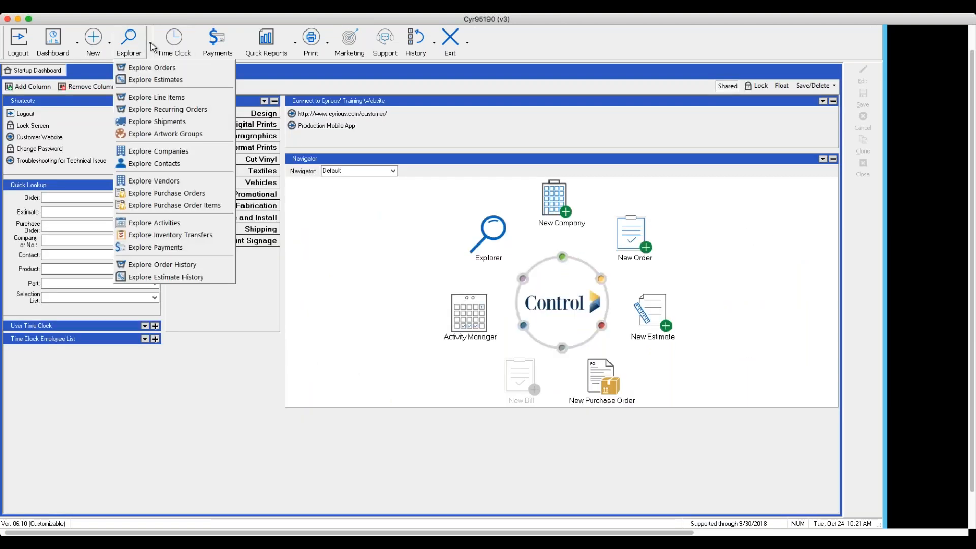
pyautogui.click(163, 79)
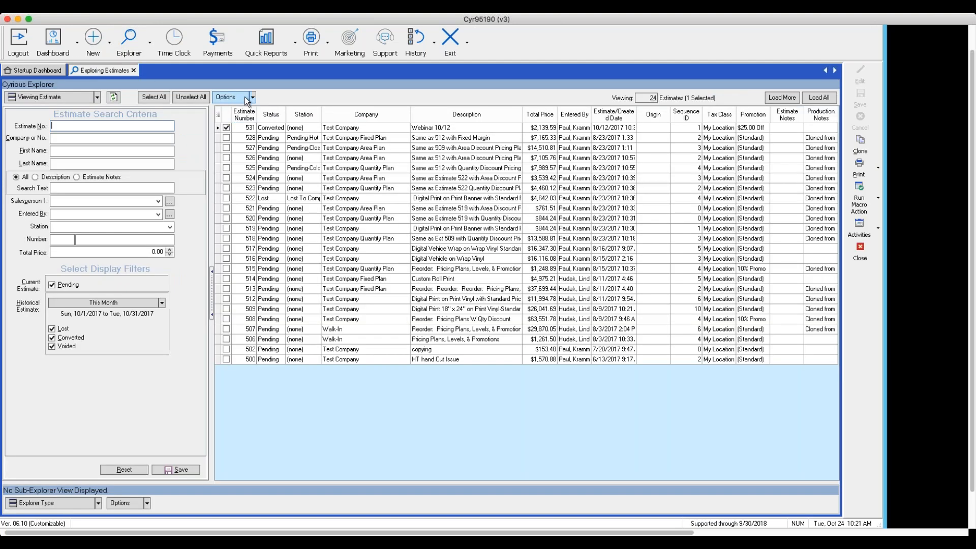
pyautogui.click(253, 98)
pyautogui.click(255, 147)
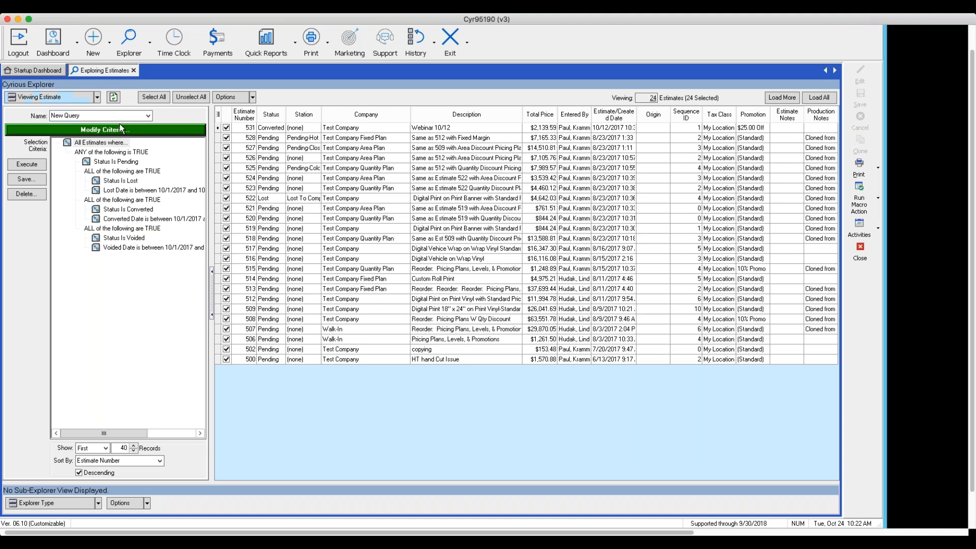
# - Modify the estimate query's criteria in an enlarged editor, changing the outermost condition group to "where ALL are TRUE"
pyautogui.click(93, 128)
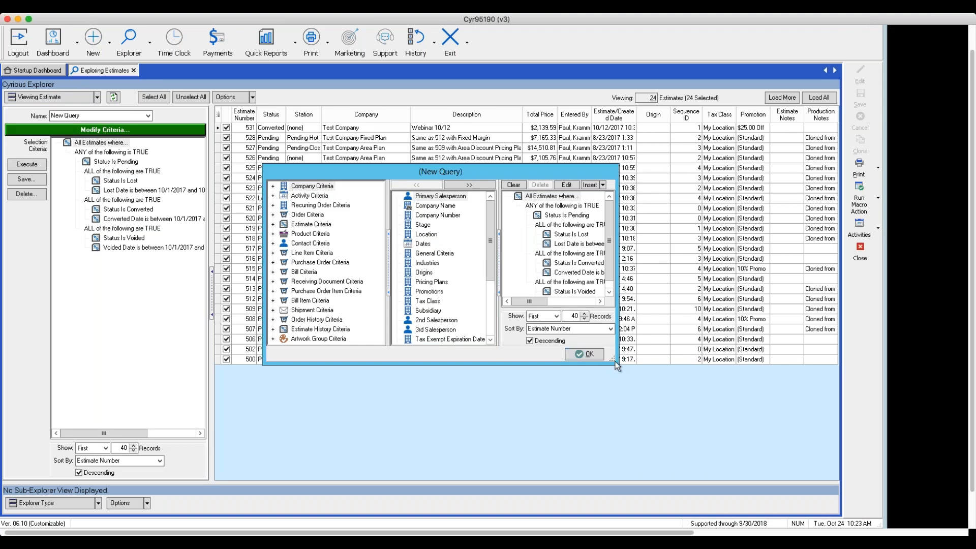
pyautogui.moveTo(619, 363); pyautogui.dragTo(734, 445)
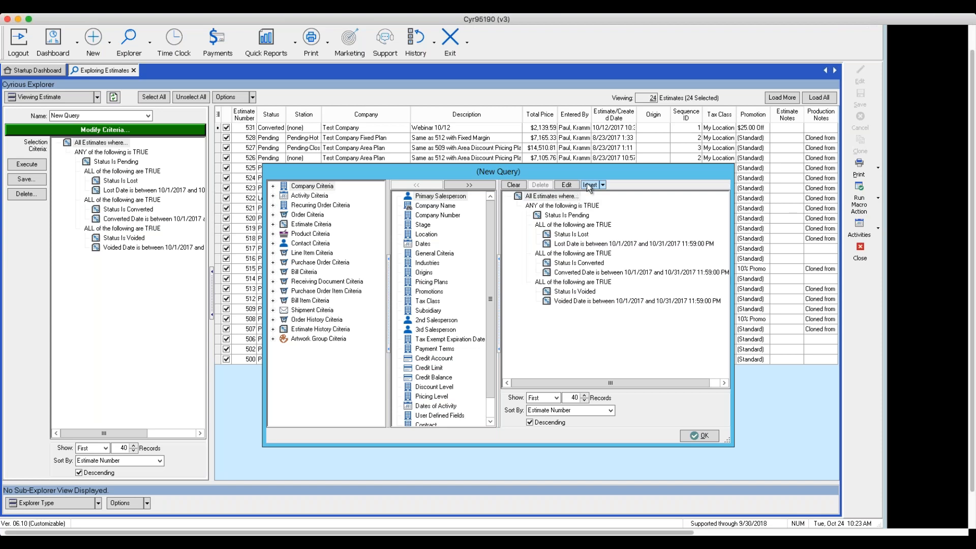
pyautogui.click(553, 207)
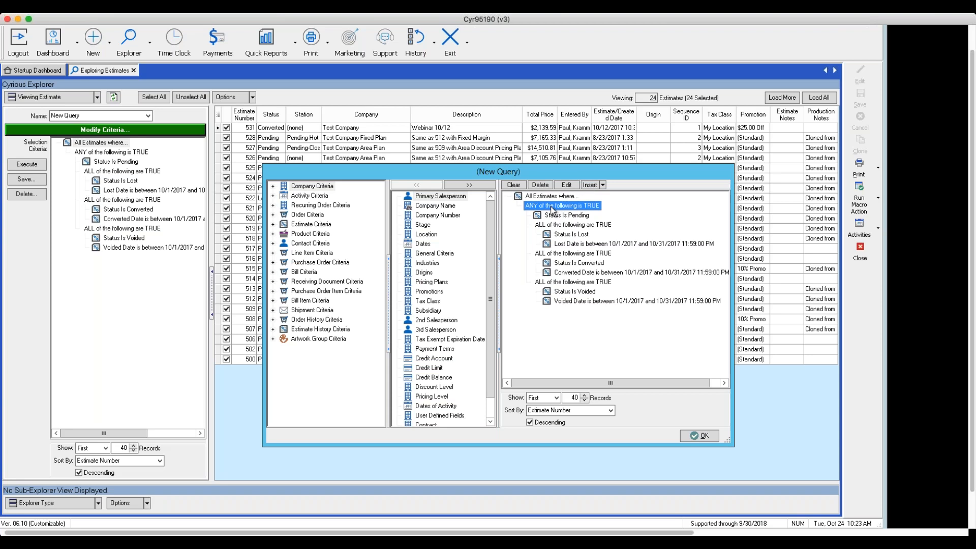
pyautogui.click(567, 184)
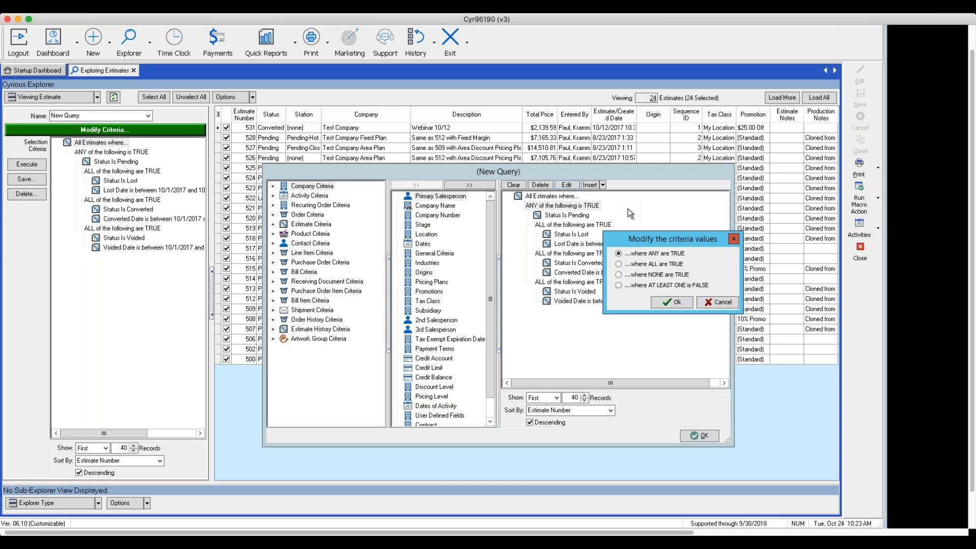
pyautogui.click(619, 264)
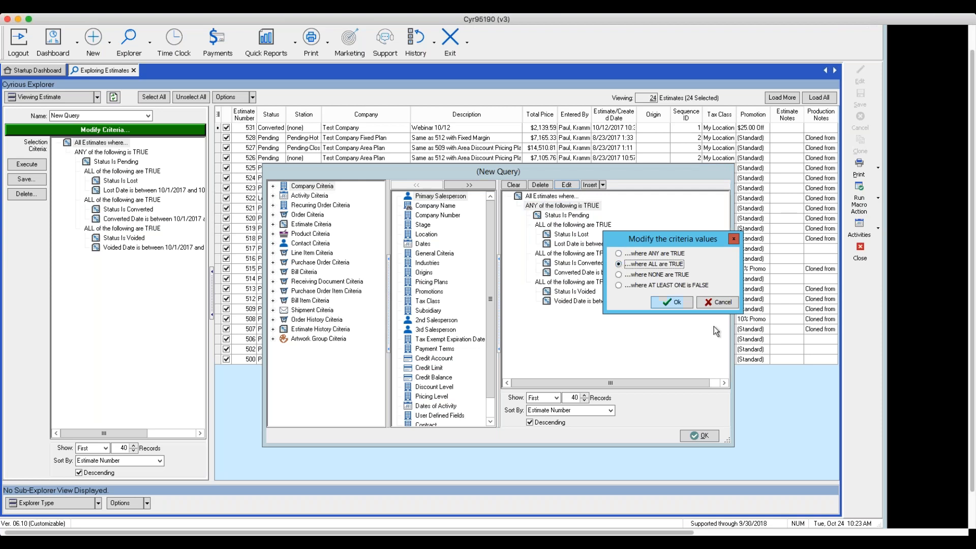
pyautogui.click(669, 303)
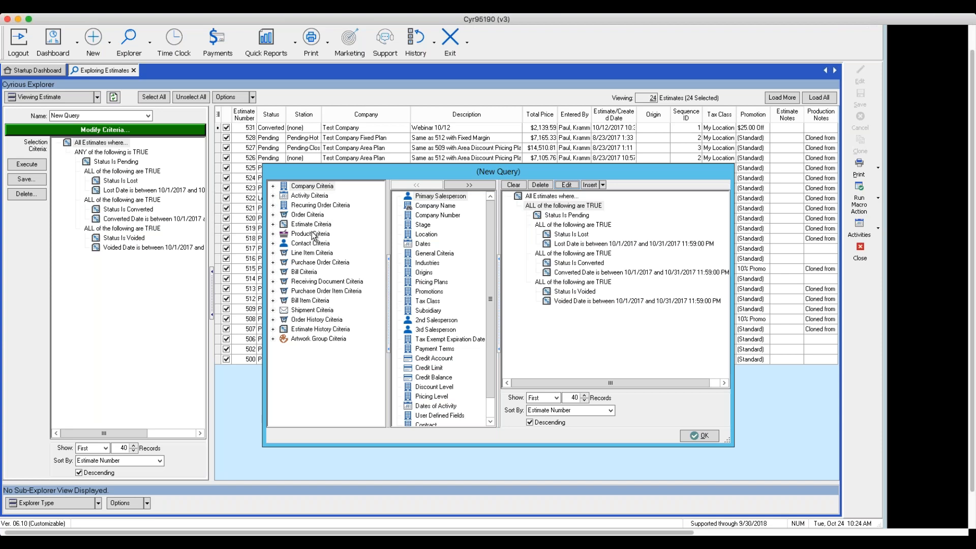
# - Add the condition Estimate Created Date is Yesterday to the estimate query and apply the criteria
pyautogui.click(274, 224)
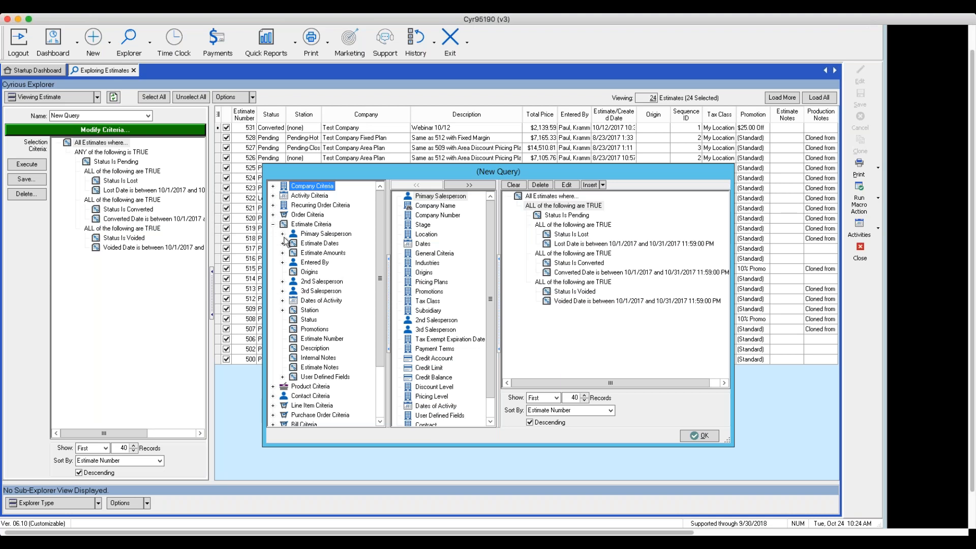
pyautogui.click(283, 244)
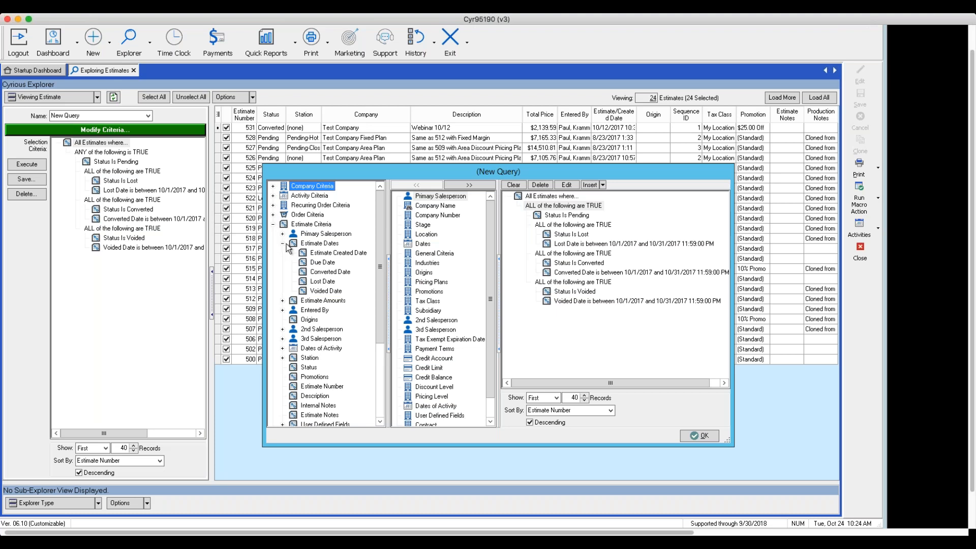
pyautogui.click(317, 254)
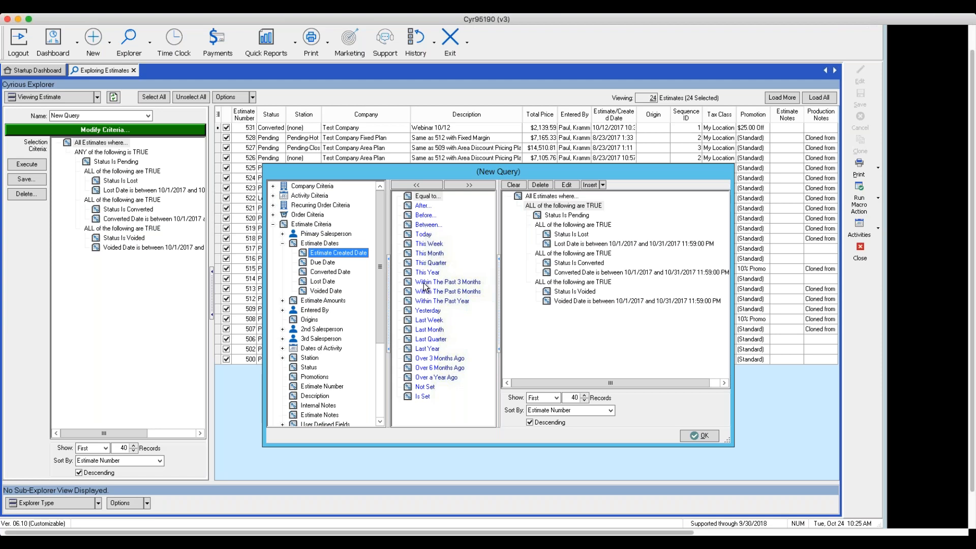
pyautogui.click(420, 311)
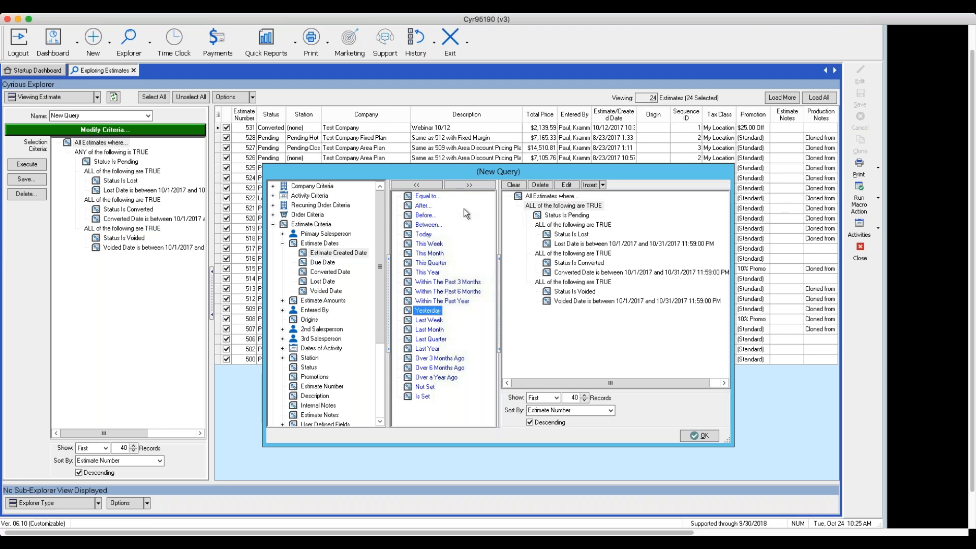
pyautogui.click(464, 182)
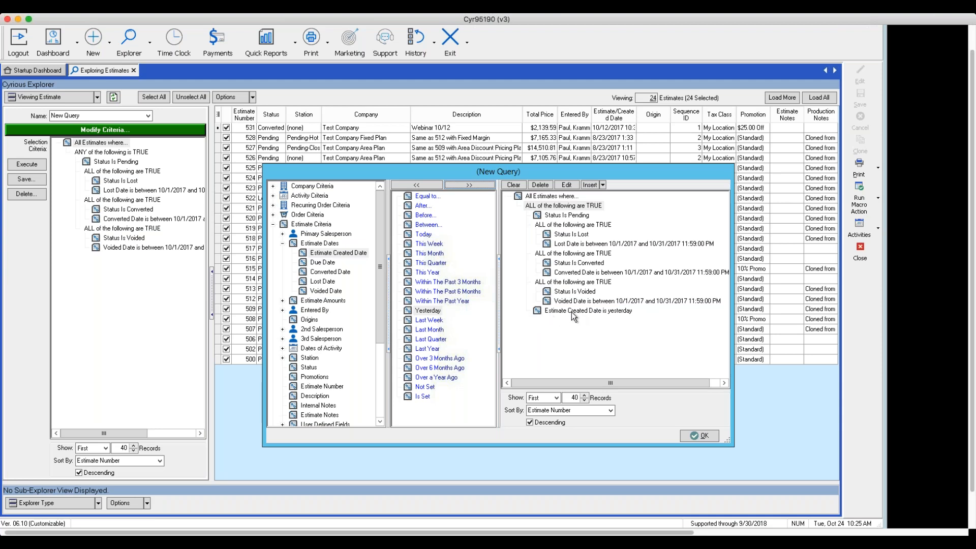
pyautogui.click(708, 436)
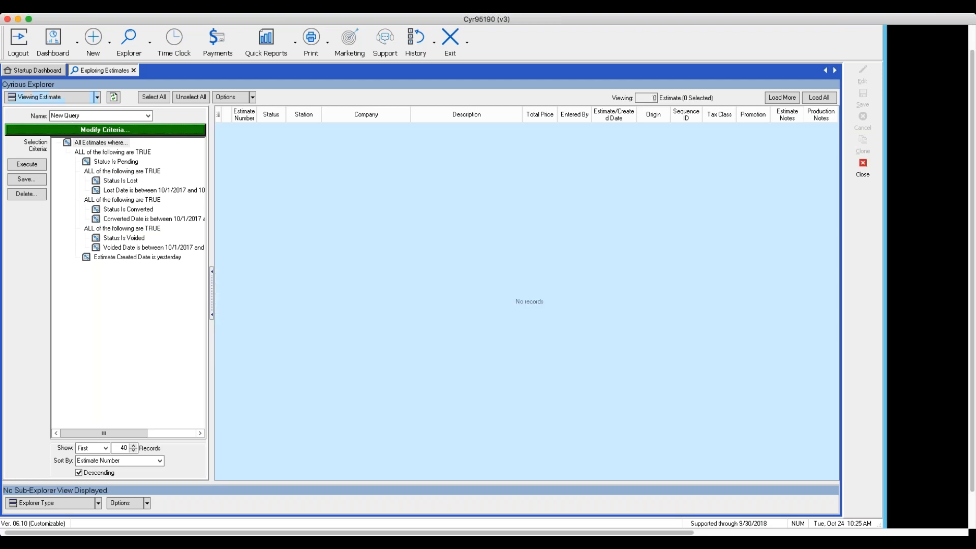
# - Reopen the estimate explorer, exclude Lost, Converted and Voided estimates, and show the advanced criteria selection
pyautogui.click(863, 165)
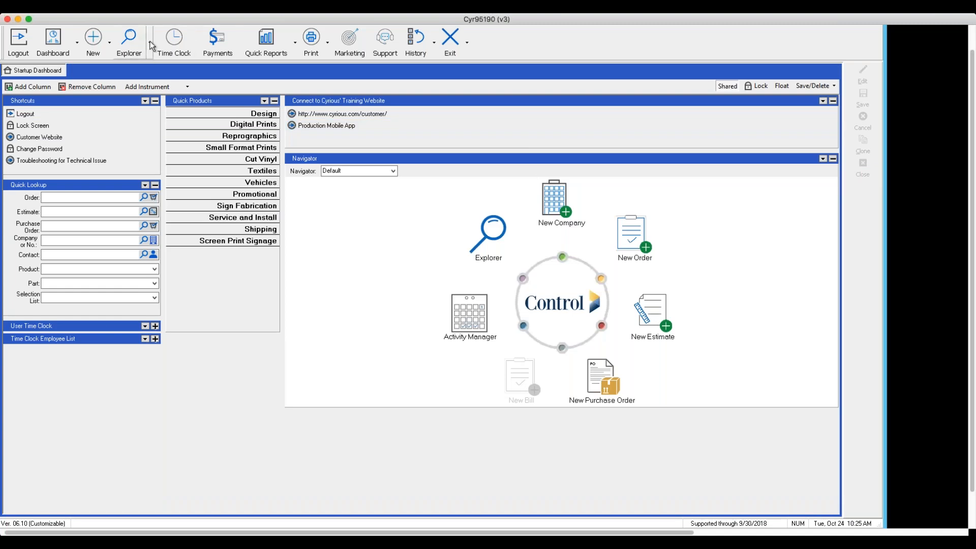
pyautogui.click(151, 42)
pyautogui.click(148, 77)
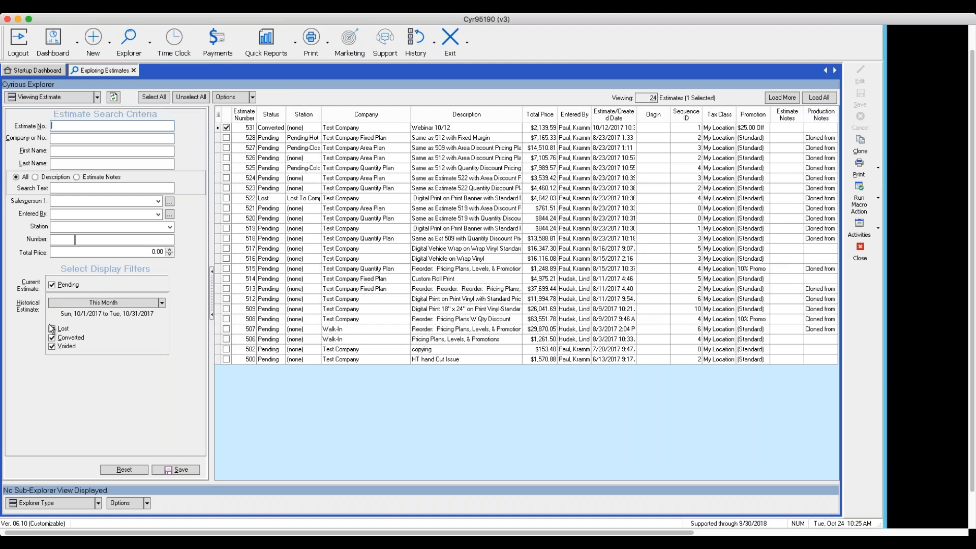
pyautogui.click(52, 329)
pyautogui.click(51, 340)
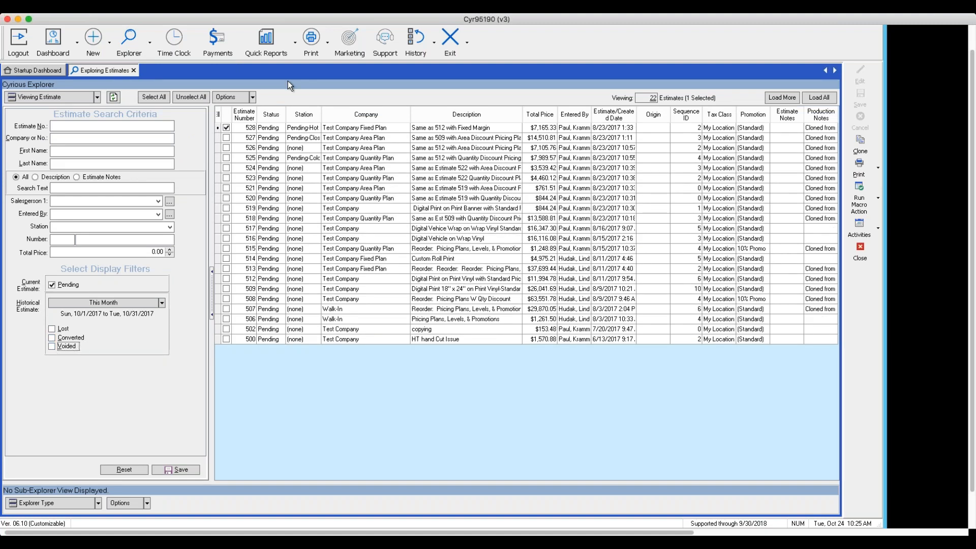
pyautogui.click(252, 101)
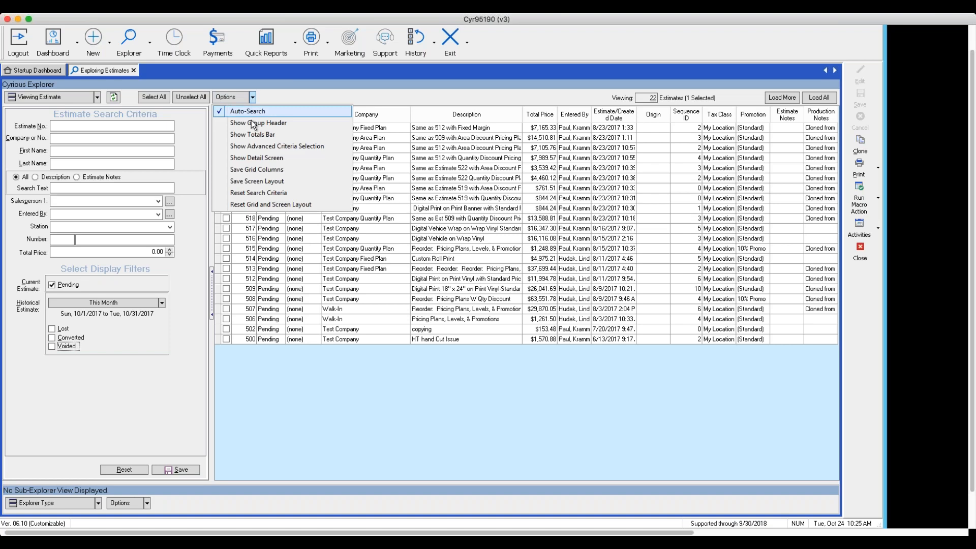
pyautogui.click(277, 146)
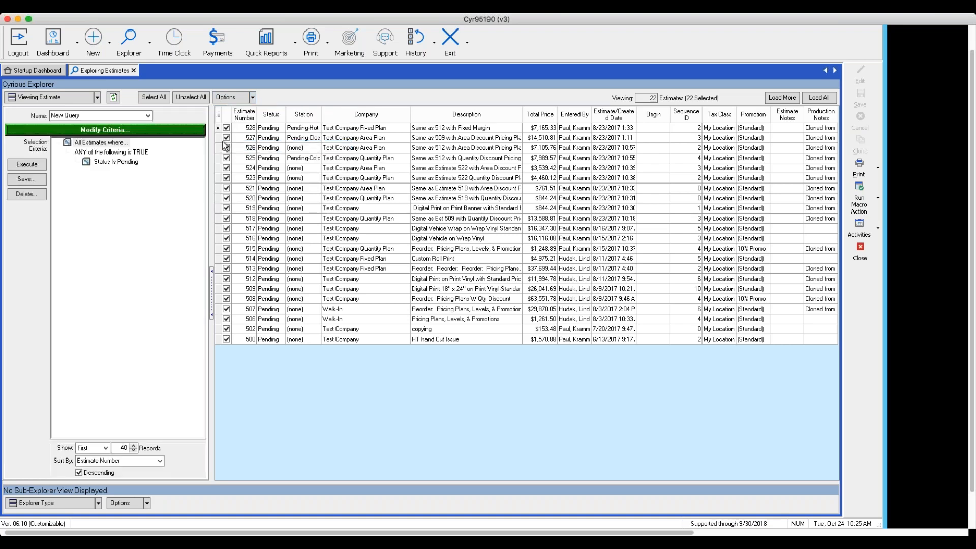
# - Modify the estimate query's criteria, setting the outermost "All Estimates where" group to "where ALL are TRUE"
pyautogui.click(152, 130)
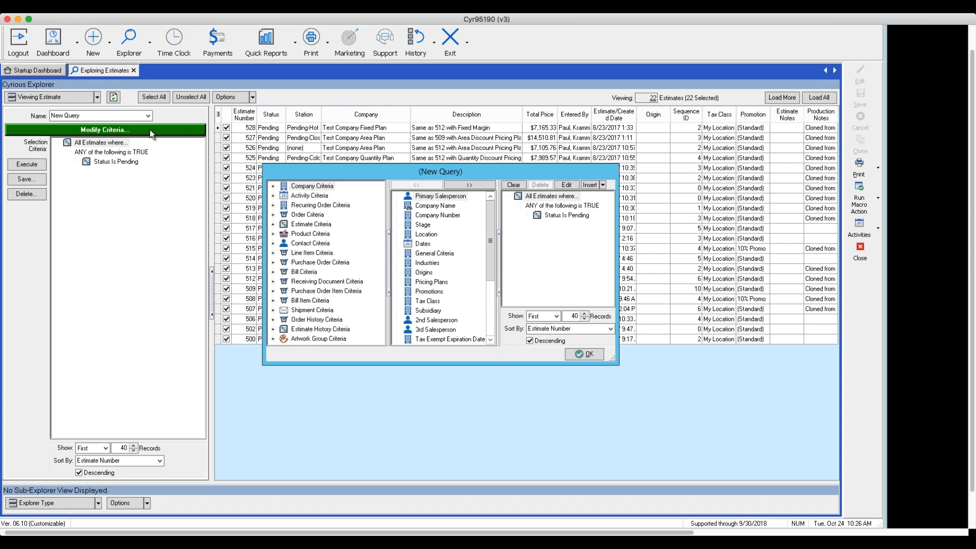
pyautogui.click(567, 196)
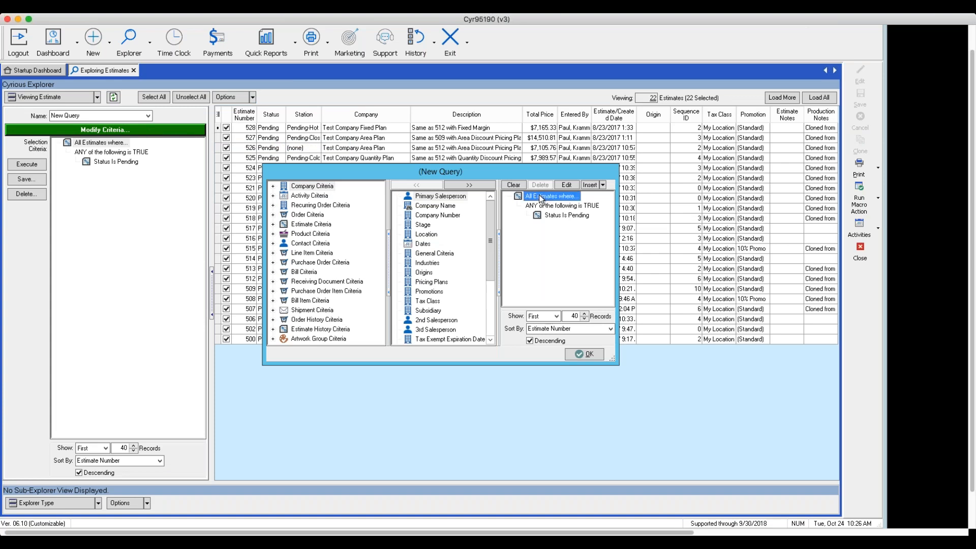
pyautogui.click(566, 186)
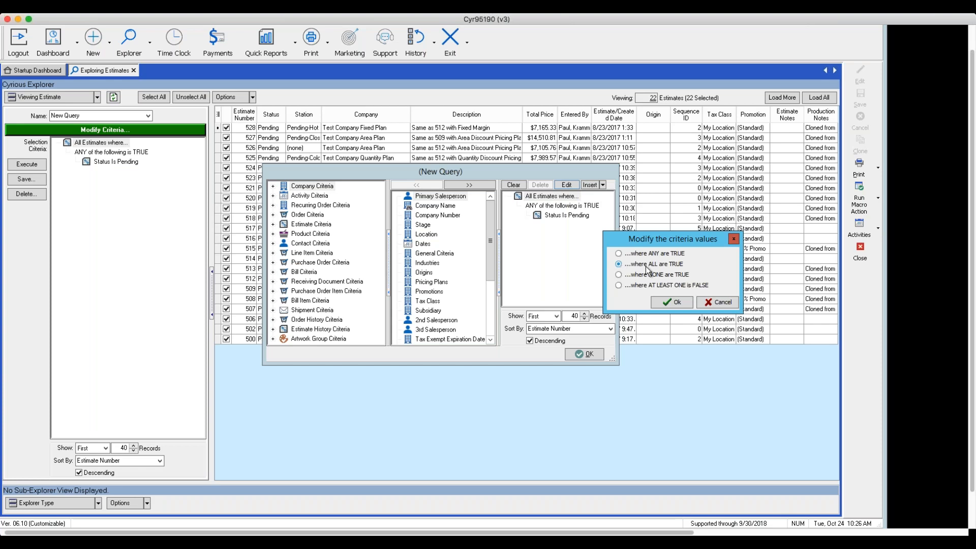
pyautogui.click(674, 306)
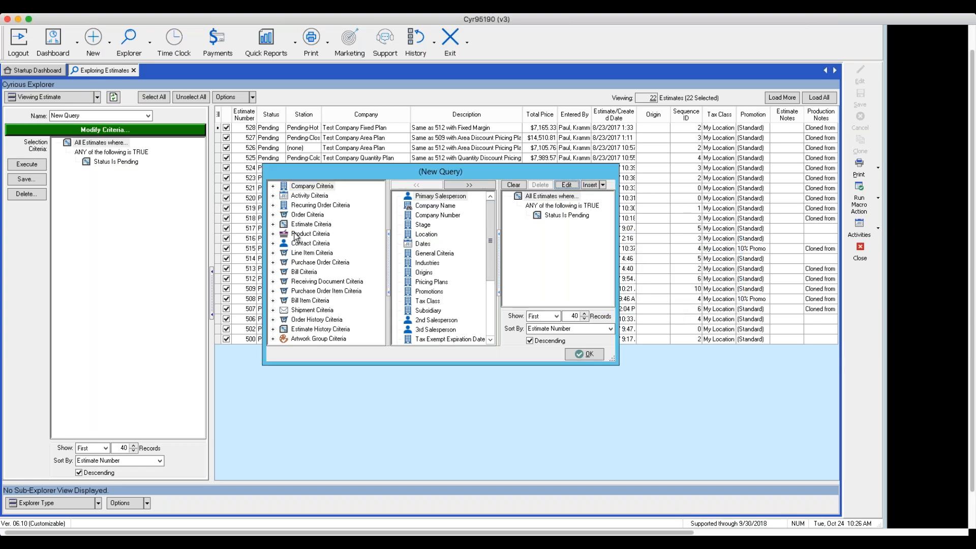
# - Add the condition Estimate Created Date is Last Week to the query, enlarging the criteria editor
pyautogui.click(274, 224)
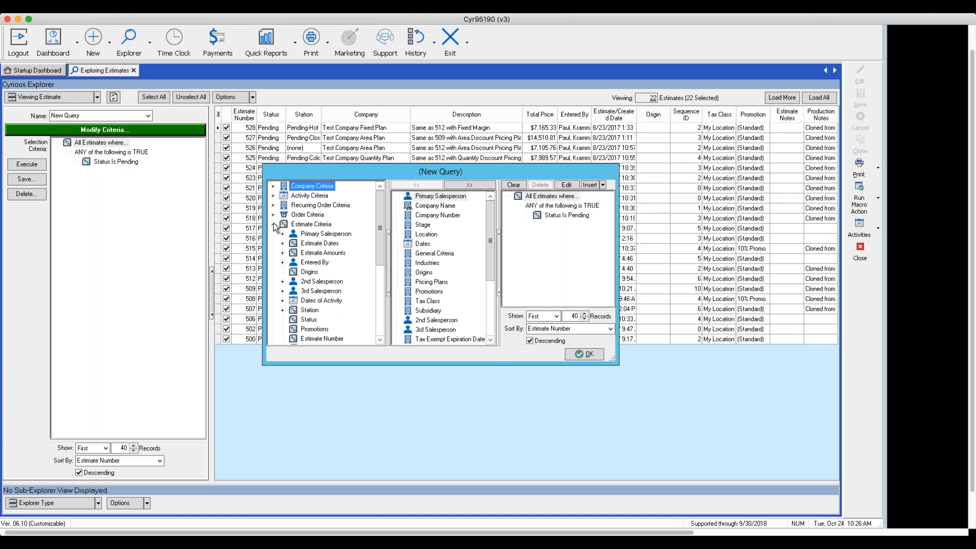
pyautogui.click(282, 244)
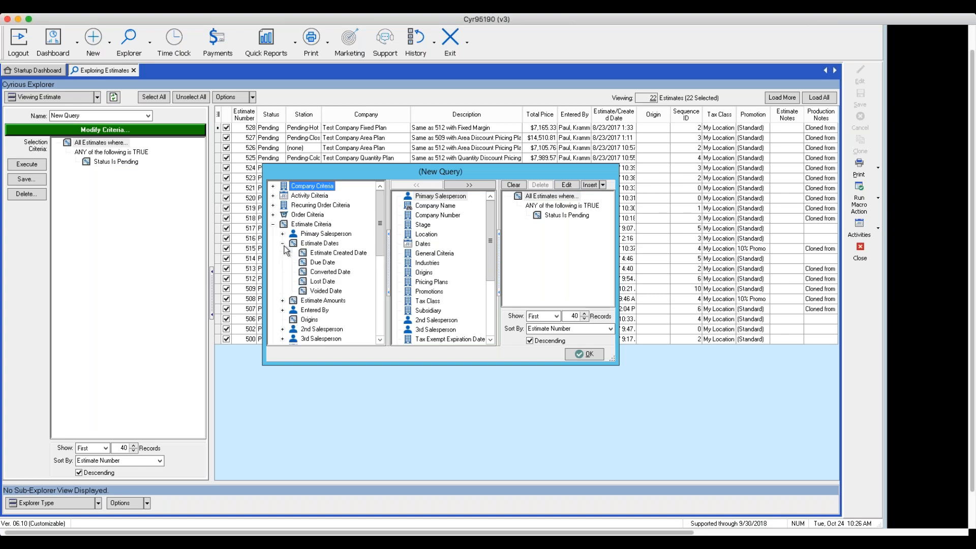
pyautogui.click(314, 254)
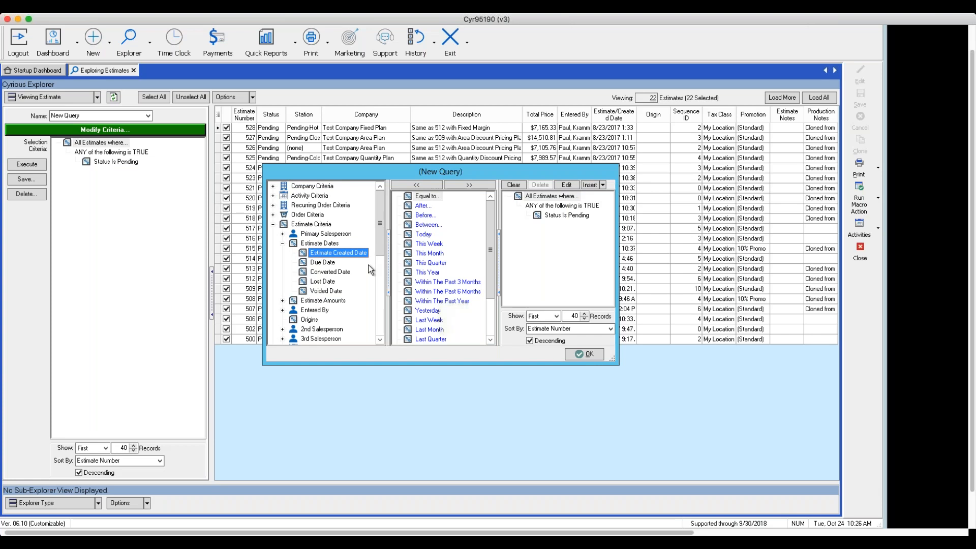
pyautogui.click(415, 304)
pyautogui.click(422, 311)
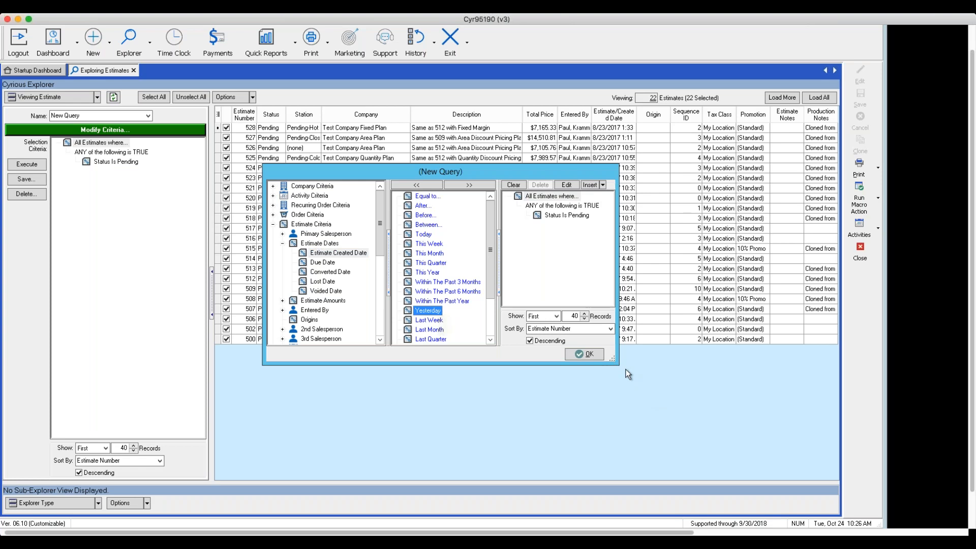
pyautogui.moveTo(612, 359); pyautogui.dragTo(681, 429)
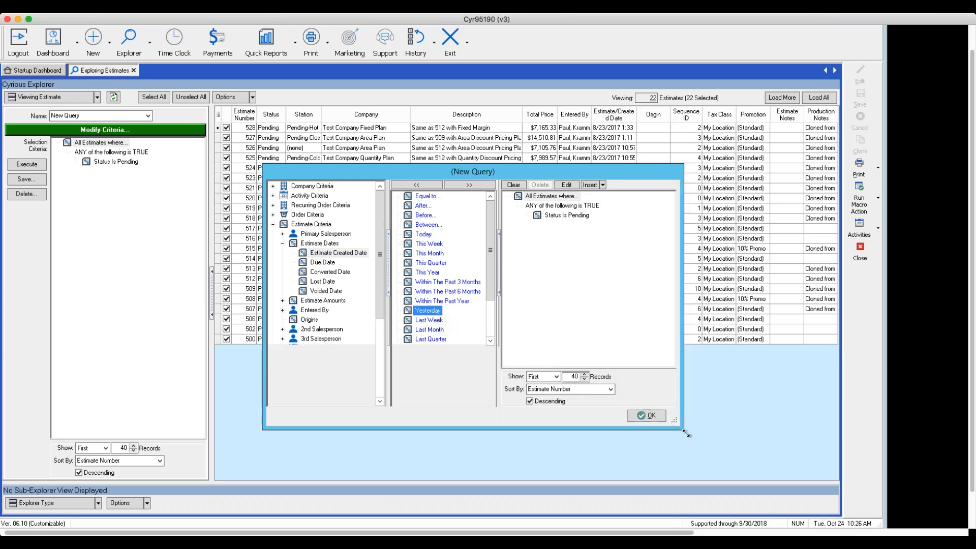
pyautogui.click(440, 320)
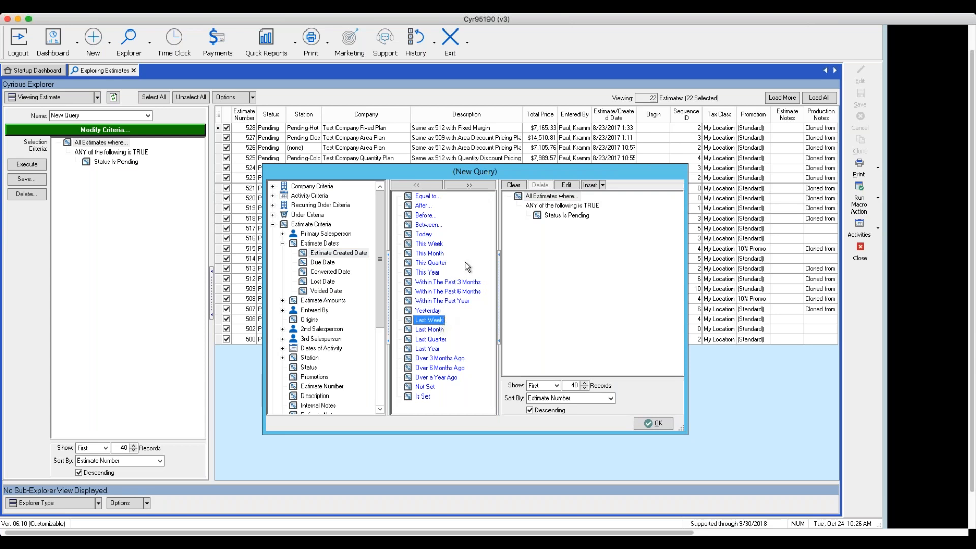
pyautogui.click(464, 185)
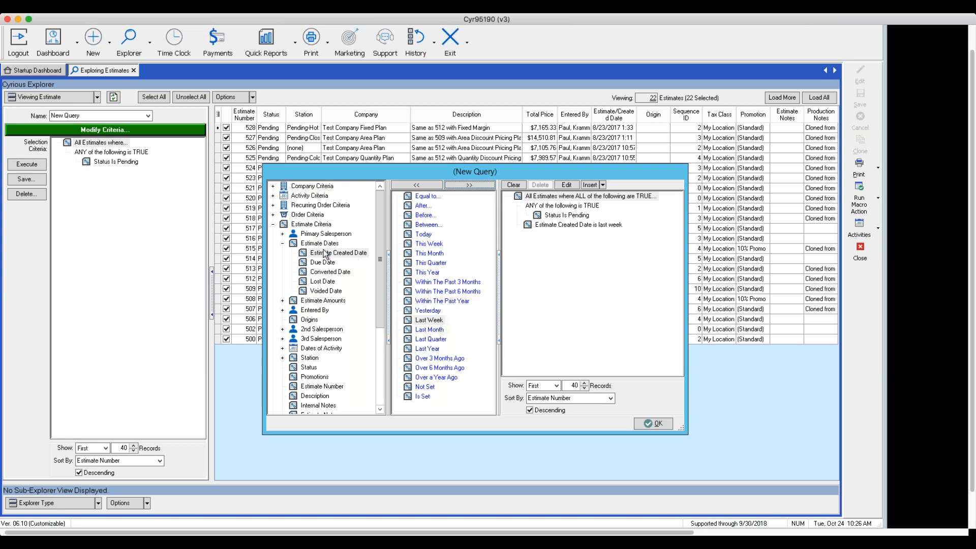
# - Add the condition Estimate Sub-Total(Pre-Tax) is greater than 100.00 to the query
pyautogui.click(283, 244)
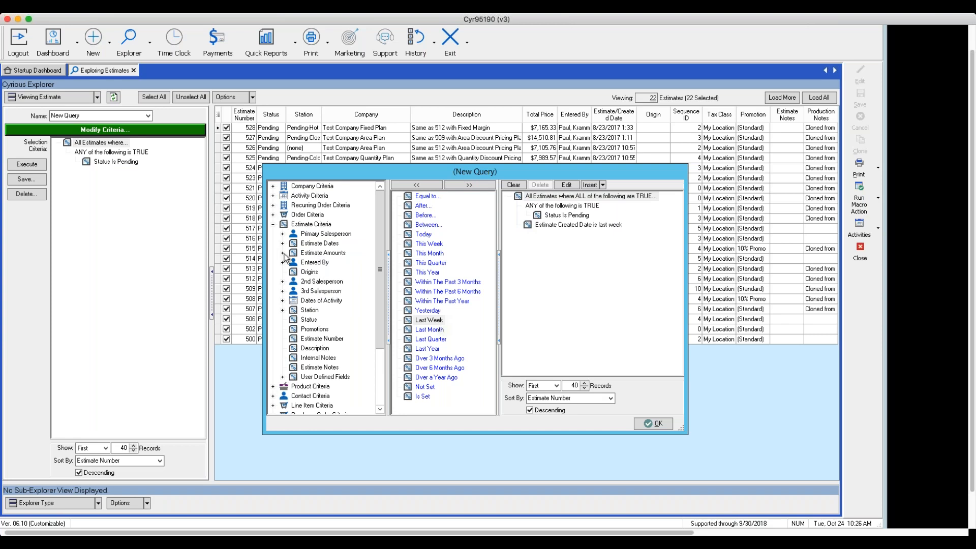
pyautogui.click(283, 253)
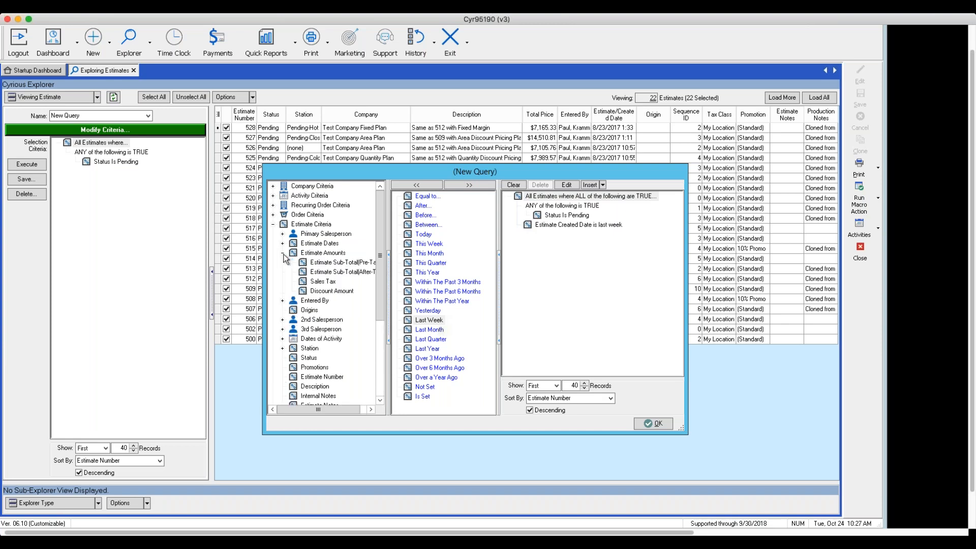
pyautogui.click(309, 263)
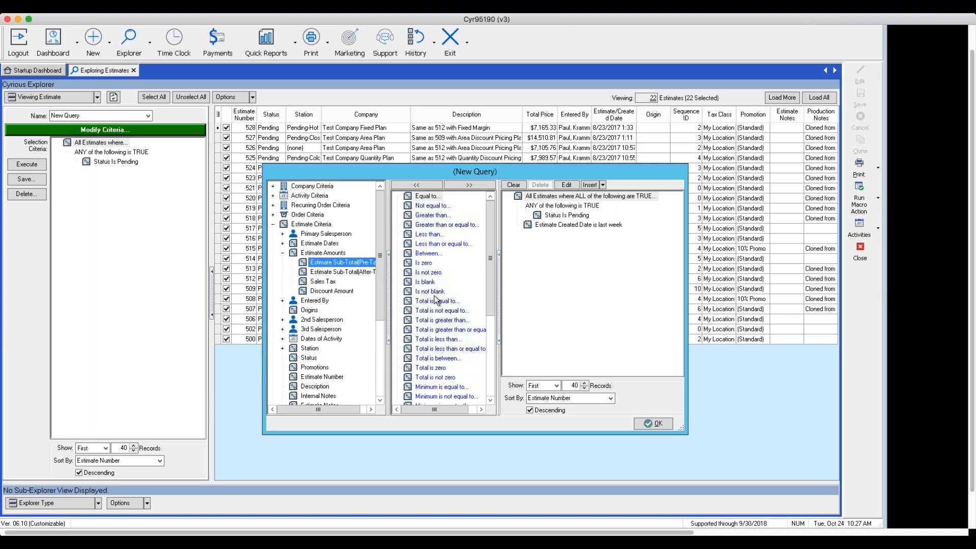
pyautogui.click(426, 215)
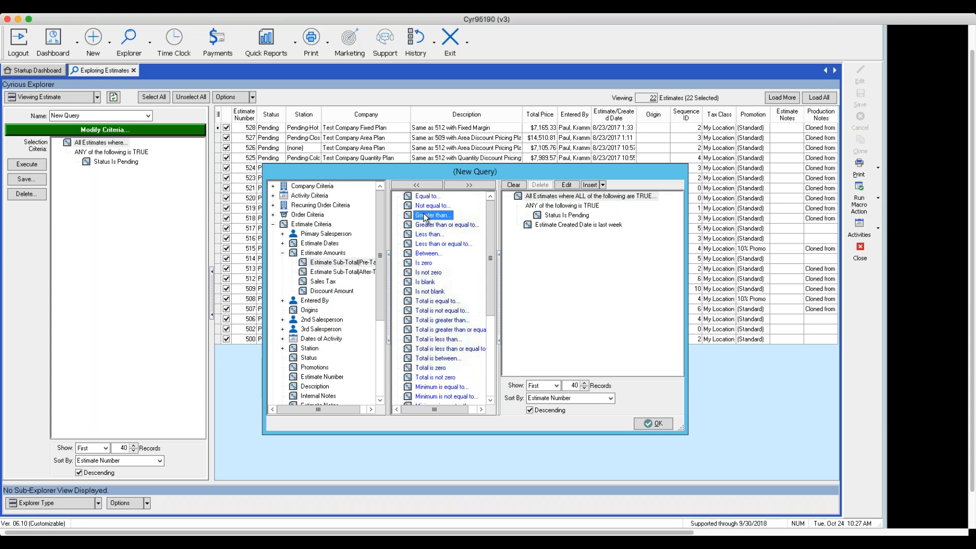
pyautogui.click(465, 186)
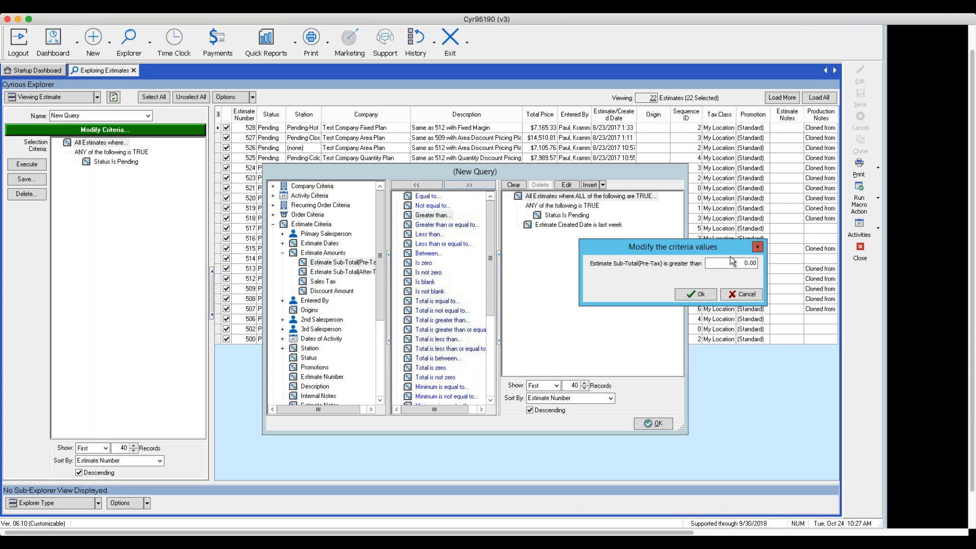
pyautogui.doubleClick(760, 261)
pyautogui.write('100.0')
pyautogui.click(707, 295)
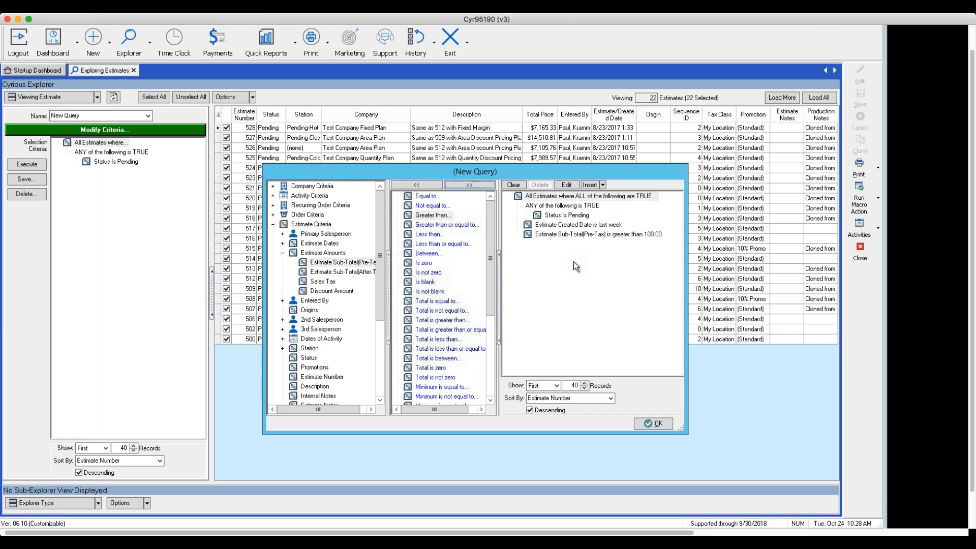
# - Change the inner "ANY of the following is TRUE" group to "where ALL are TRUE" and apply the criteria
pyautogui.click(549, 206)
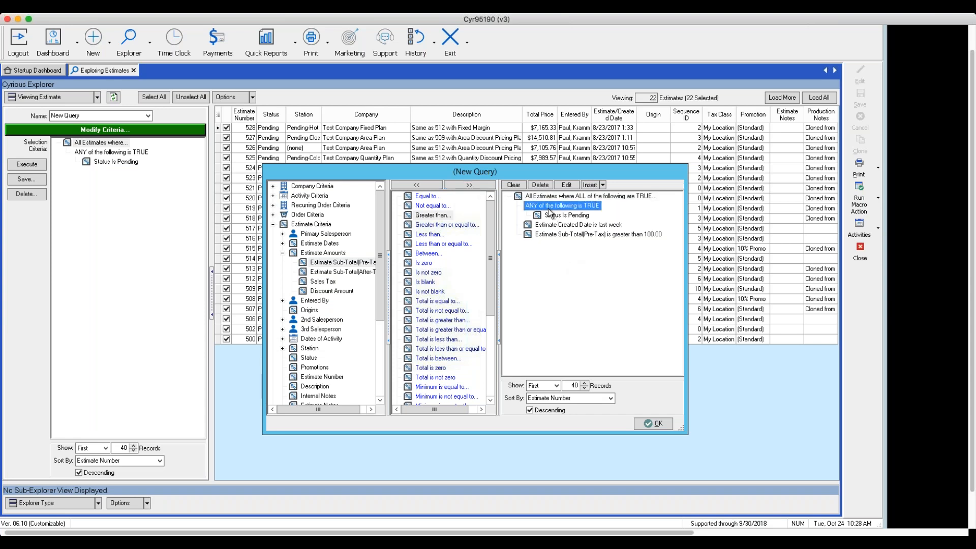
pyautogui.click(567, 185)
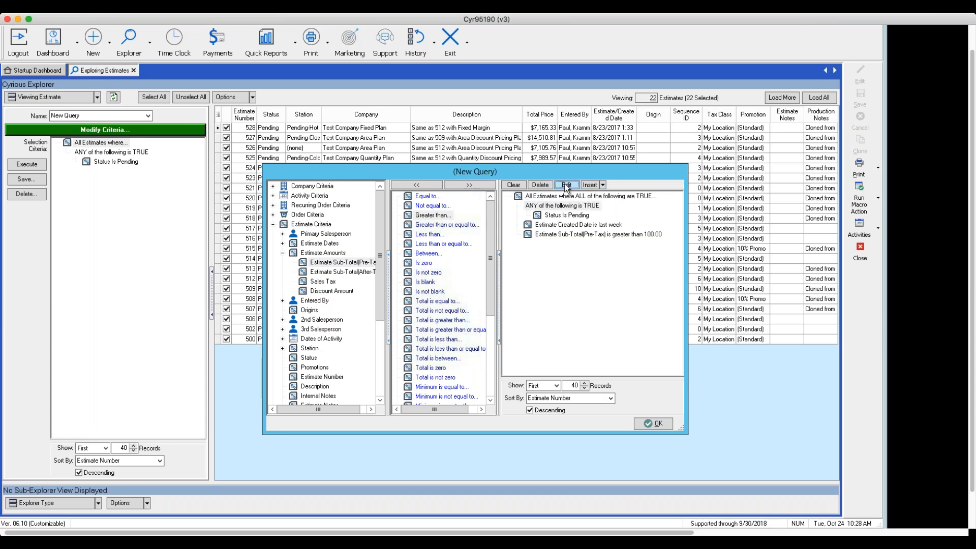
pyautogui.click(619, 264)
pyautogui.click(671, 300)
pyautogui.click(647, 425)
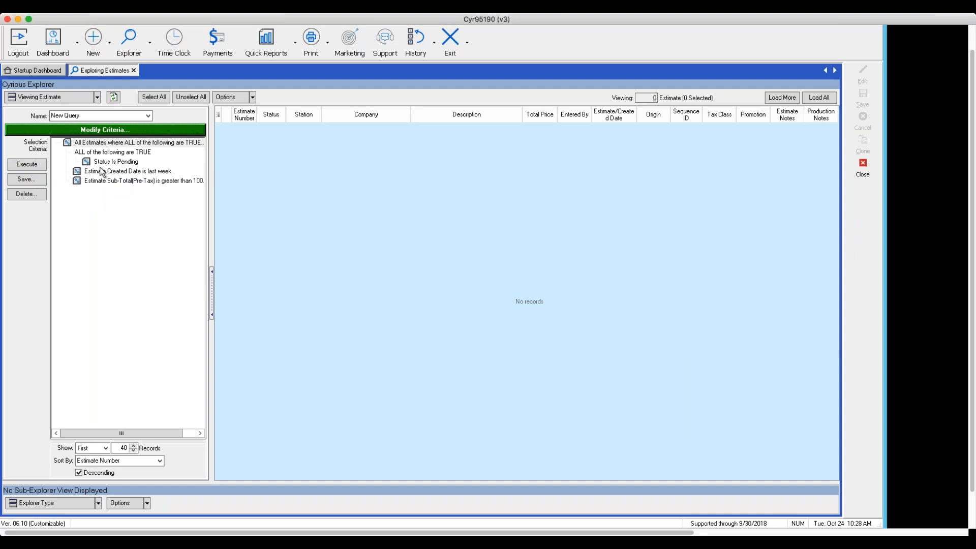
# - Save the query as "New Estimates Last Week over $100" and close the estimate explorer
pyautogui.click(20, 181)
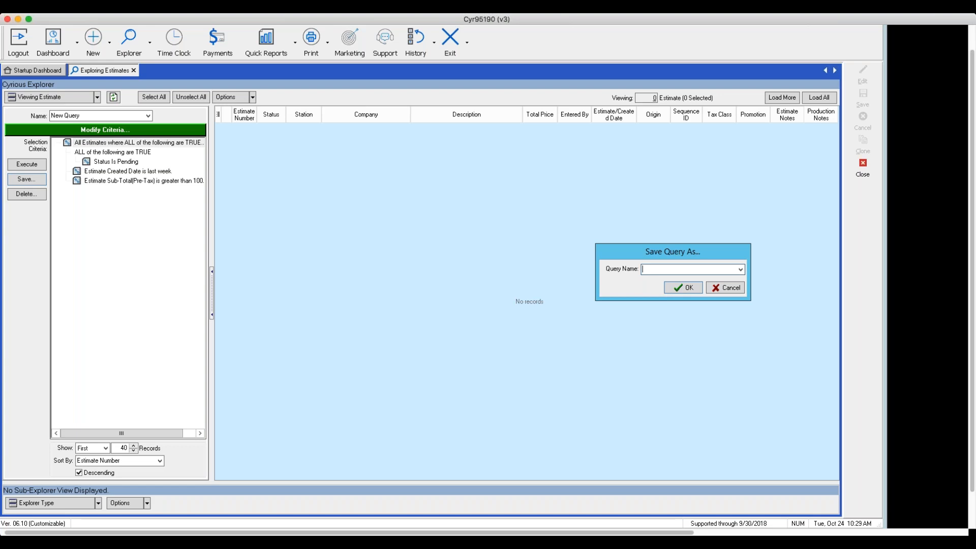
pyautogui.write('New Estimates Last Week over $100')
pyautogui.click(687, 288)
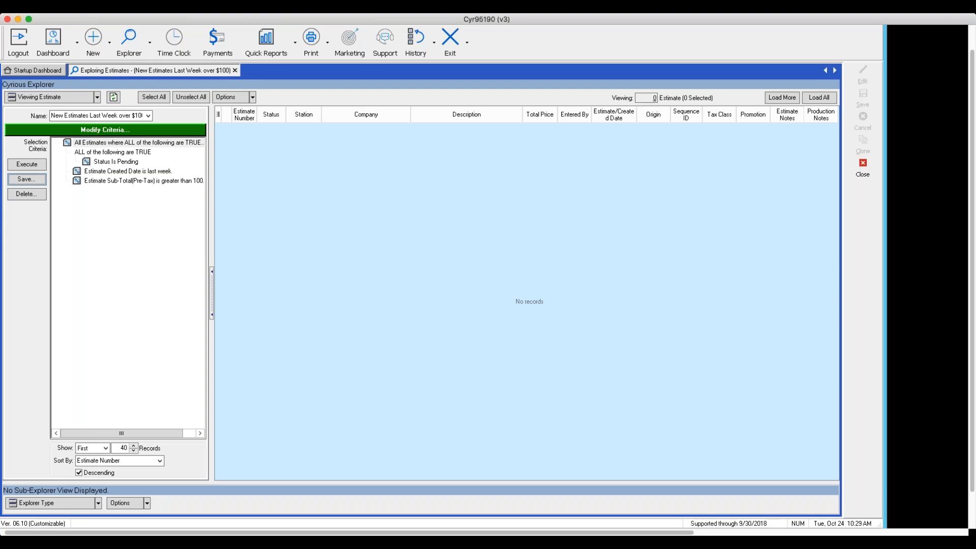
pyautogui.click(73, 117)
pyautogui.click(857, 171)
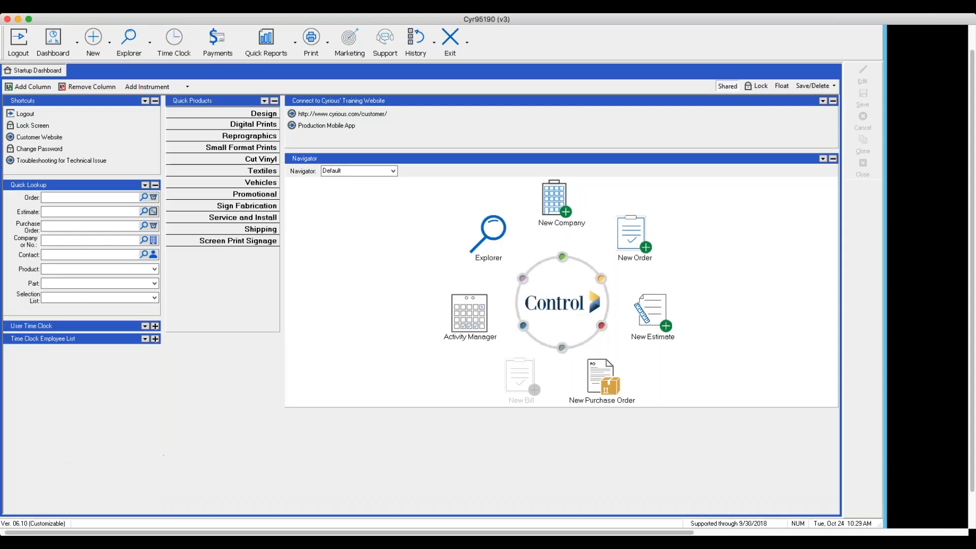
# - Open Marketing Home and show the saved estimate queries with their full names
pyautogui.scroll(3, 769, 151)
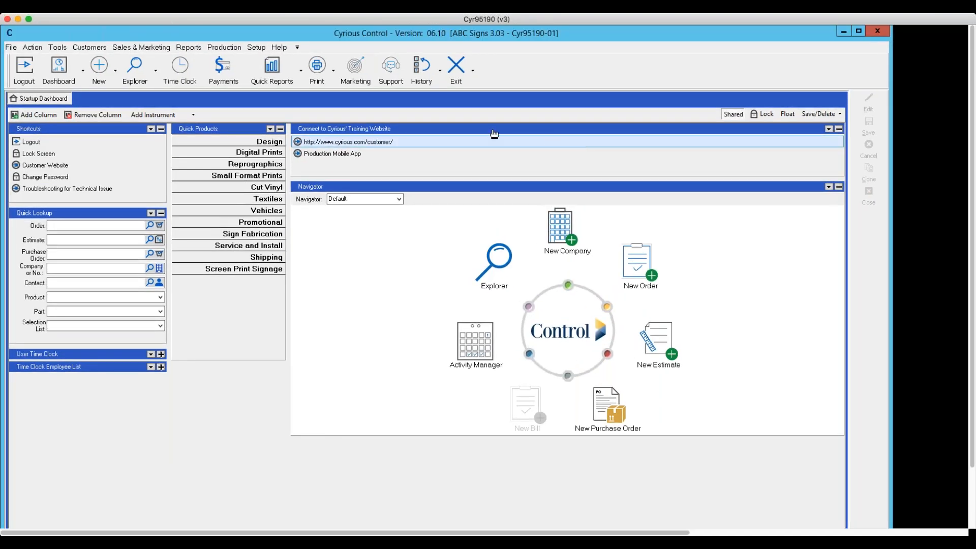
pyautogui.click(125, 49)
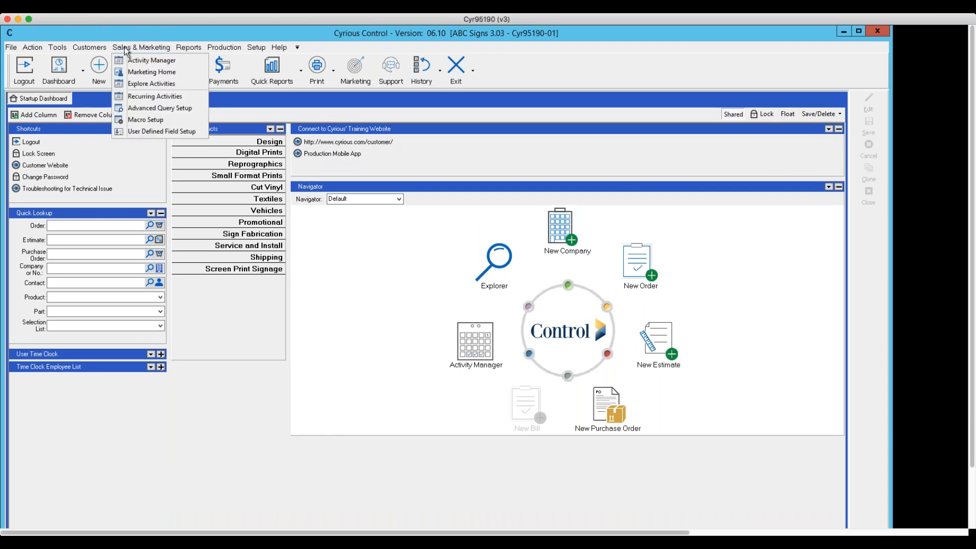
pyautogui.click(144, 72)
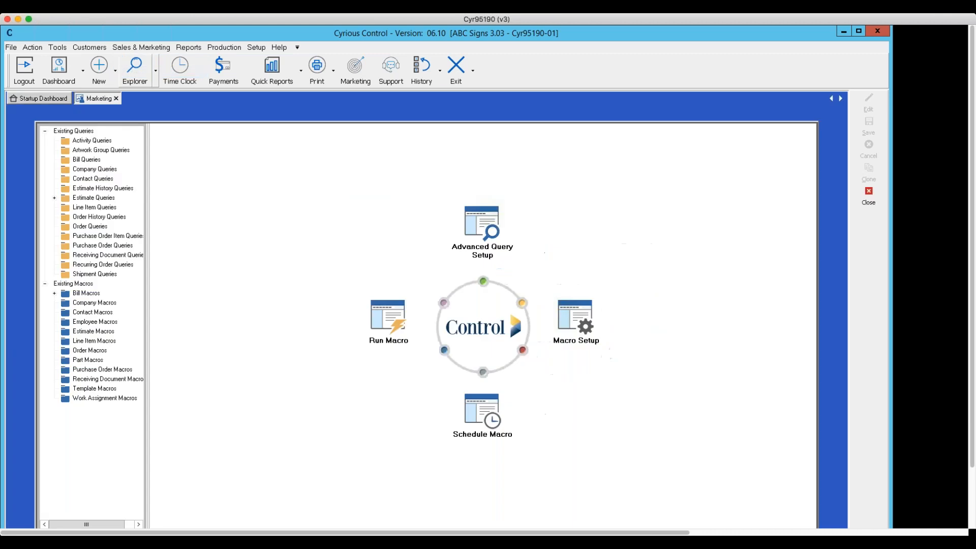
pyautogui.click(55, 199)
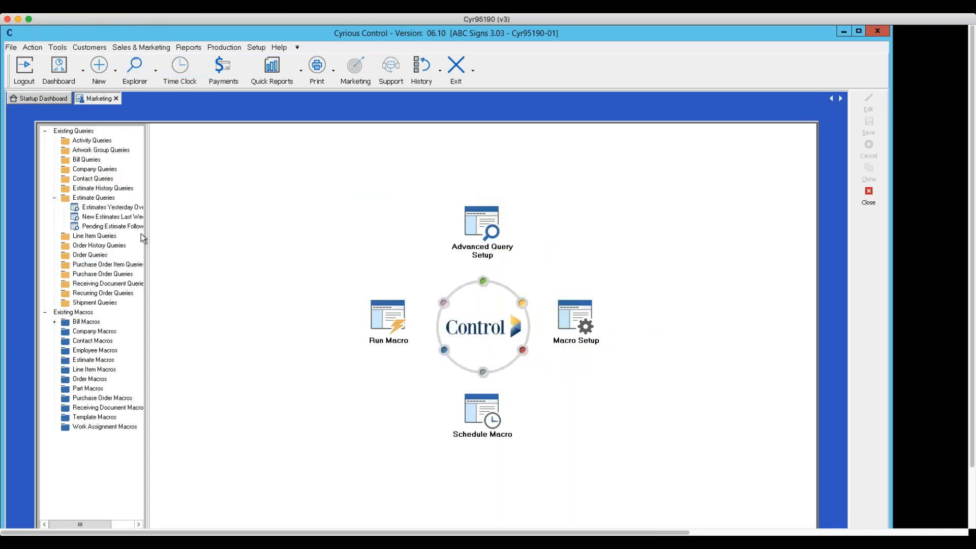
pyautogui.moveTo(148, 217); pyautogui.dragTo(203, 228)
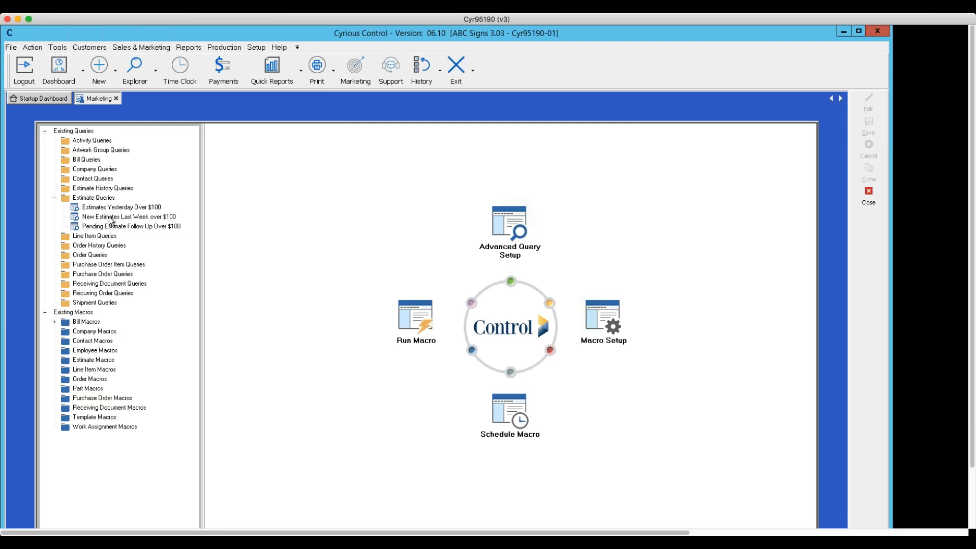
# - Run the saved query "New Estimates Last Week over $100" from the estimate queries and review its criteria
pyautogui.click(110, 219)
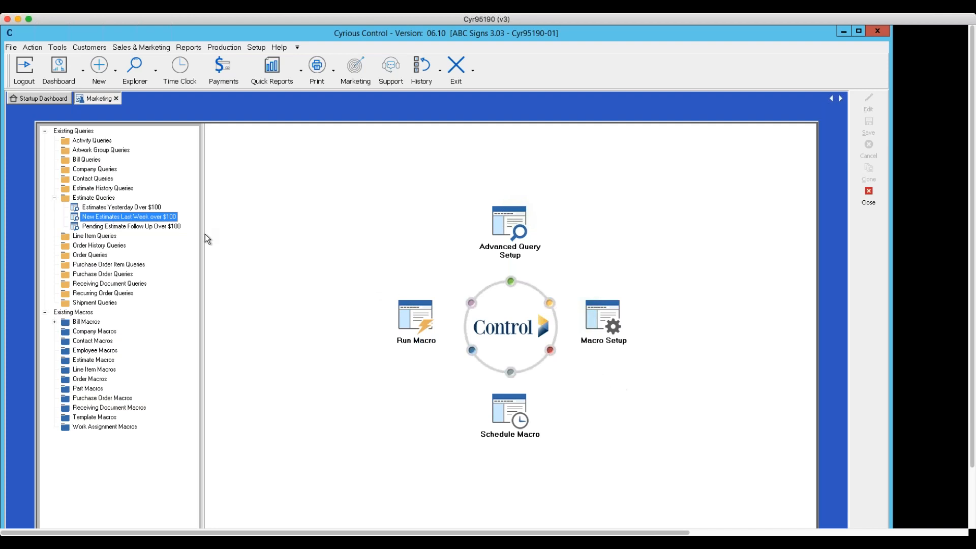
pyautogui.doubleClick(127, 219)
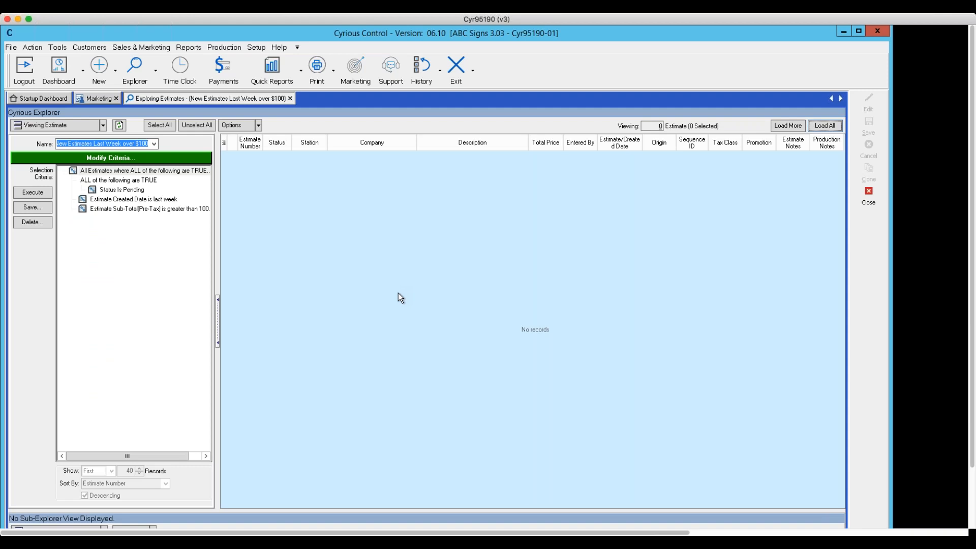
pyautogui.click(25, 194)
pyautogui.click(93, 172)
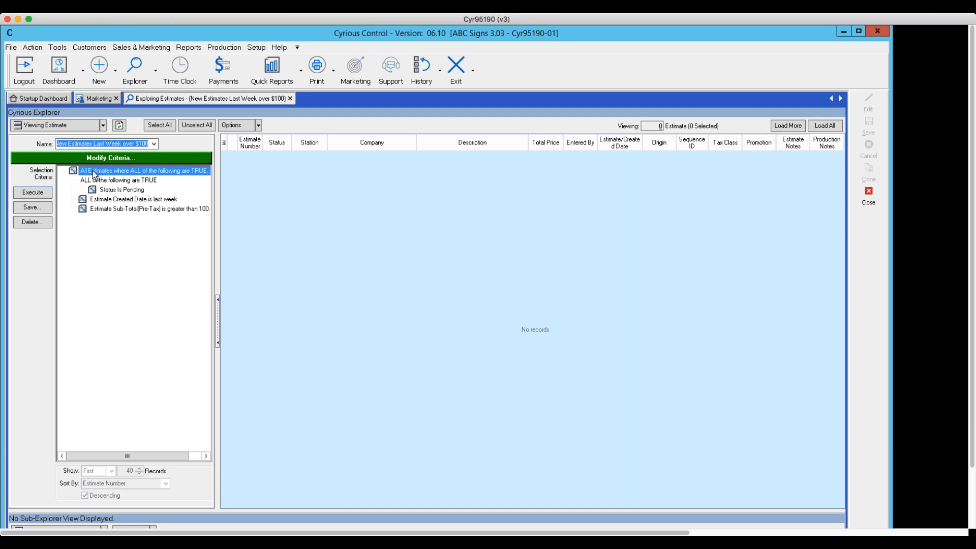
pyautogui.click(100, 158)
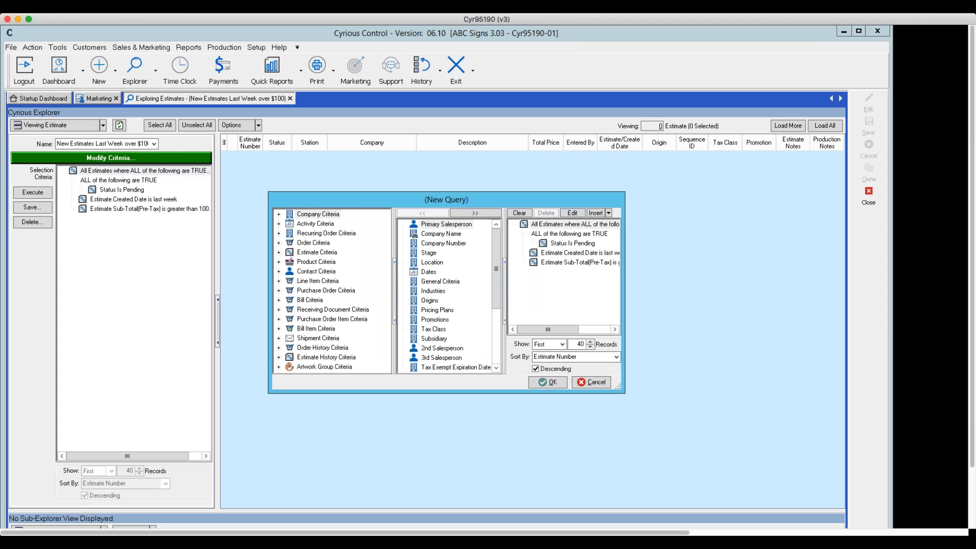
pyautogui.click(547, 382)
pyautogui.click(114, 208)
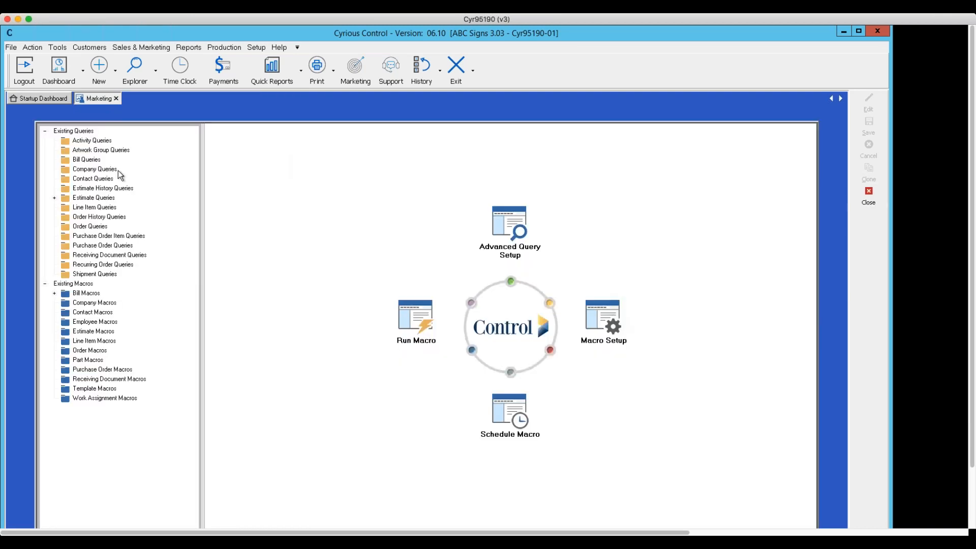
# - Run the saved estimate query "Estimates Yesterday Over $100" and close its explorer
pyautogui.click(55, 198)
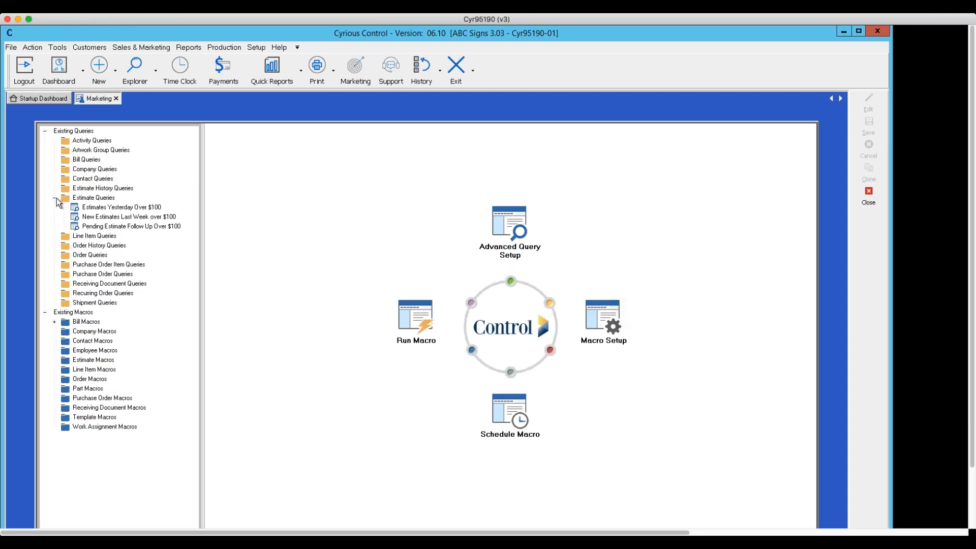
pyautogui.click(90, 208)
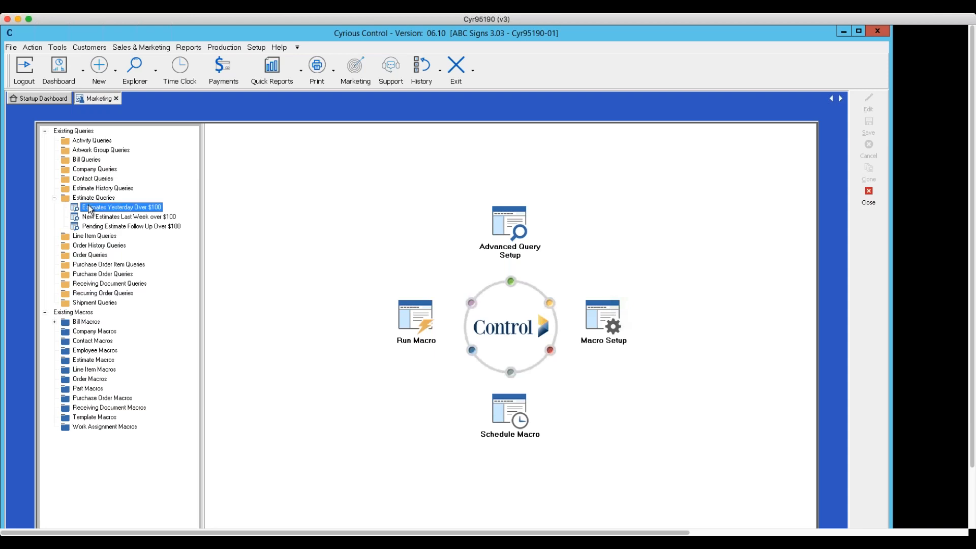
pyautogui.doubleClick(91, 208)
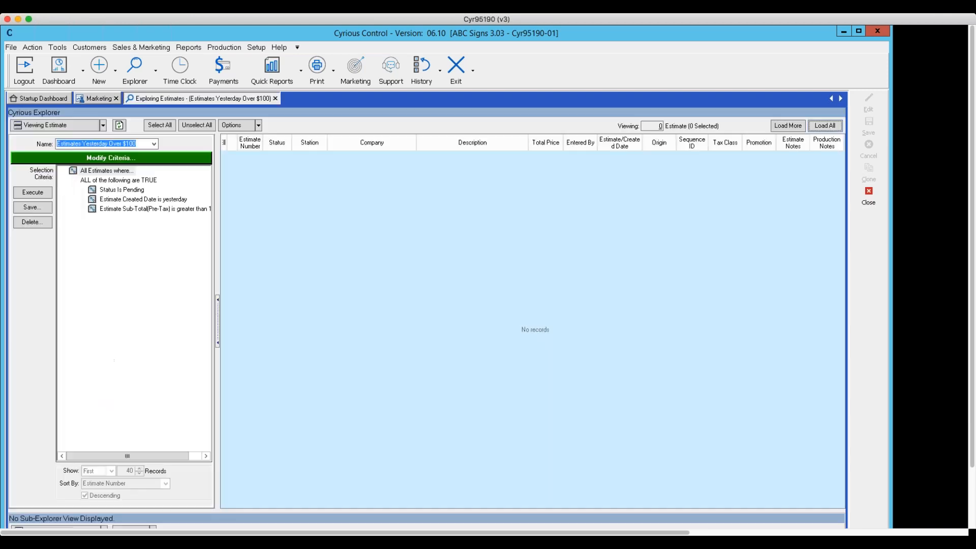
pyautogui.click(33, 192)
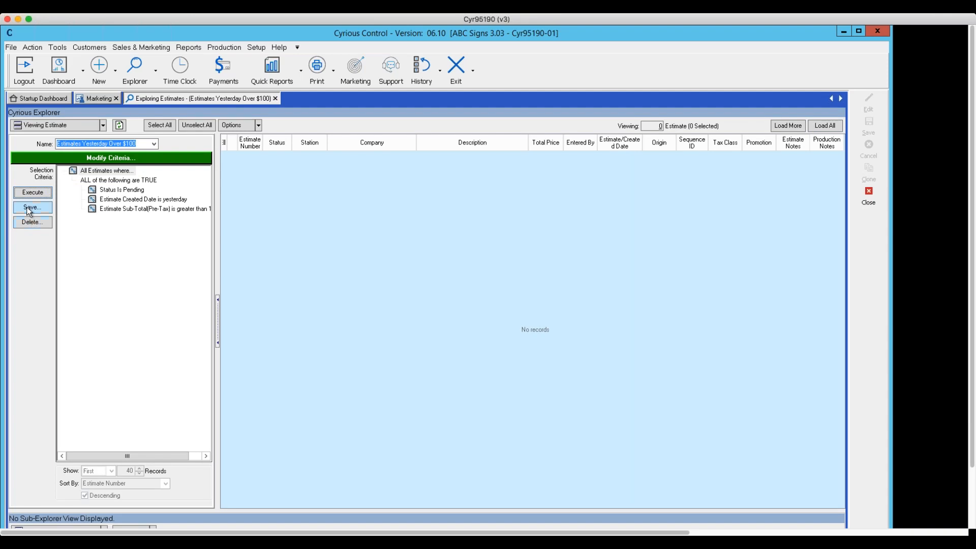
pyautogui.click(862, 203)
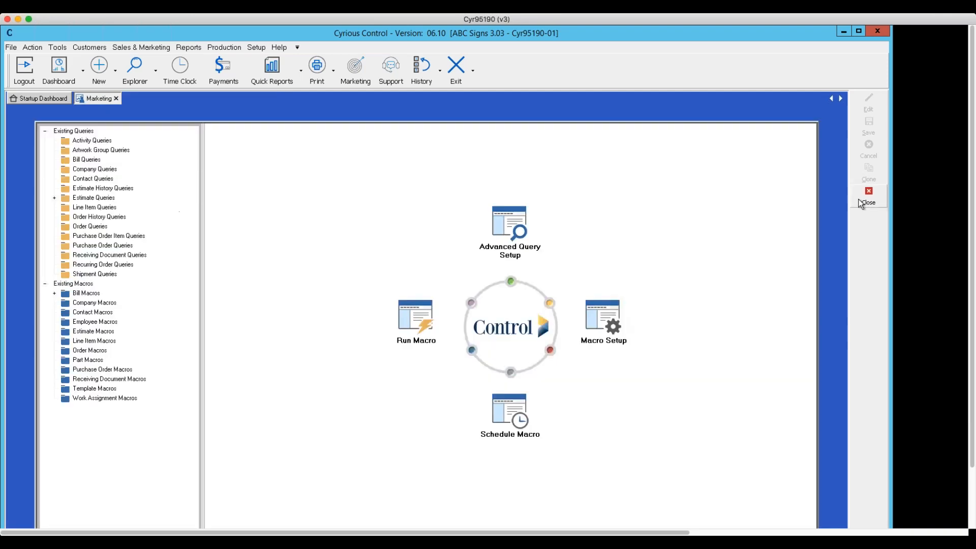
# - Run the saved estimate query "Pending Estimate Follow Up Over $100", then close its explorer and Marketing Home
pyautogui.click(55, 198)
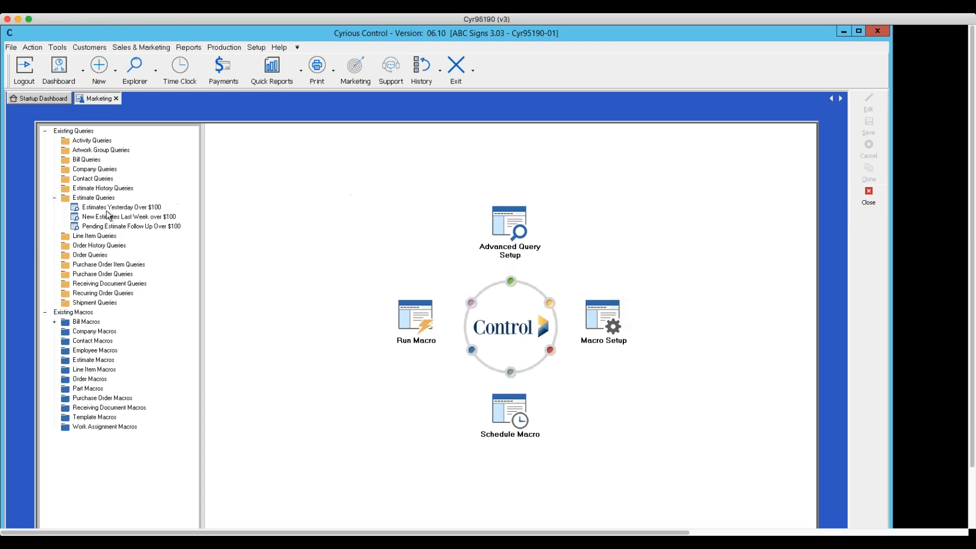
pyautogui.click(105, 226)
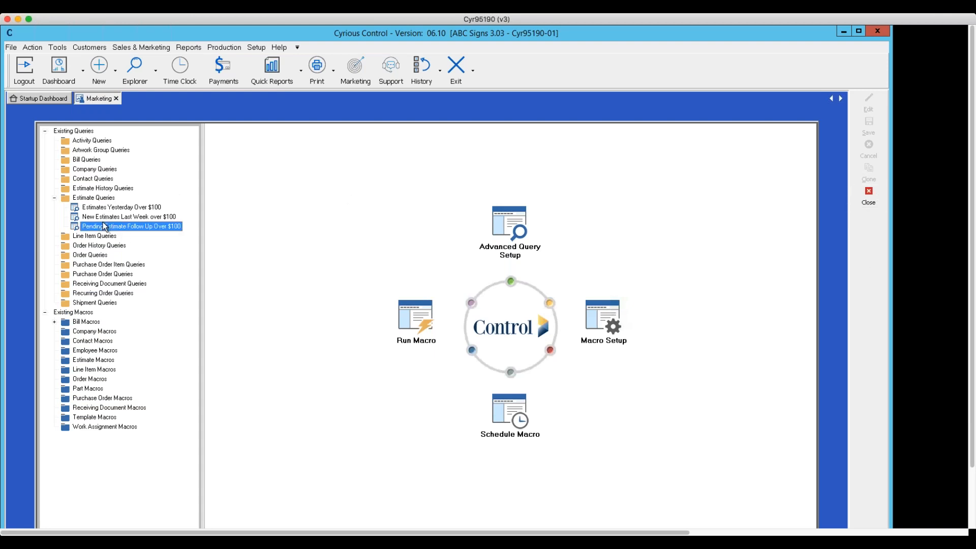
pyautogui.doubleClick(103, 223)
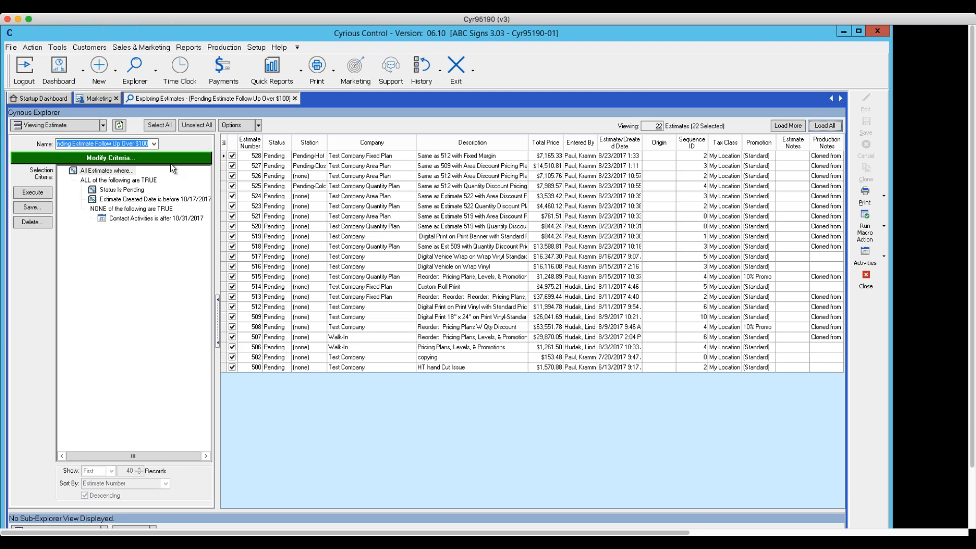
pyautogui.click(41, 192)
pyautogui.click(864, 285)
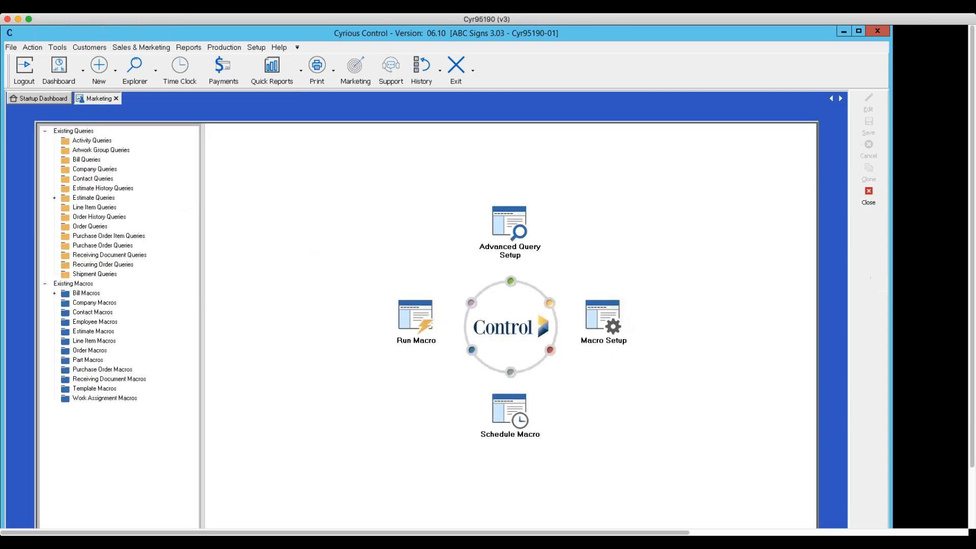
pyautogui.click(868, 201)
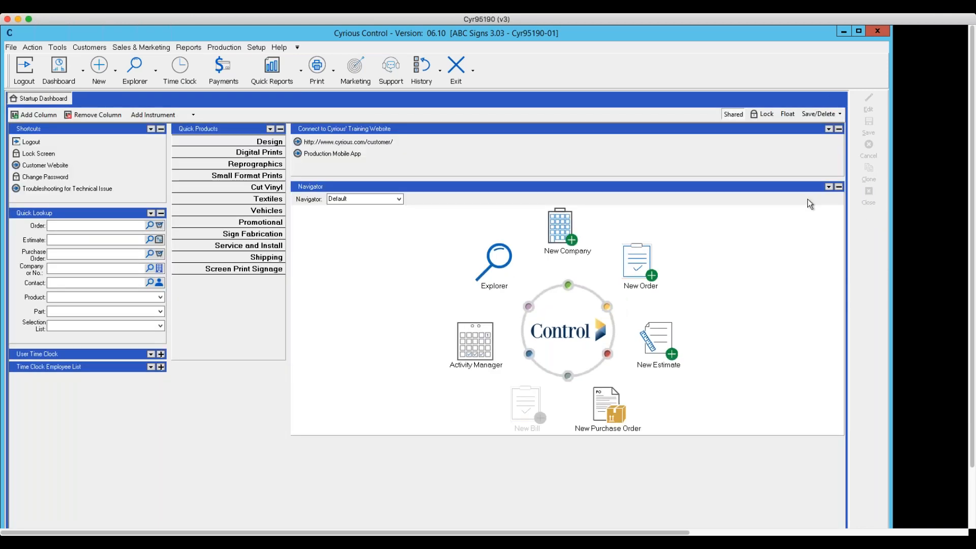
# - Open the estimate explorer and exclude Lost, Converted and Voided estimates so only Pending ones are listed
pyautogui.click(156, 71)
pyautogui.click(150, 107)
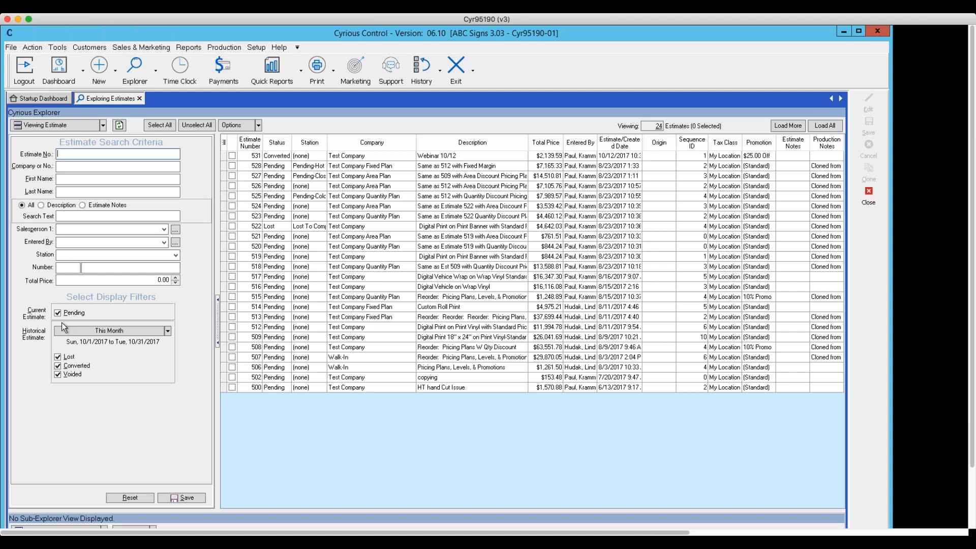
pyautogui.click(58, 357)
pyautogui.click(57, 366)
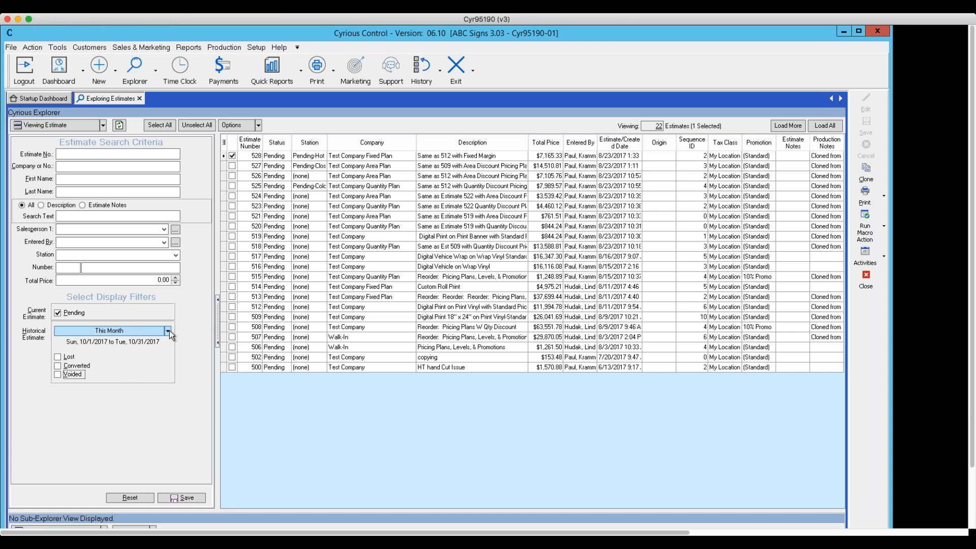
# - Show the advanced criteria selection and open the new query's criteria for modification in an enlarged window
pyautogui.click(259, 125)
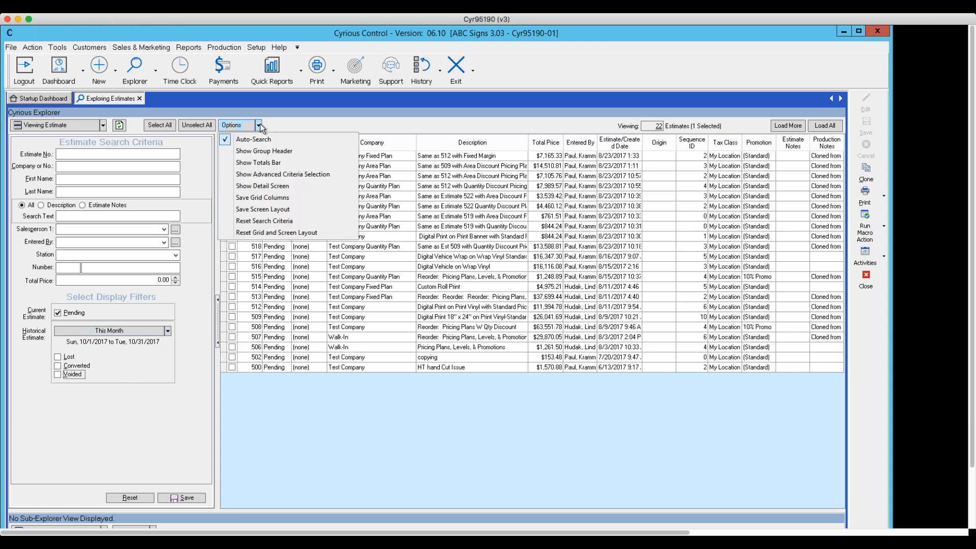
pyautogui.click(262, 175)
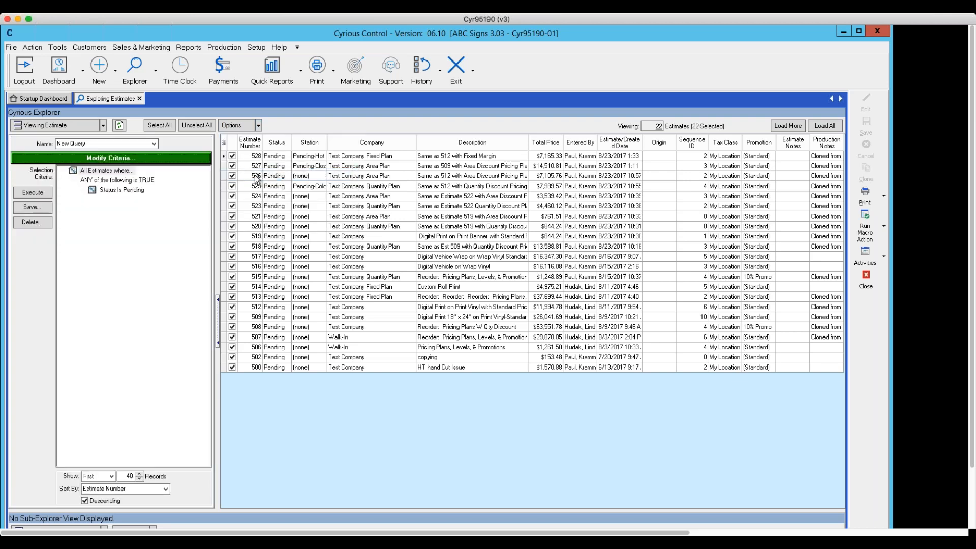
pyautogui.click(124, 158)
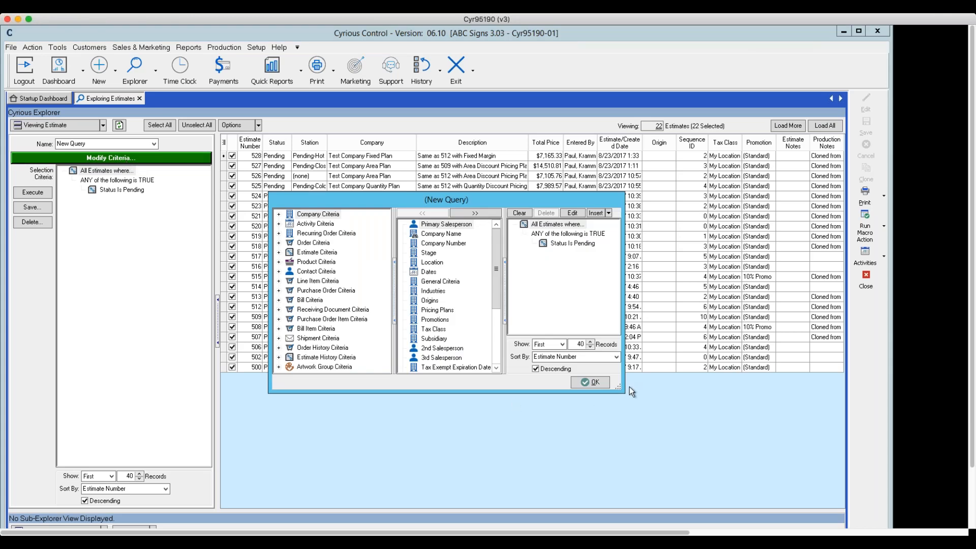
pyautogui.moveTo(624, 392); pyautogui.dragTo(768, 501)
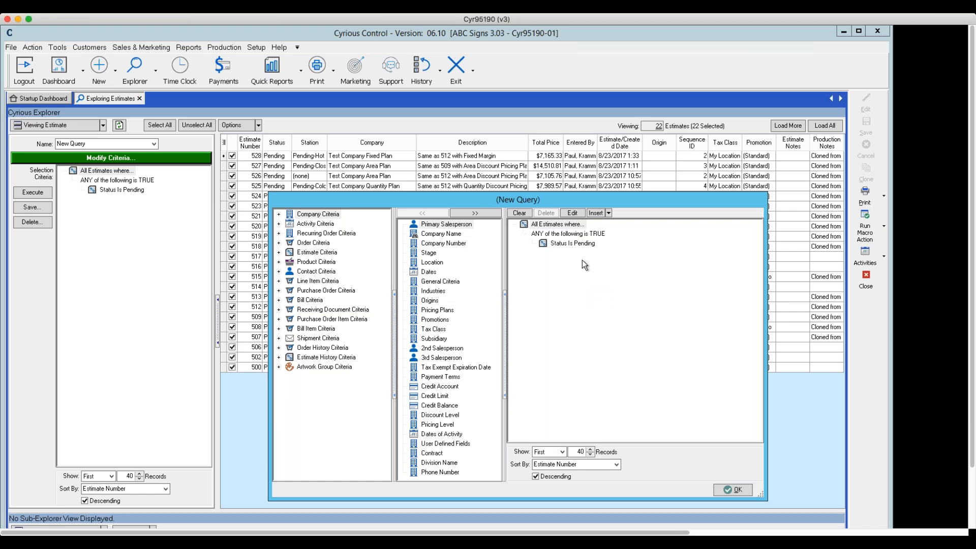
# - Change the "ANY of the following is TRUE" group of the new query to "where ALL are TRUE"
pyautogui.click(555, 234)
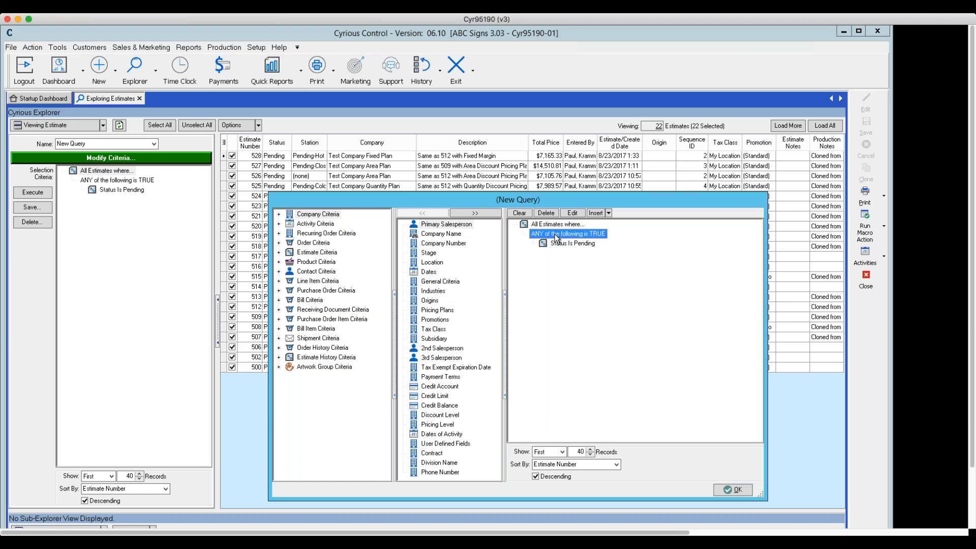
pyautogui.click(573, 214)
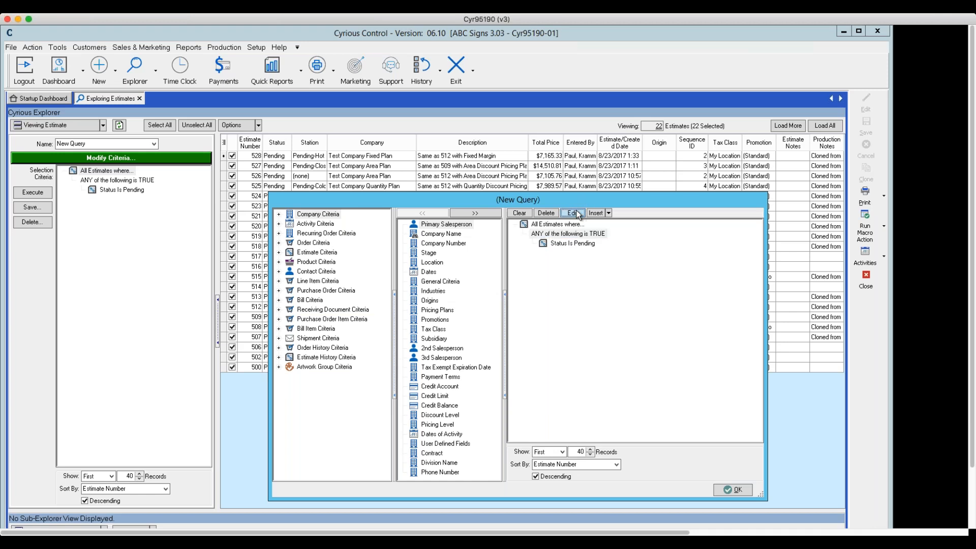
pyautogui.click(624, 293)
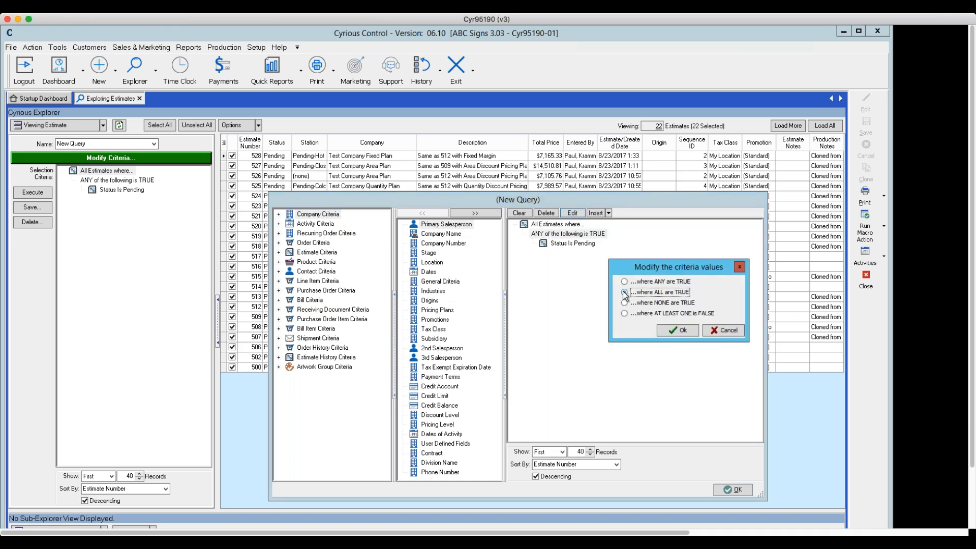
pyautogui.click(678, 331)
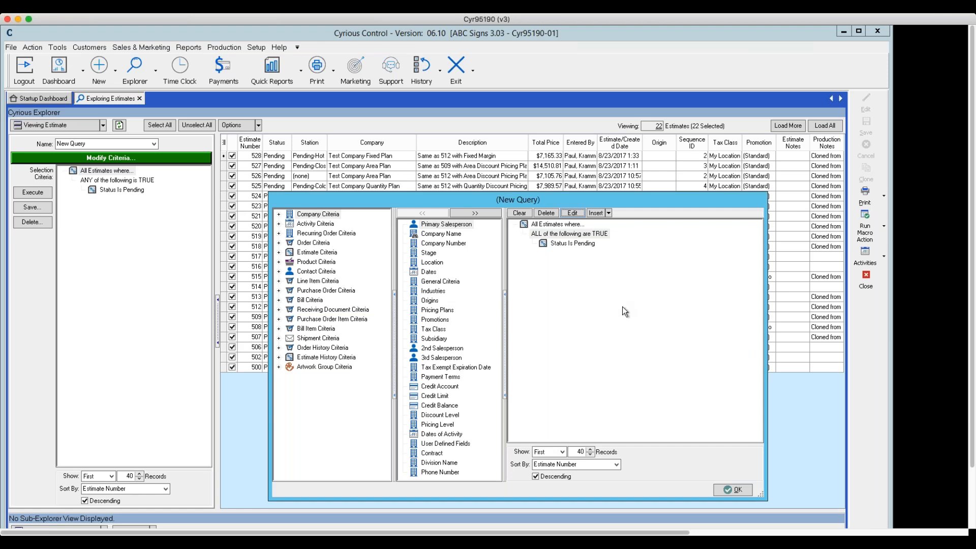
# - Add the condition Estimate Created Date is before 10/16/2017 to the query, keeping dates shifted for future runs
pyautogui.click(278, 253)
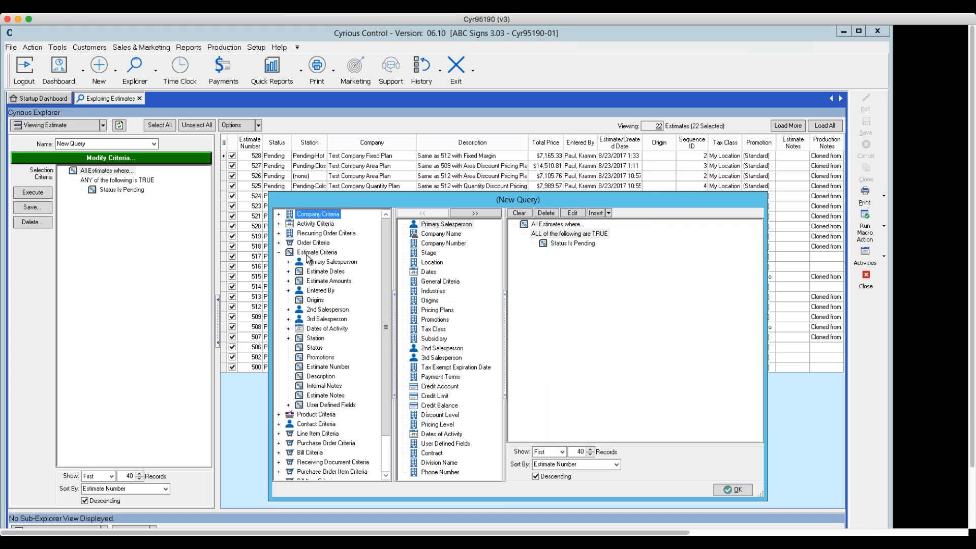
pyautogui.click(288, 271)
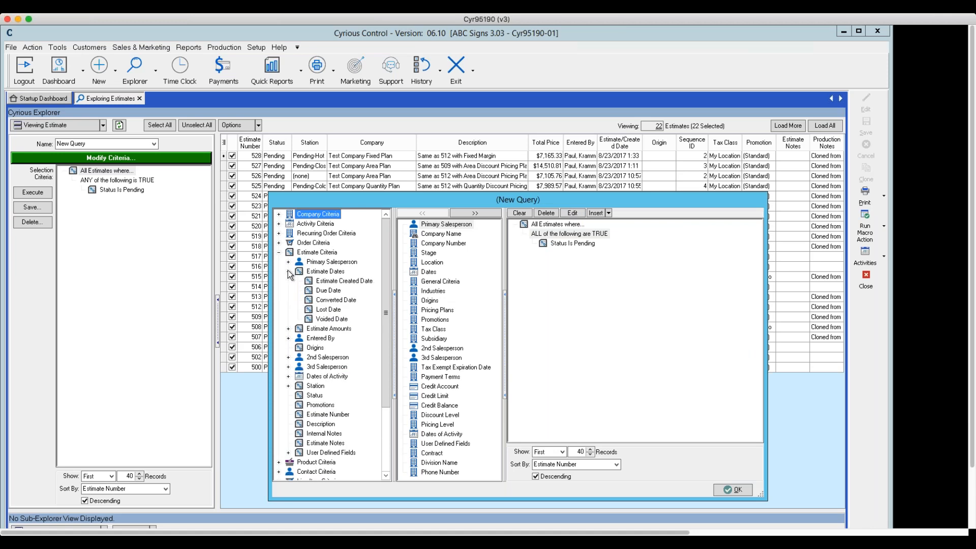
pyautogui.click(325, 283)
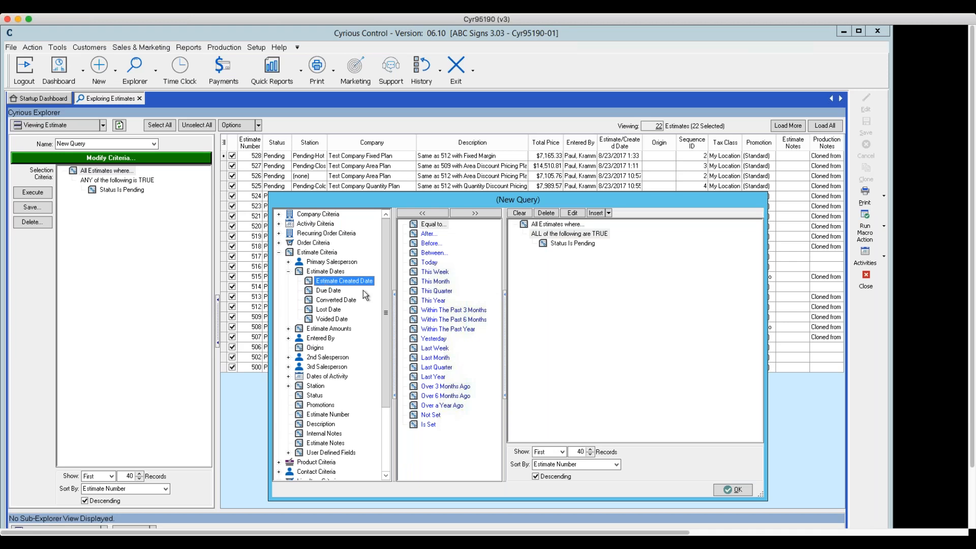
pyautogui.click(433, 245)
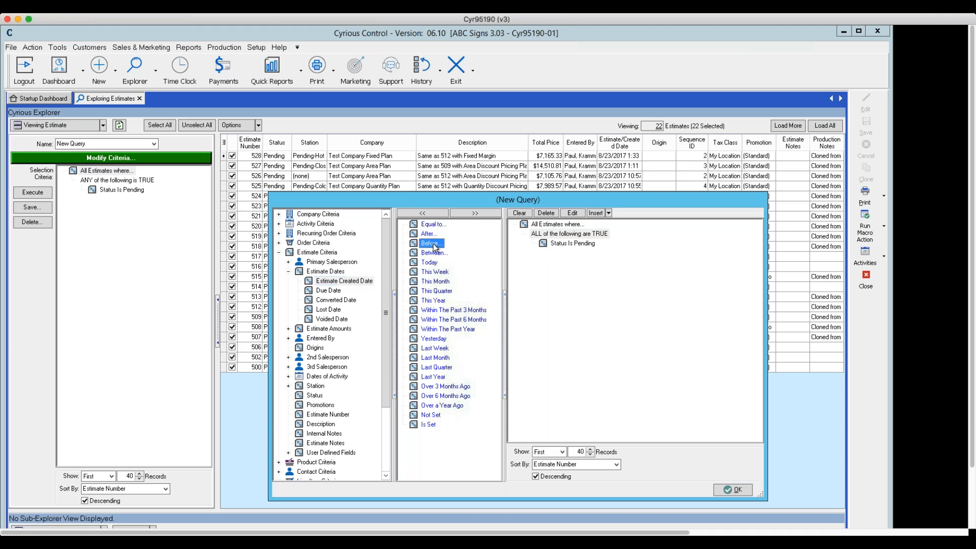
pyautogui.click(472, 212)
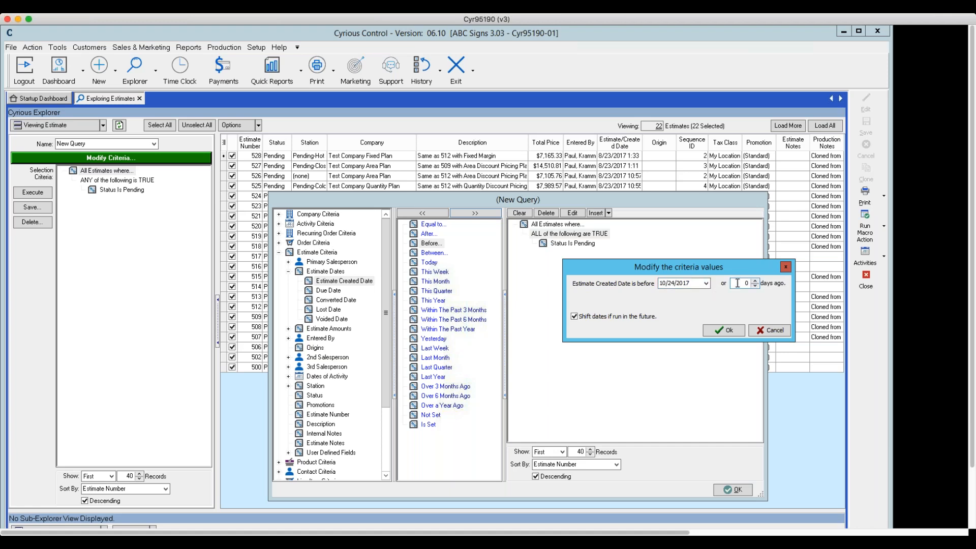
pyautogui.click(707, 283)
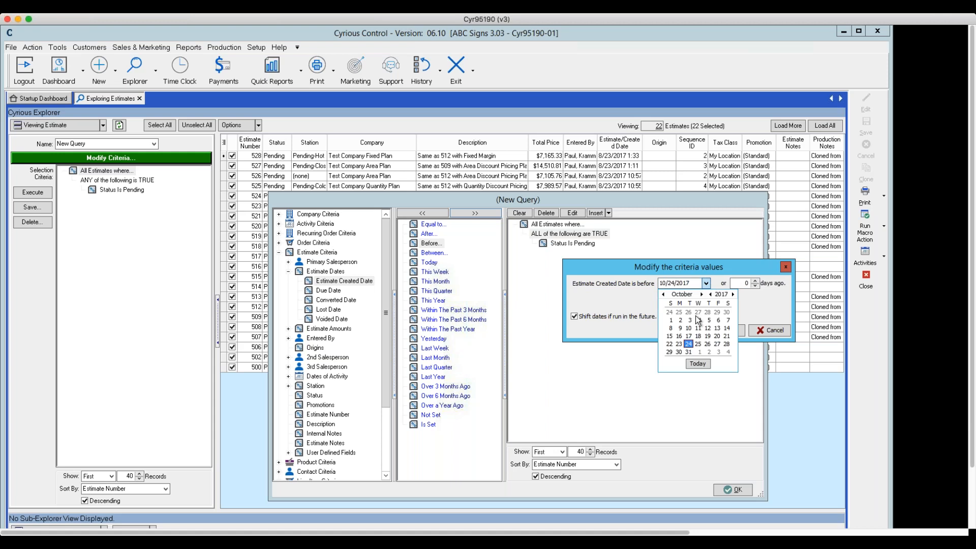
pyautogui.click(680, 337)
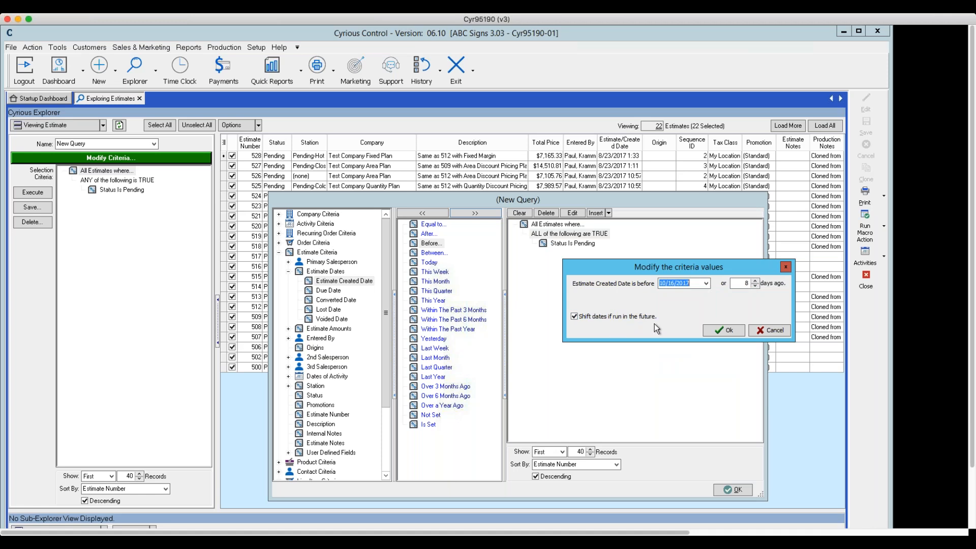
pyautogui.click(722, 333)
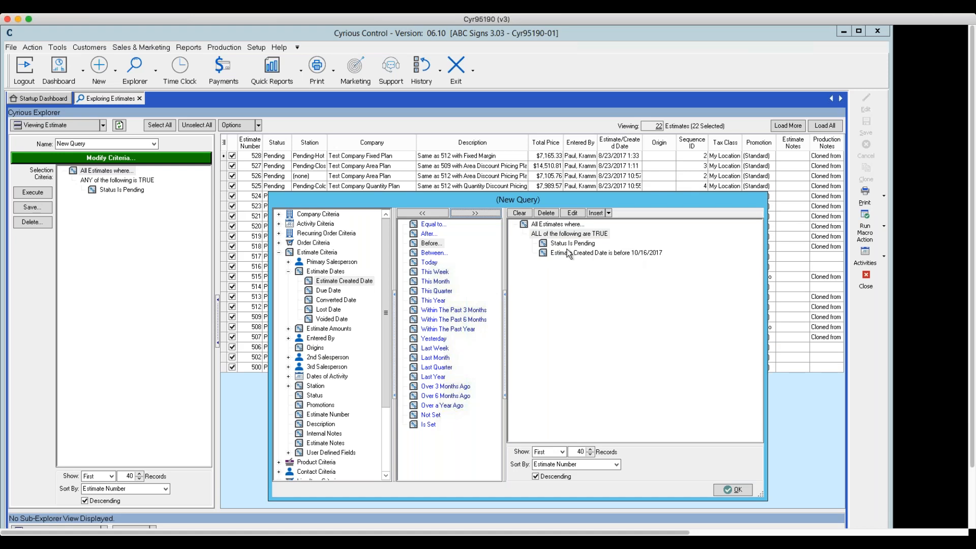
# - Add the condition Estimate Sub-Total(Pre-Tax) is greater than 100.00 to the query's ALL group
pyautogui.click(289, 271)
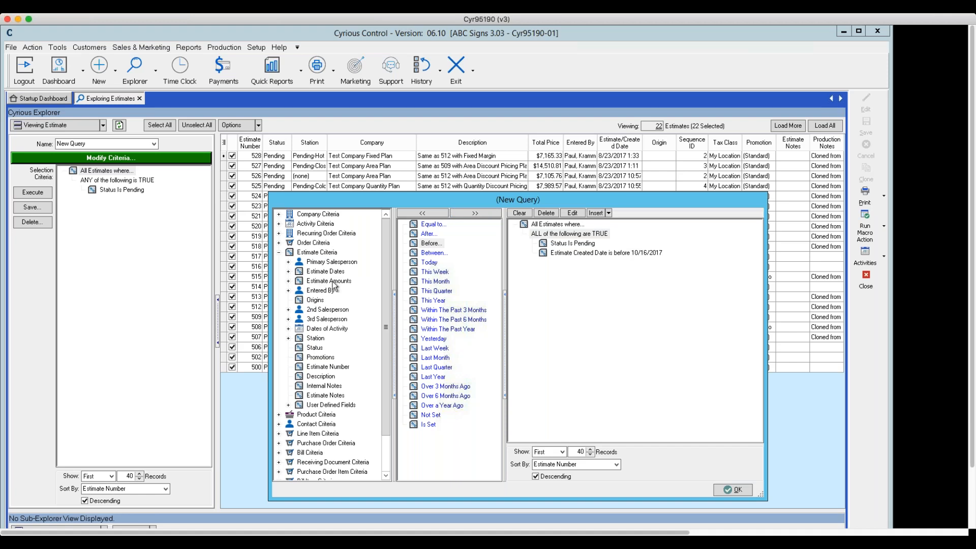
pyautogui.click(289, 282)
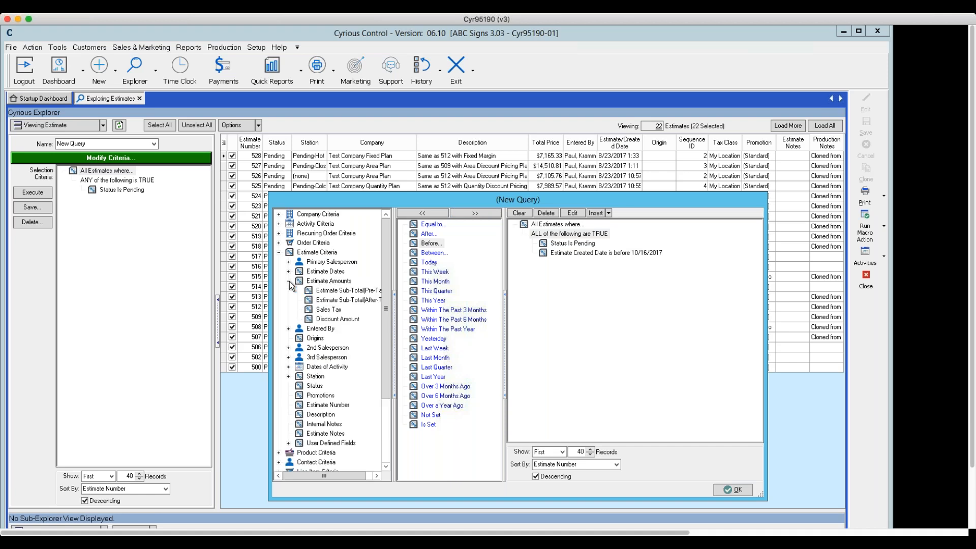
pyautogui.click(326, 293)
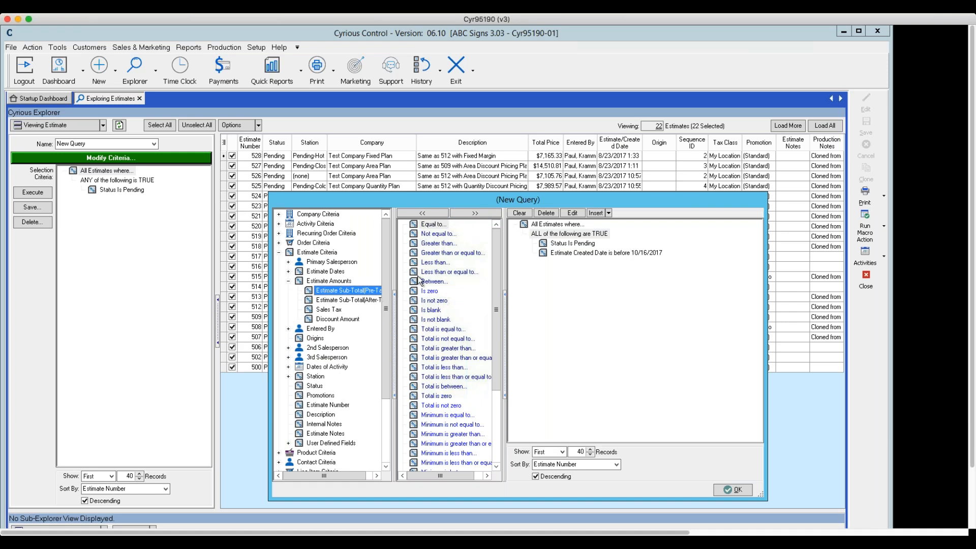
pyautogui.click(435, 244)
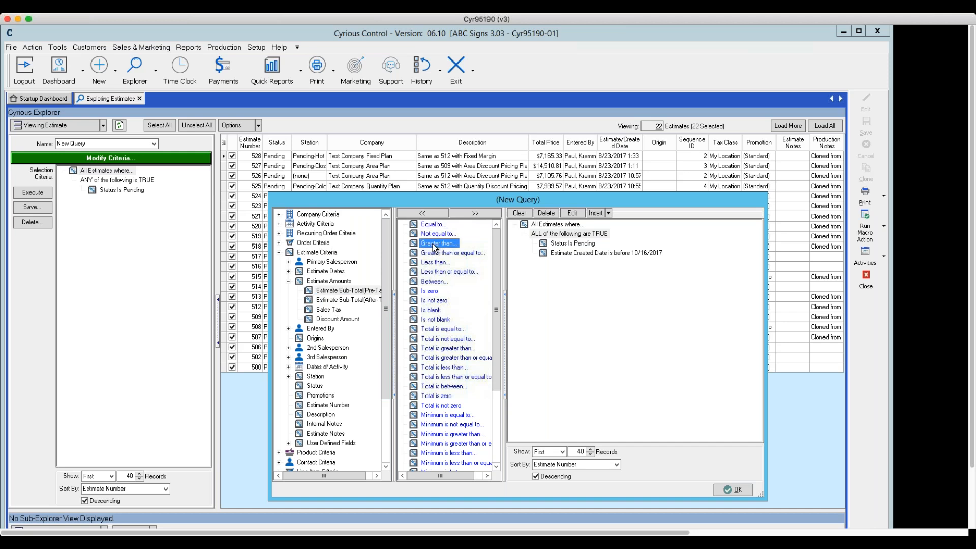
pyautogui.click(475, 214)
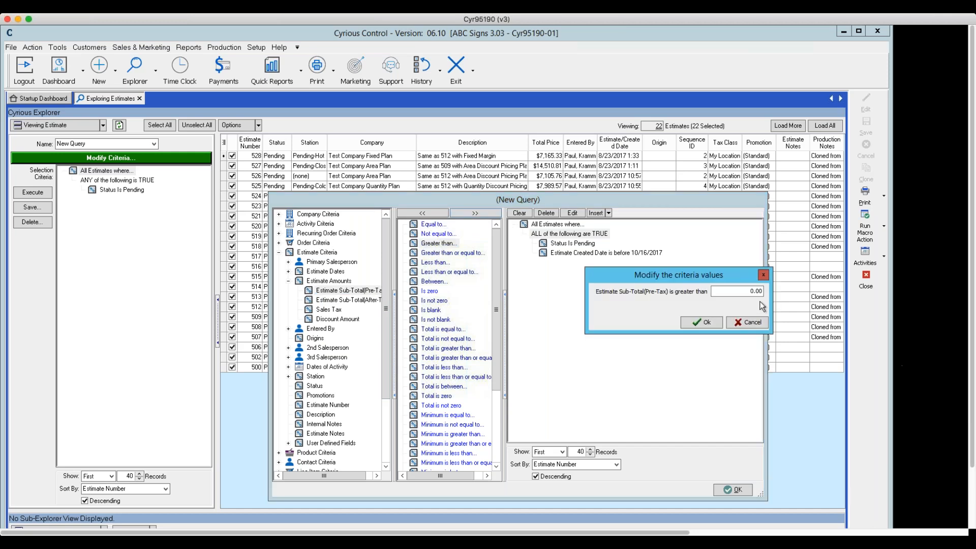
pyautogui.click(750, 292)
pyautogui.write('10')
pyautogui.click(703, 323)
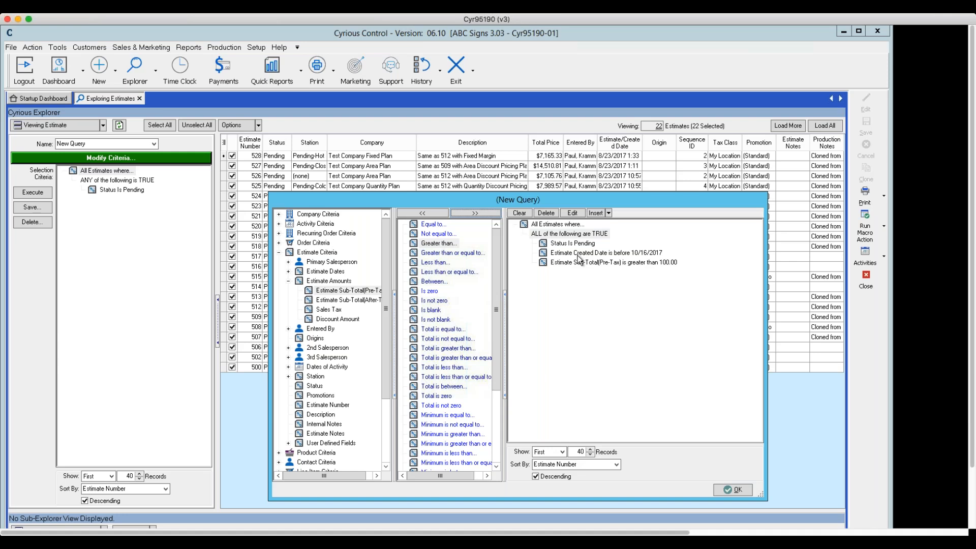
# - Insert a "where NONE are TRUE" group beneath the existing conditions, leaving Estimate Dates expanded and Estimate Amounts collapsed in the available criteria
pyautogui.click(608, 214)
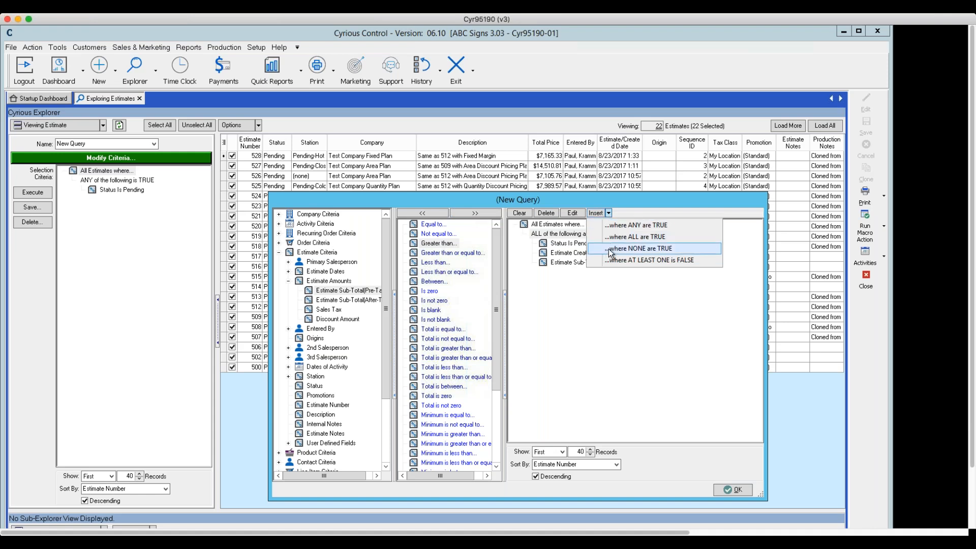
pyautogui.click(609, 249)
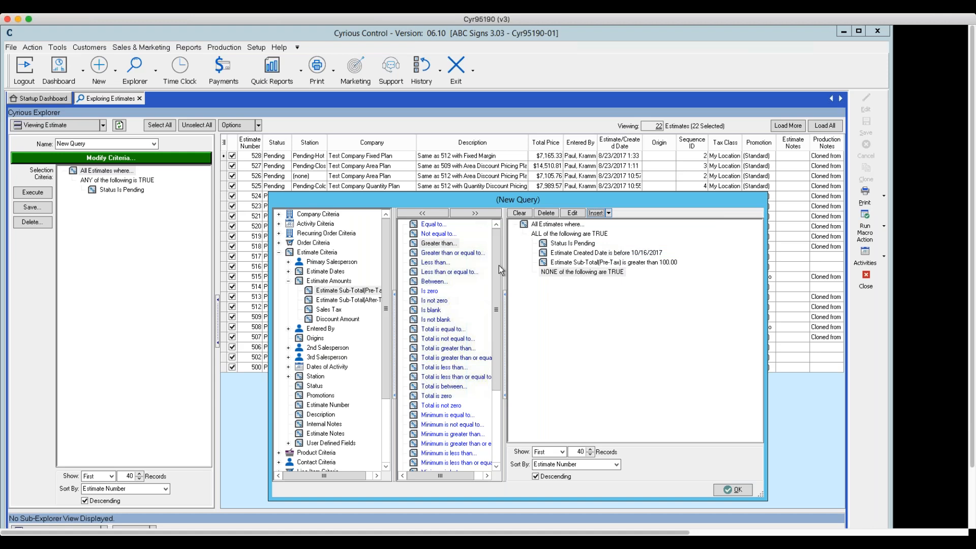
pyautogui.click(288, 271)
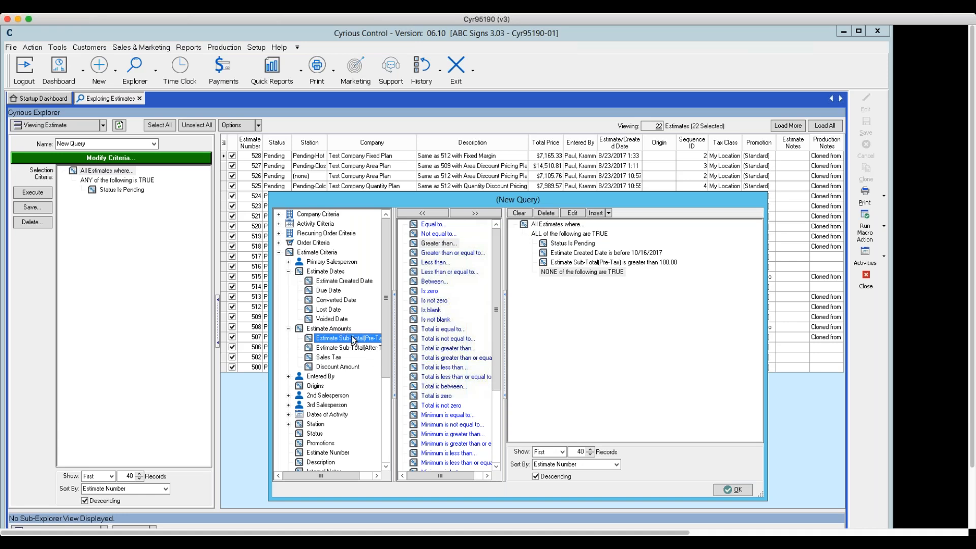
pyautogui.click(288, 328)
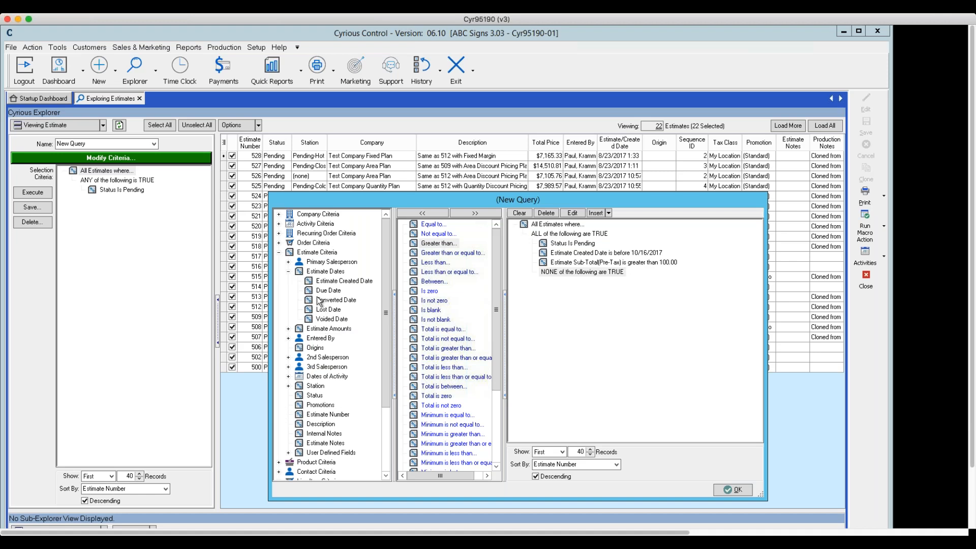
pyautogui.click(289, 271)
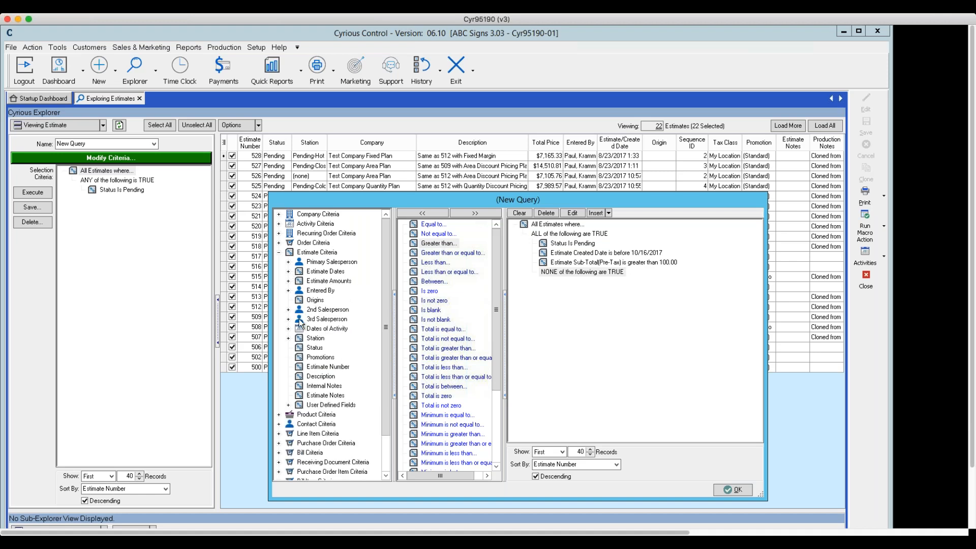
pyautogui.click(289, 273)
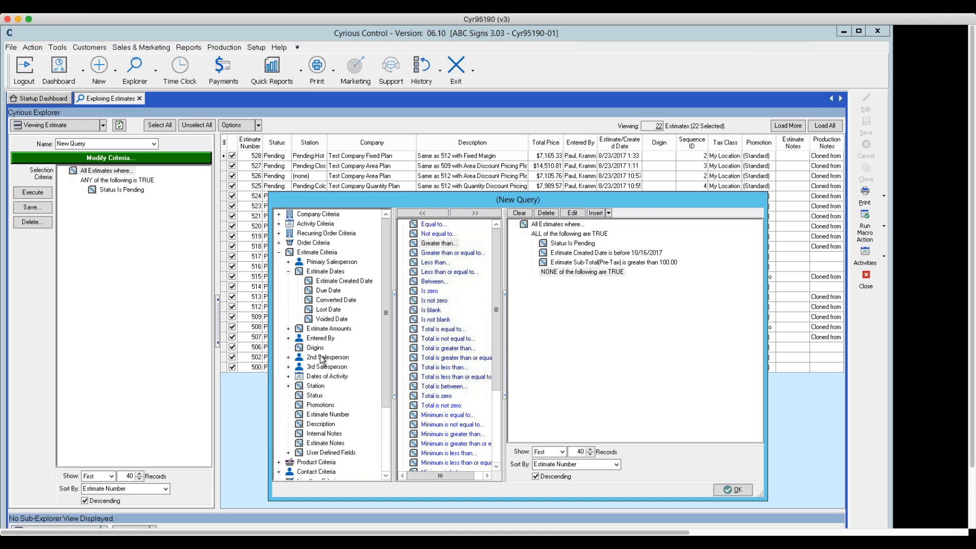
# - Add the Dates of Activity condition Contact Activities is after 10/23/2017 to the NONE group
pyautogui.click(288, 377)
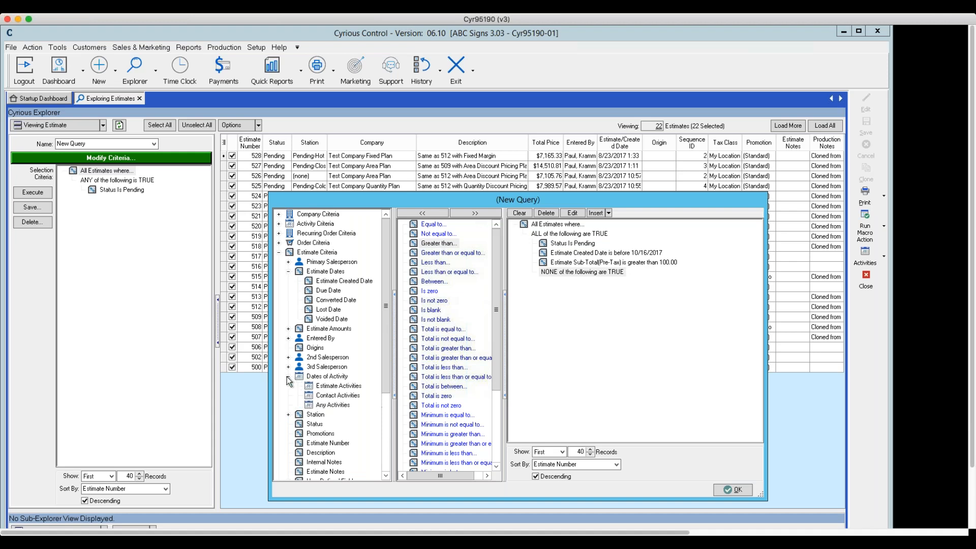
pyautogui.moveTo(387, 354); pyautogui.dragTo(372, 379)
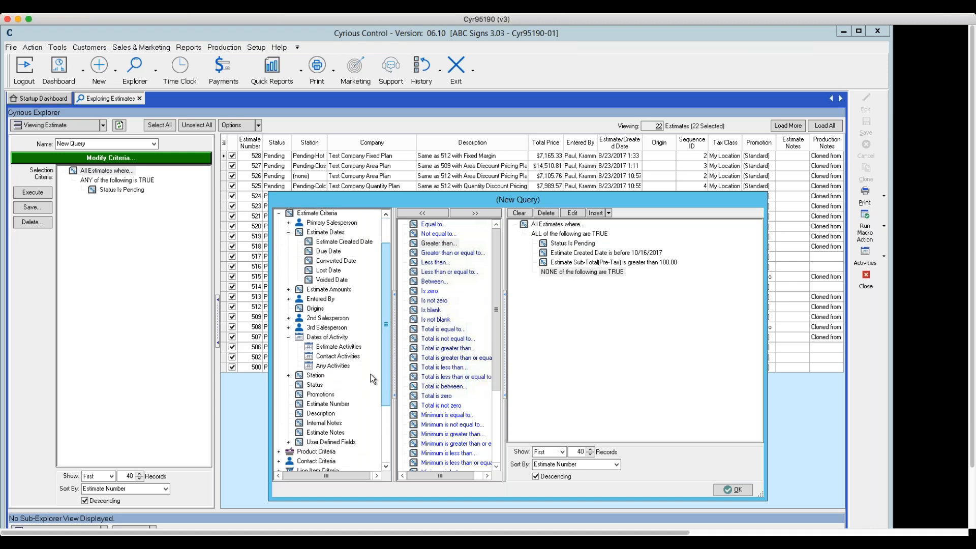
pyautogui.click(326, 358)
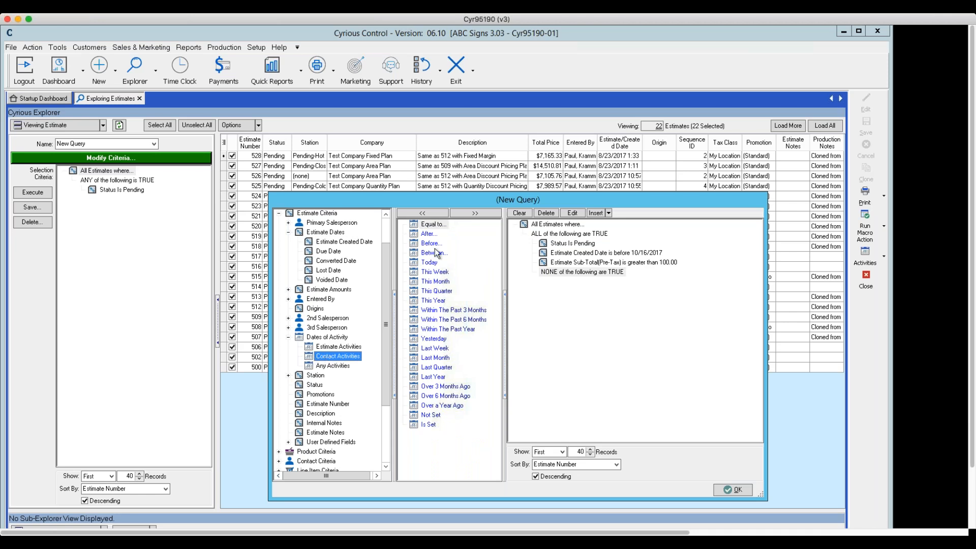
pyautogui.click(427, 234)
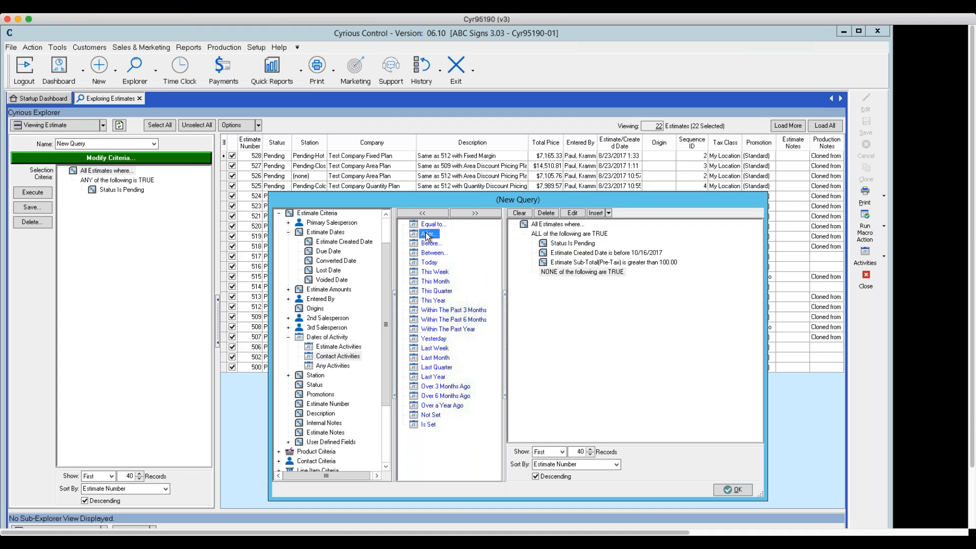
pyautogui.doubleClick(427, 234)
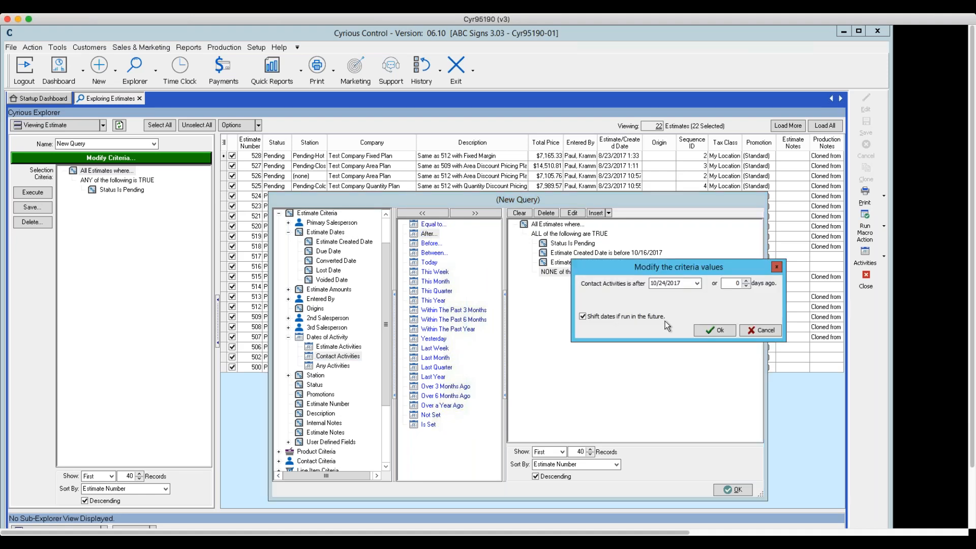
pyautogui.click(697, 284)
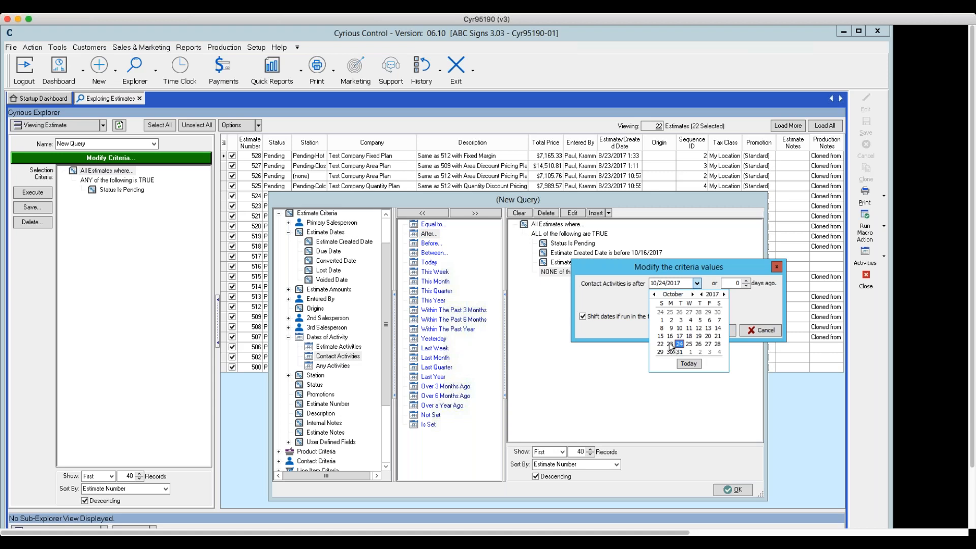
pyautogui.click(670, 344)
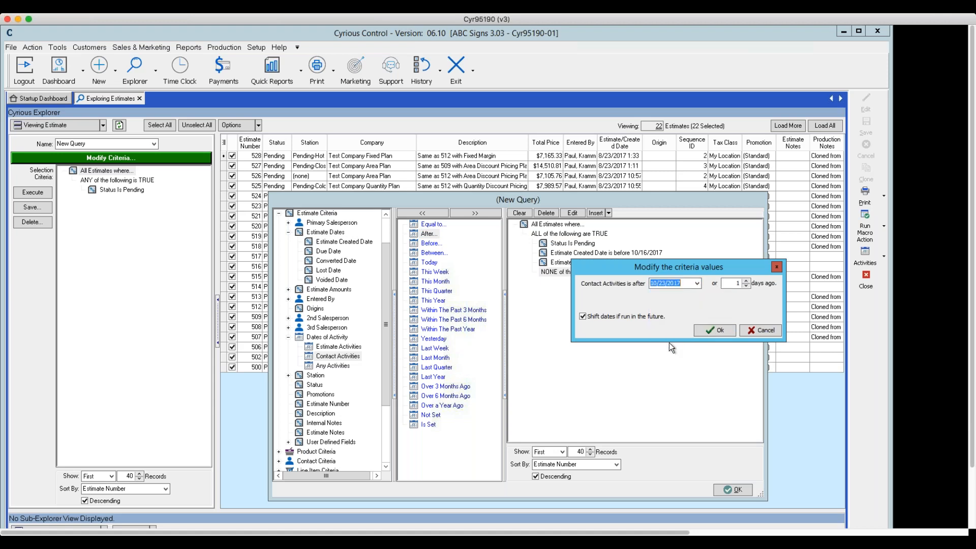
pyautogui.click(714, 331)
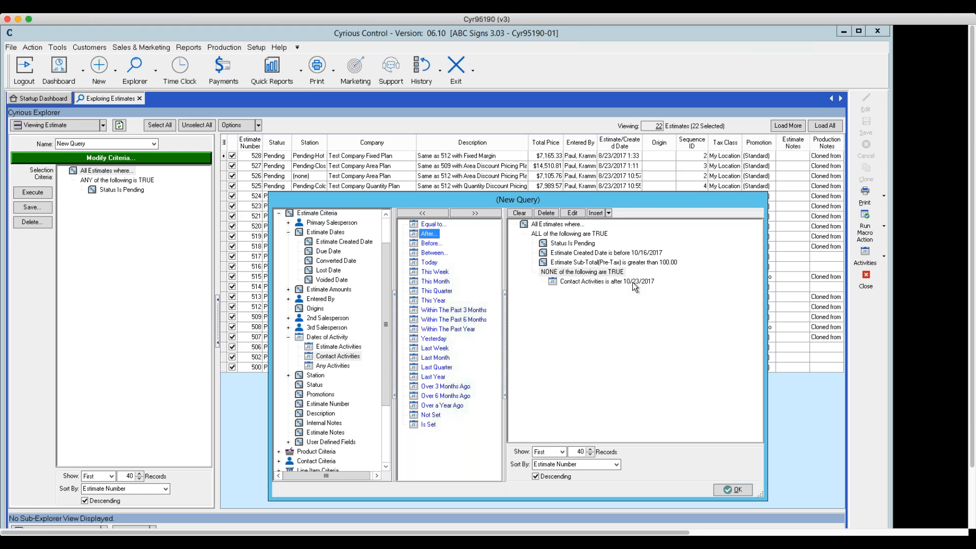
# - Change the Contact Activities condition's date to 10/16/2017 and accept the modified query criteria
pyautogui.click(596, 281)
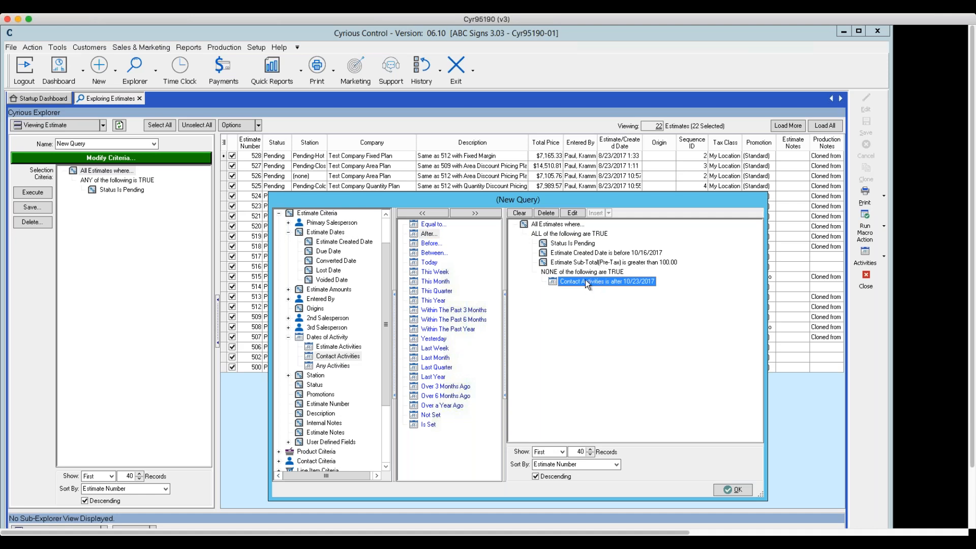
pyautogui.doubleClick(586, 282)
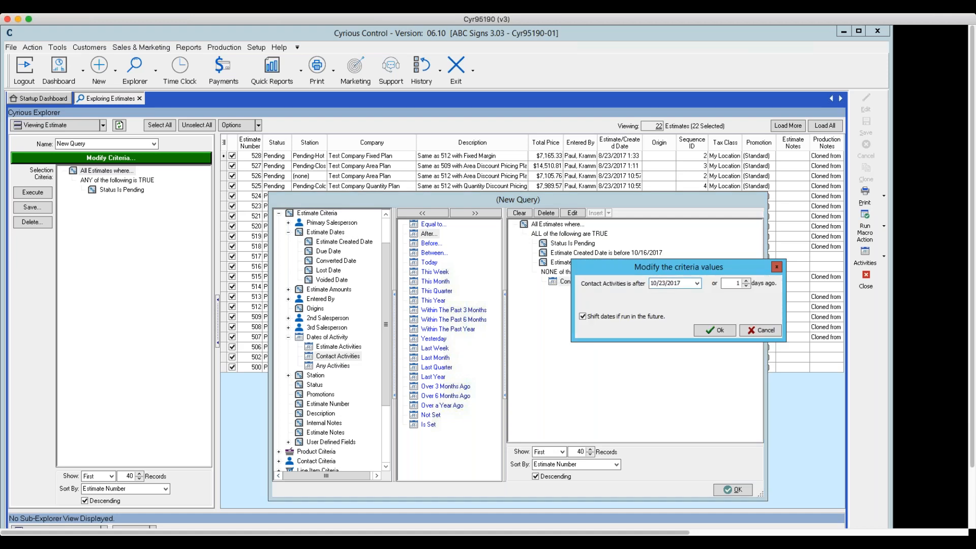
pyautogui.click(697, 283)
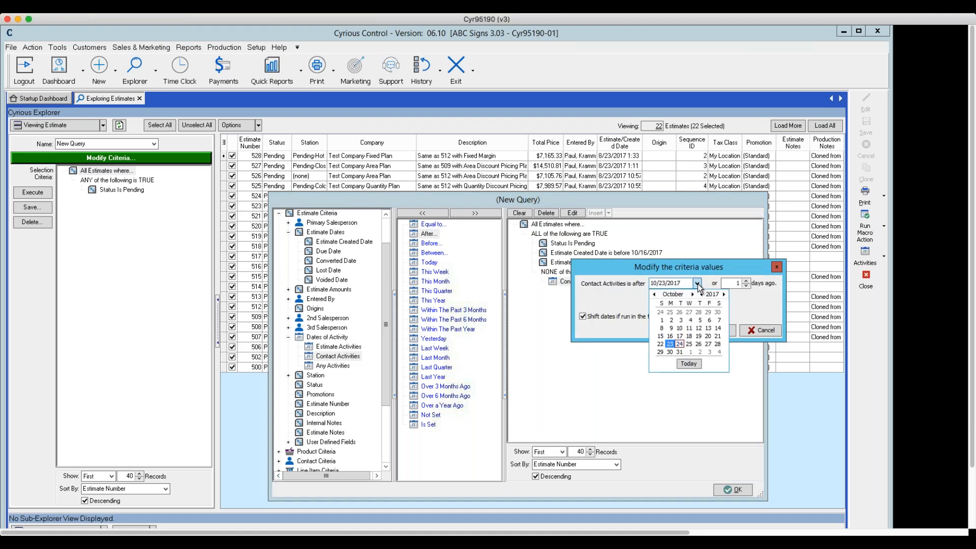
pyautogui.click(671, 336)
pyautogui.click(712, 330)
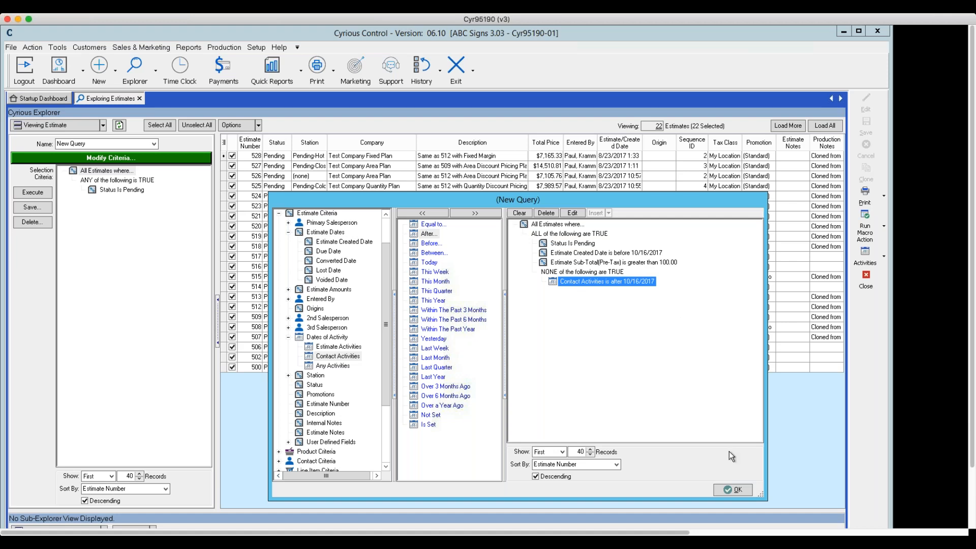
pyautogui.click(719, 491)
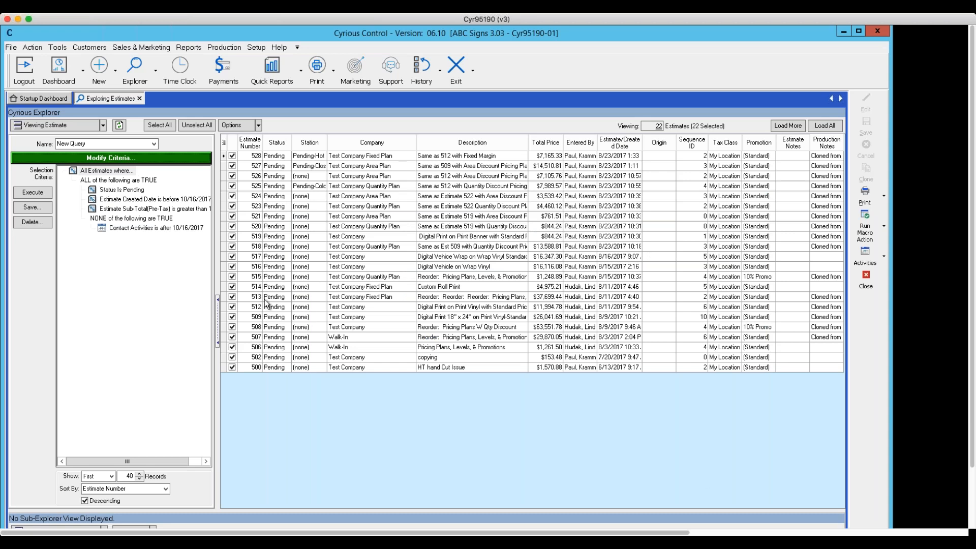
# - Save the query as "Pending follow over $100.00" and execute it
pyautogui.click(30, 208)
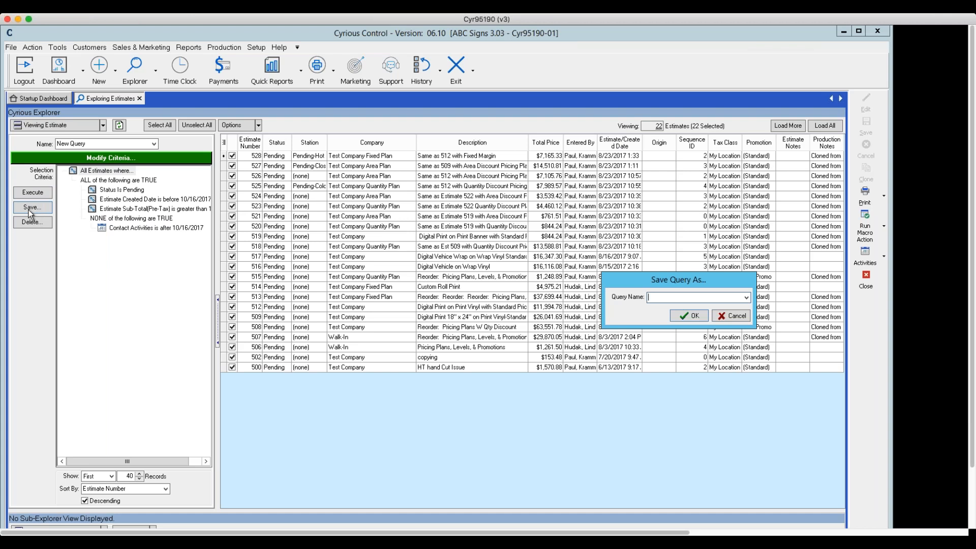
pyautogui.write('Pending')
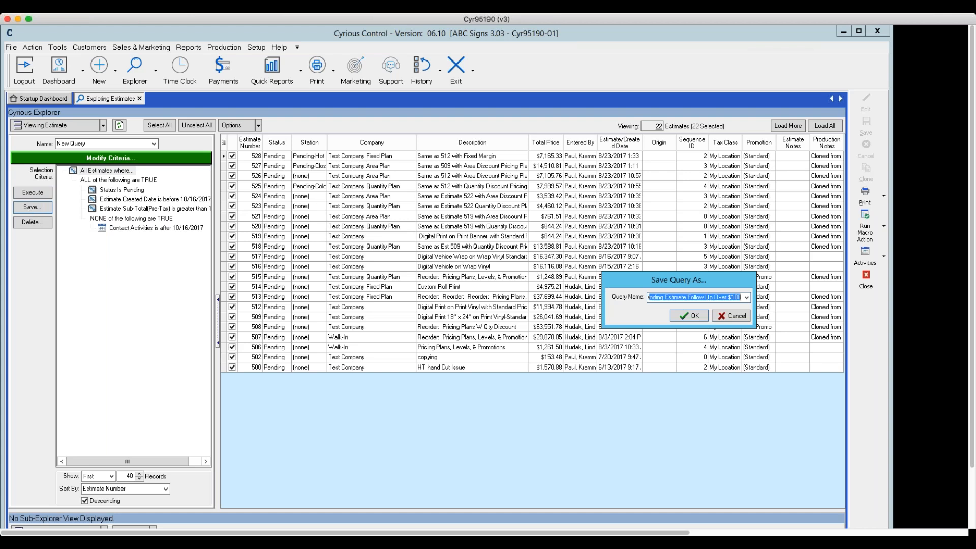
pyautogui.write(' follow ov')
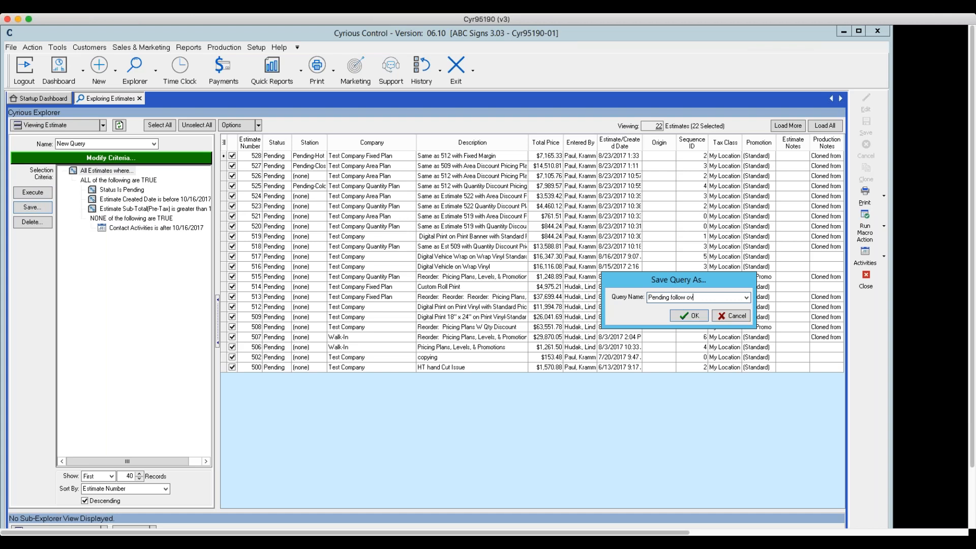
pyautogui.write('er $100.00')
pyautogui.click(690, 316)
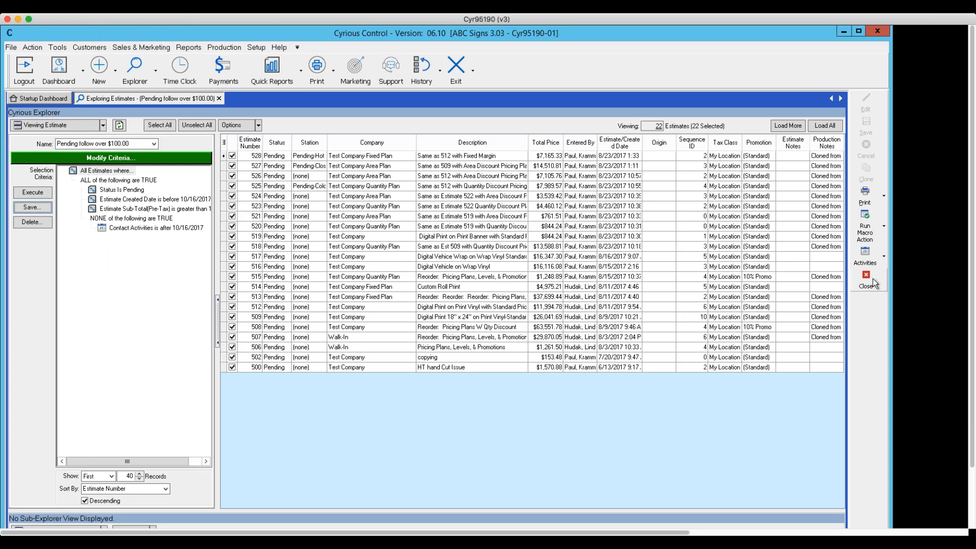
pyautogui.click(37, 195)
# - Close the estimate explorer and select "Pending follow over $100.00" among Marketing Home's estimate queries, widening the query list to show full names
pyautogui.click(867, 281)
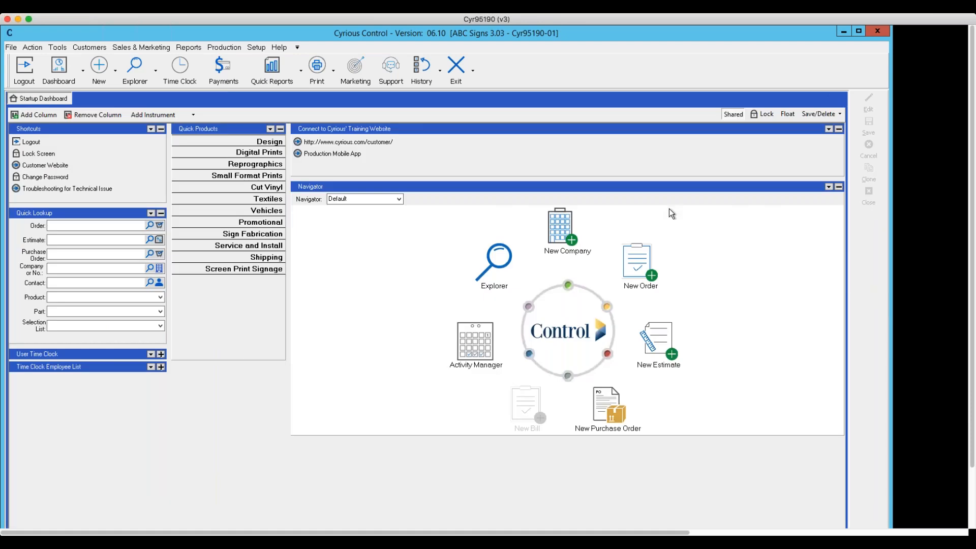
pyautogui.click(143, 47)
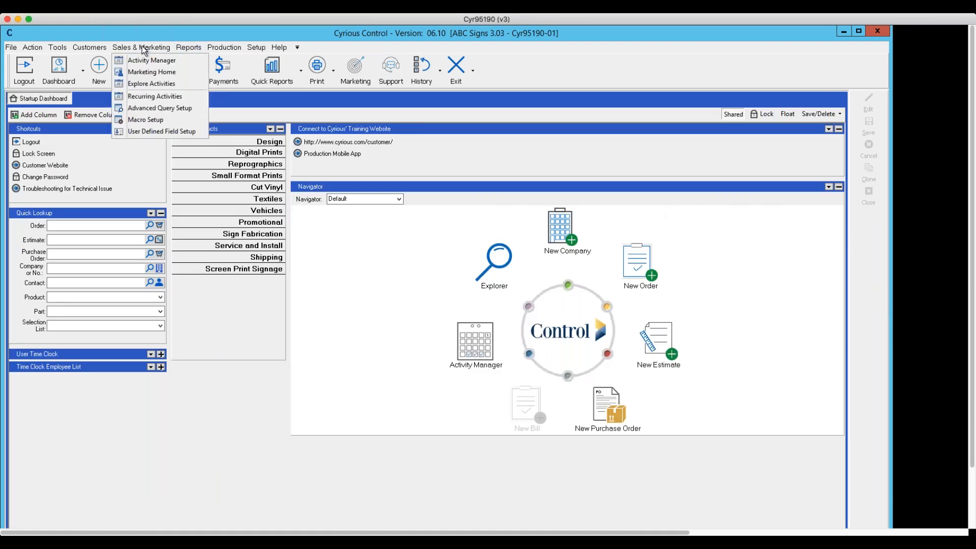
pyautogui.click(148, 73)
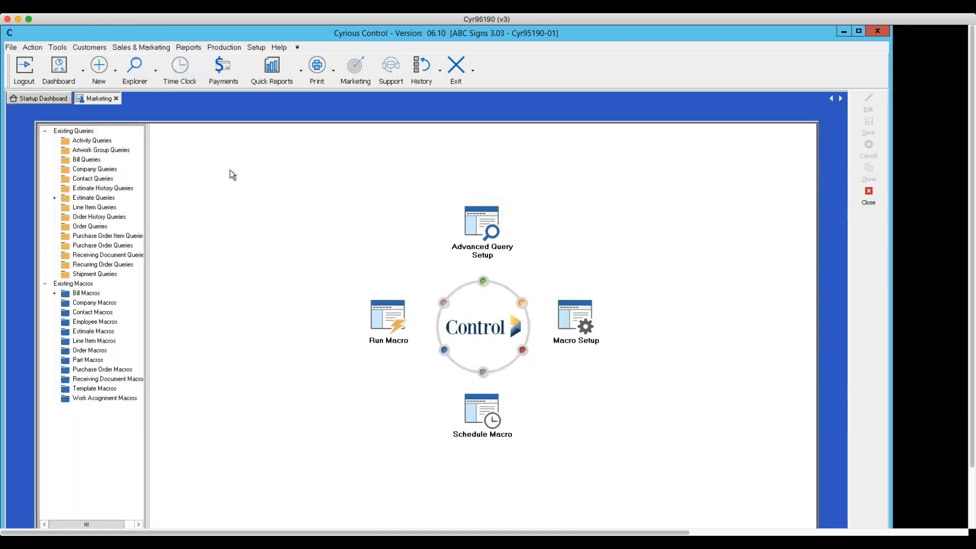
pyautogui.click(54, 198)
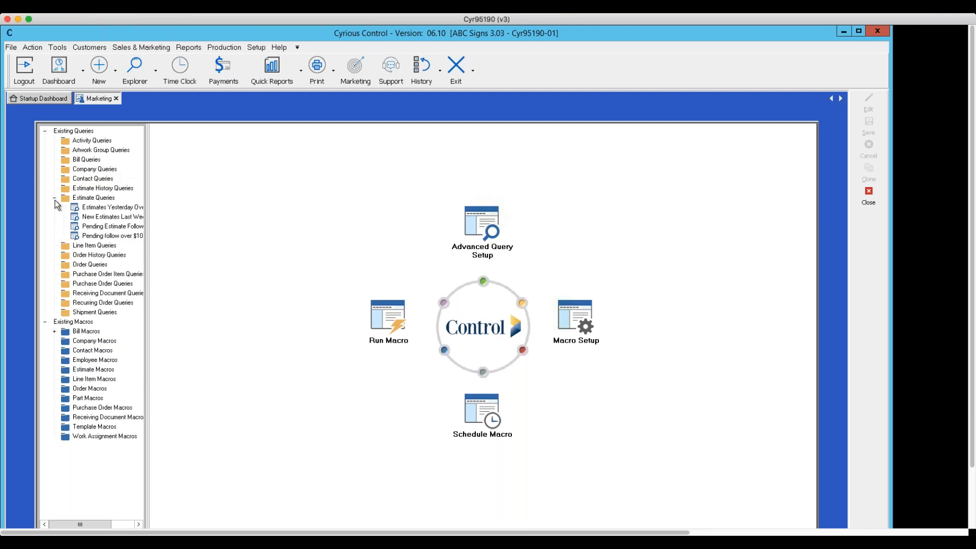
pyautogui.moveTo(147, 193); pyautogui.dragTo(231, 226)
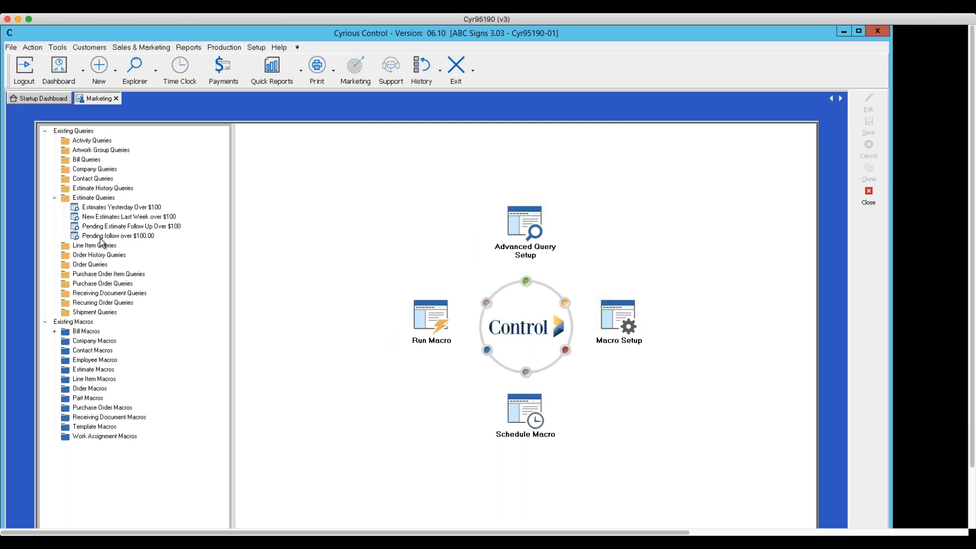
pyautogui.click(123, 237)
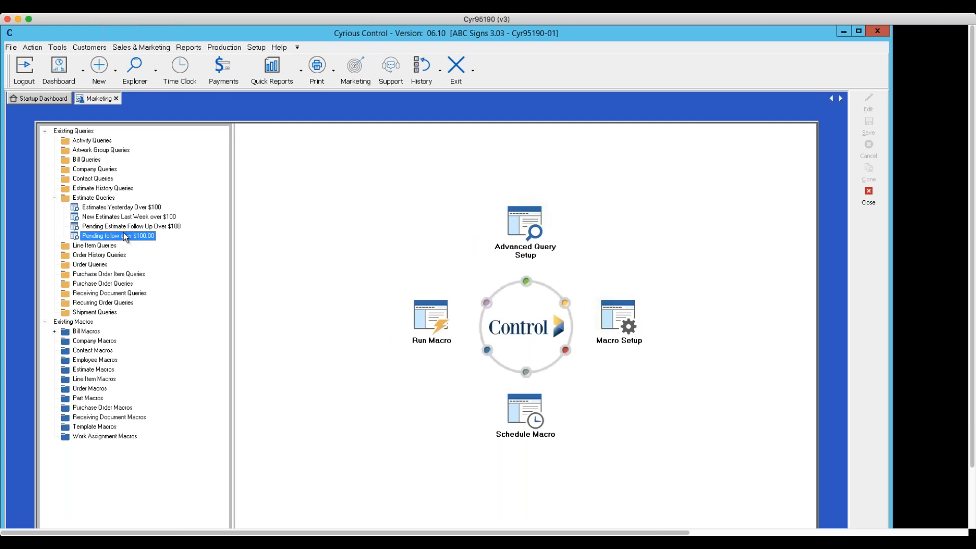
# - Open the saved query "Pending follow over $100.00", execute it, and close both the estimate explorer and Marketing Home
pyautogui.doubleClick(124, 236)
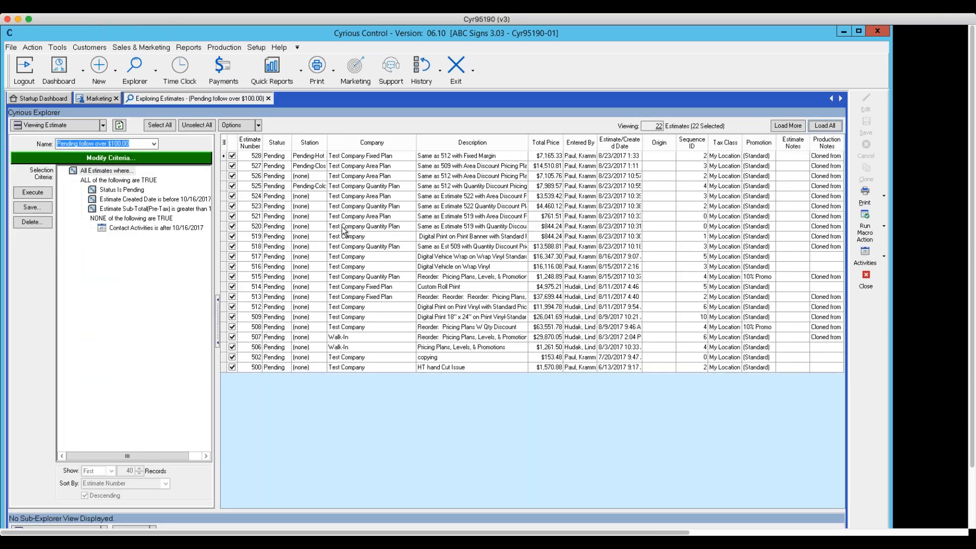
pyautogui.click(33, 192)
pyautogui.click(864, 285)
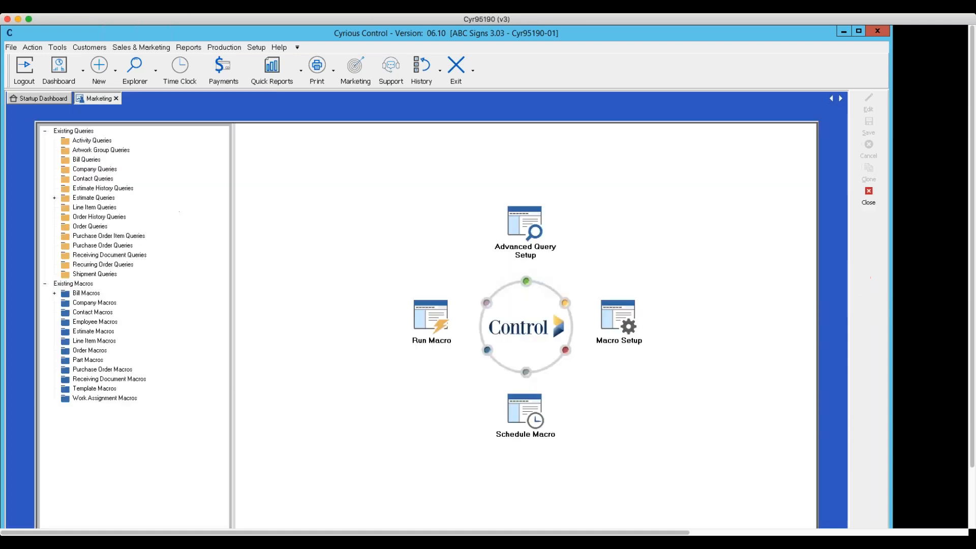
pyautogui.click(866, 197)
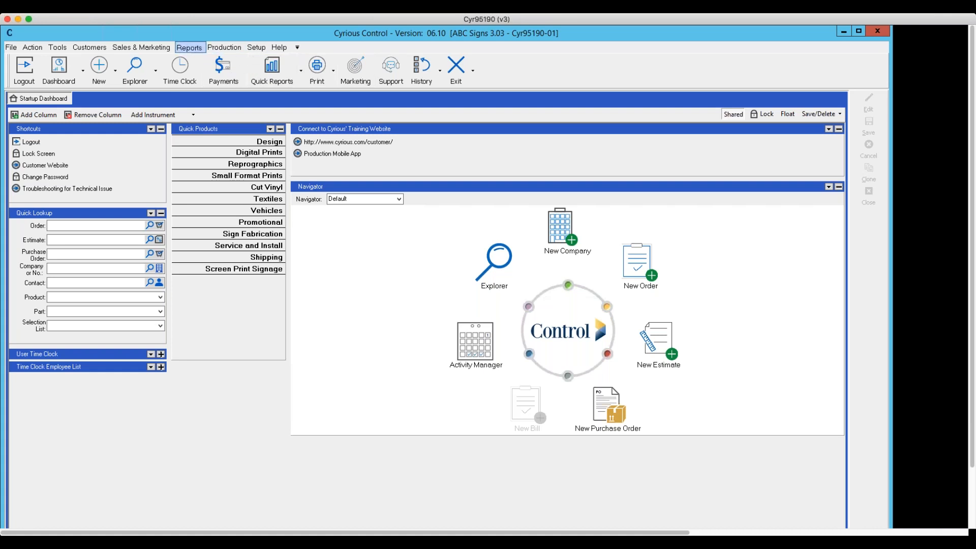
# - Browse the available report categories, including Customers & Receivables and the Sales analysis reports by category and by salesperson
pyautogui.click(189, 47)
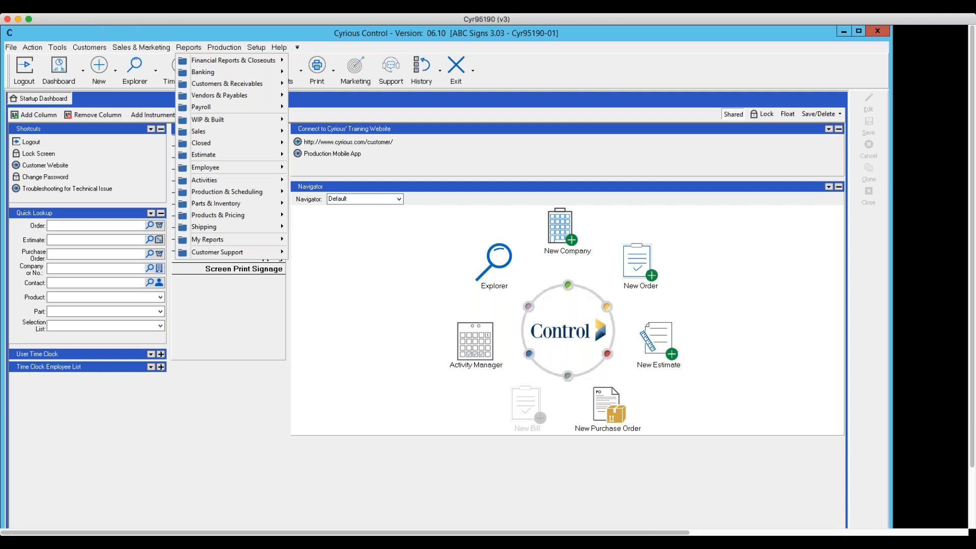
pyautogui.moveTo(214, 89)
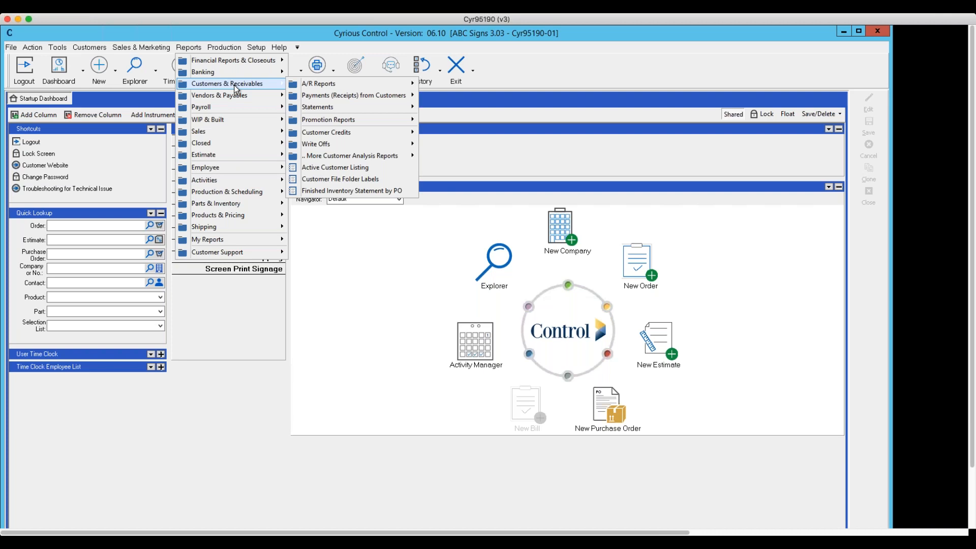
pyautogui.moveTo(205, 132)
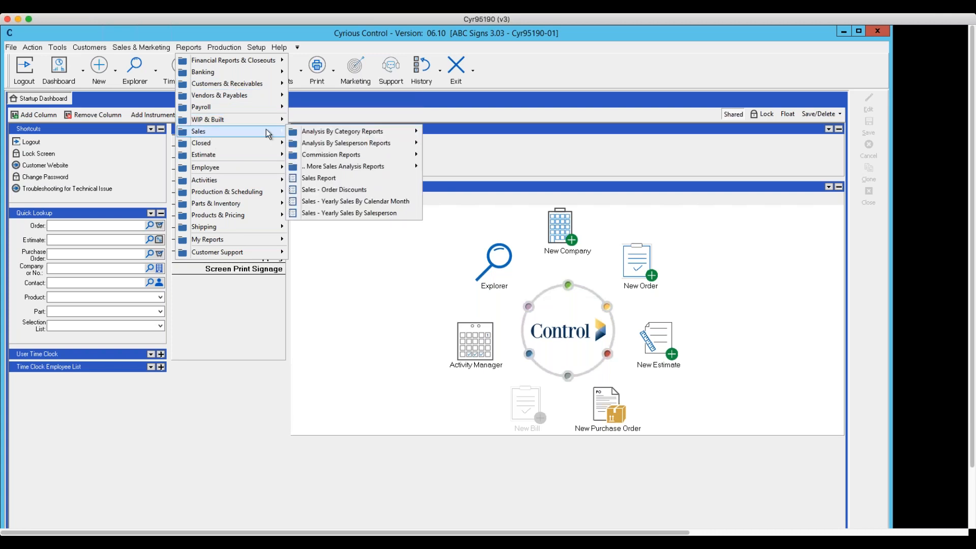
pyautogui.moveTo(306, 134)
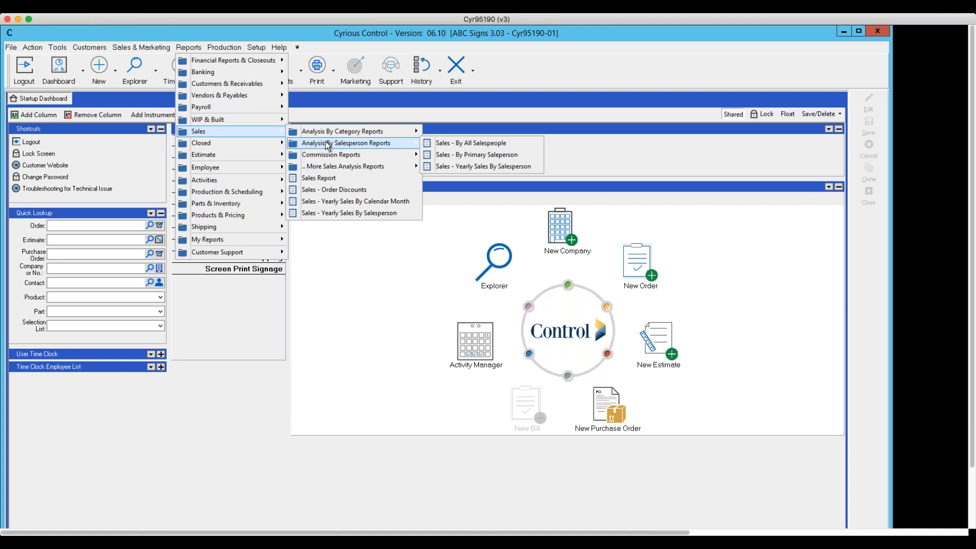
pyautogui.click(395, 296)
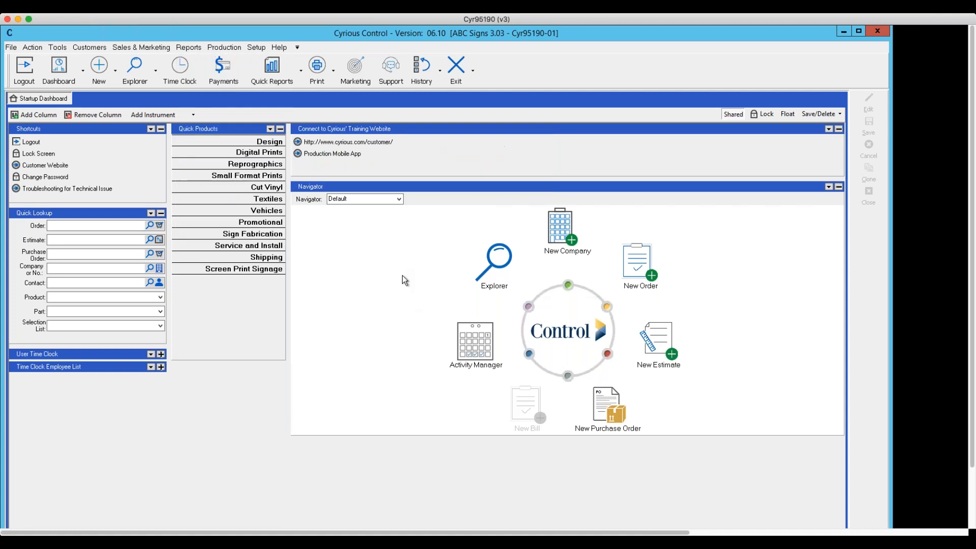
# - Open the criteria for the Sales - By Customer (Volume) report and examine its Customer filter details
pyautogui.click(189, 47)
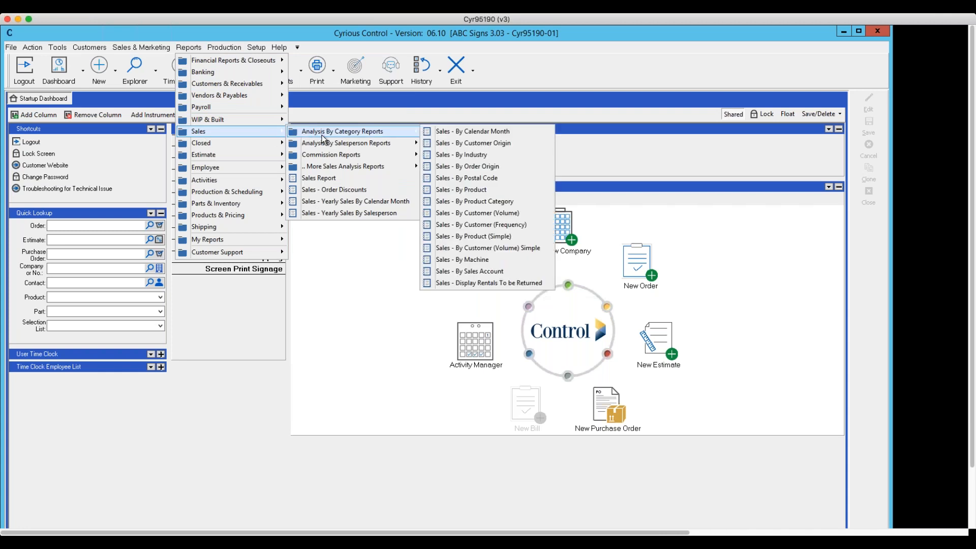
pyautogui.click(456, 214)
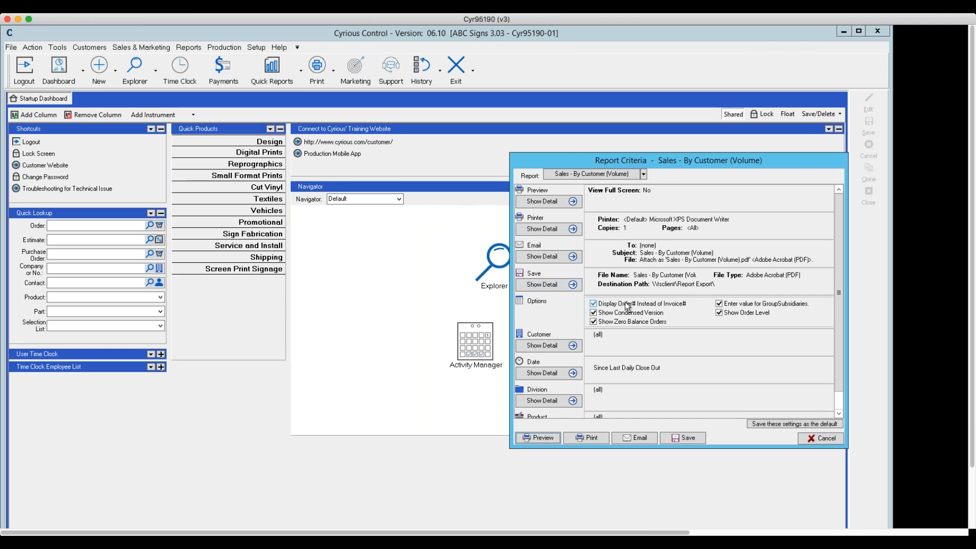
pyautogui.click(573, 346)
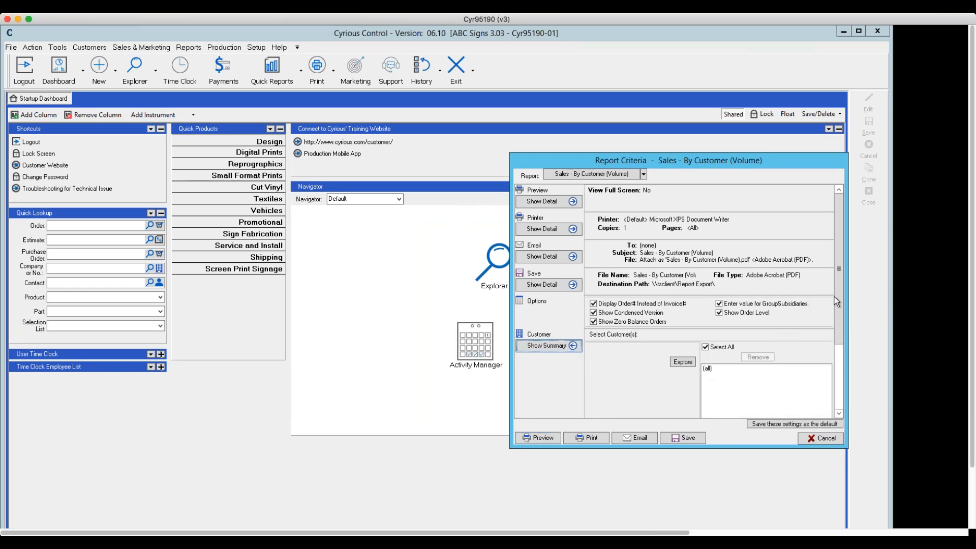
pyautogui.moveTo(840, 296); pyautogui.dragTo(848, 348)
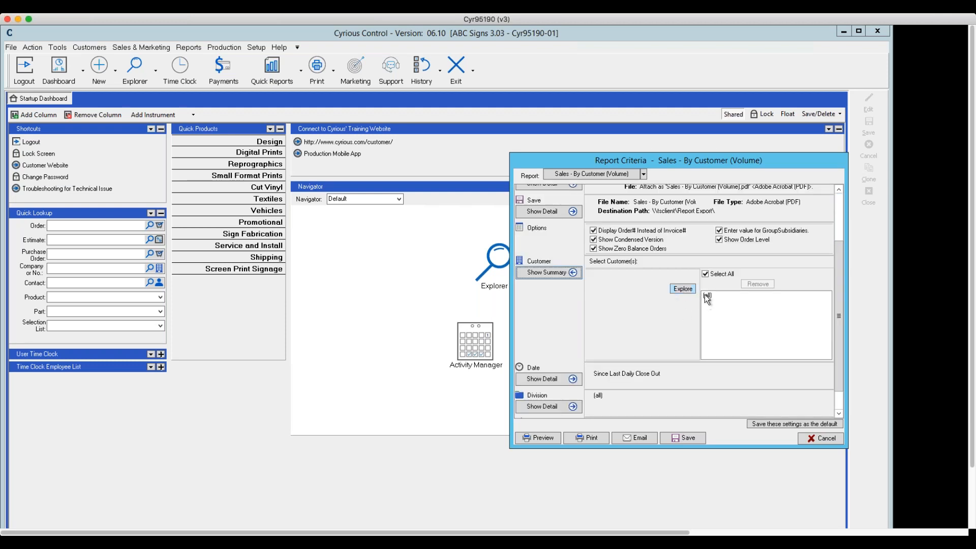
pyautogui.click(542, 274)
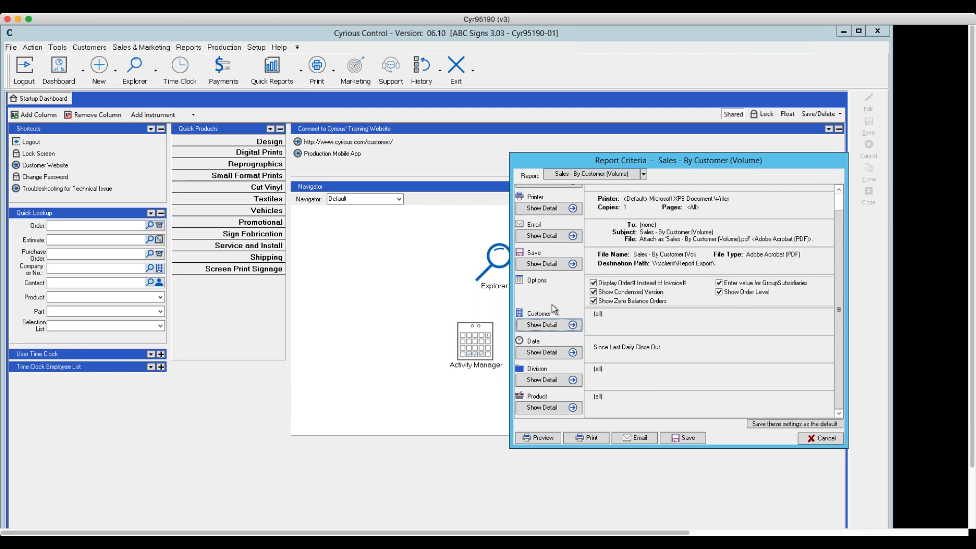
# - Examine the Date, Division and Product filter details of the customer volume report and cancel its criteria
pyautogui.click(581, 354)
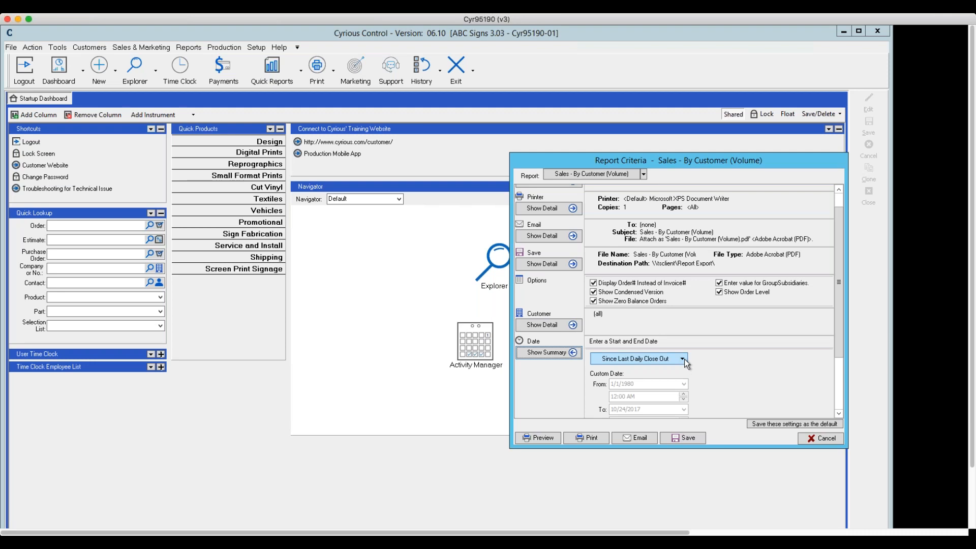
pyautogui.click(573, 353)
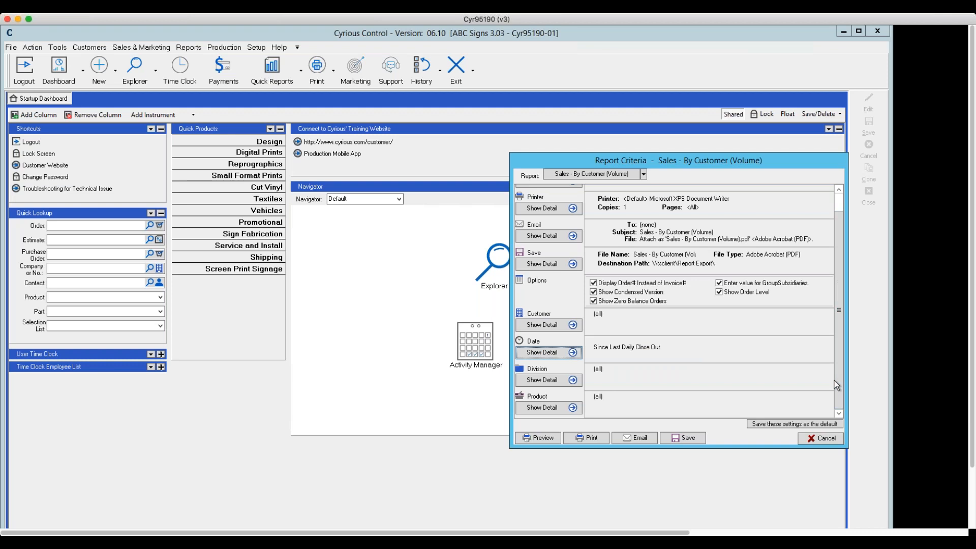
pyautogui.click(573, 380)
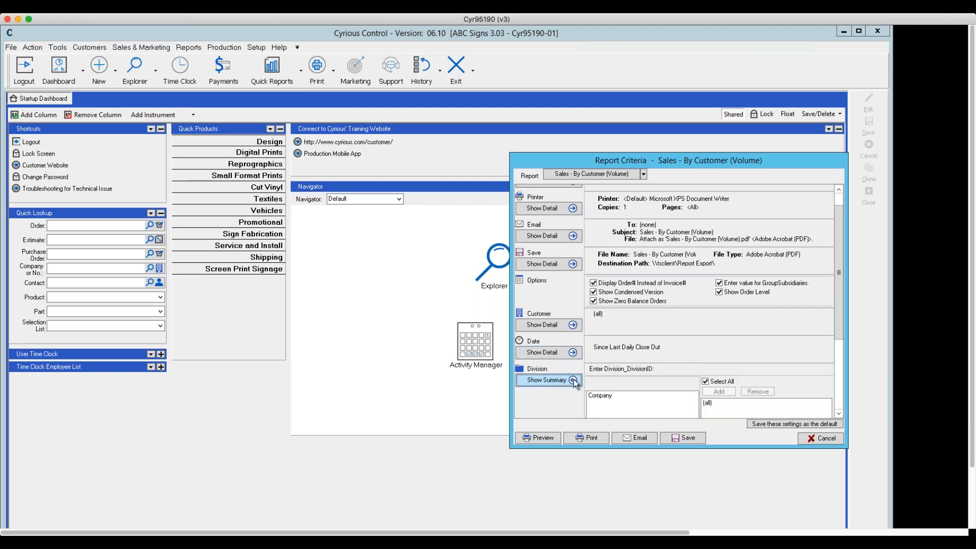
pyautogui.click(573, 381)
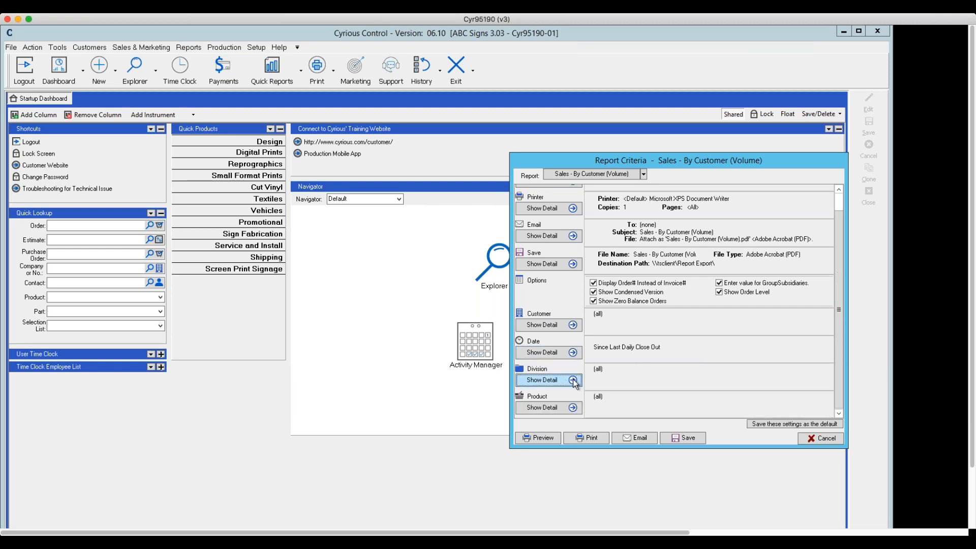
pyautogui.click(573, 408)
pyautogui.click(573, 409)
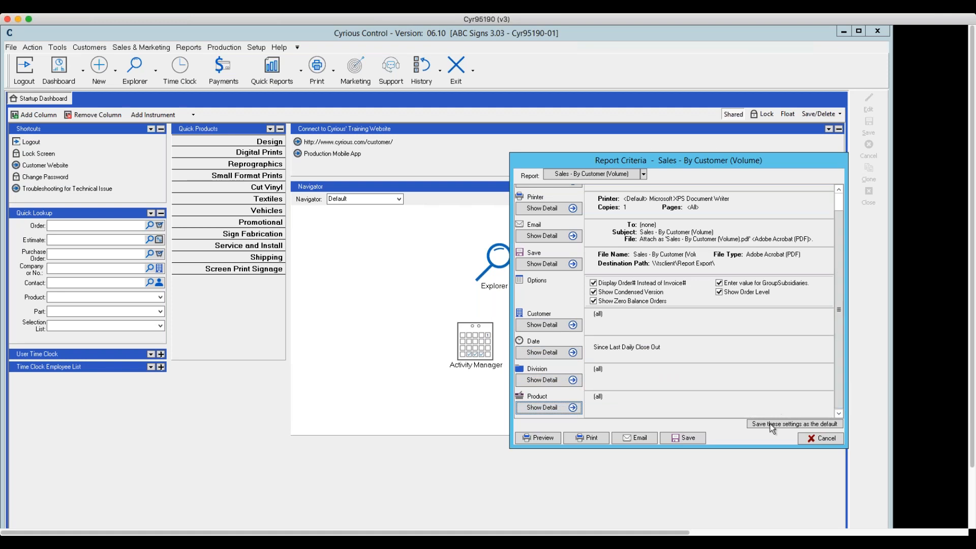
pyautogui.click(811, 437)
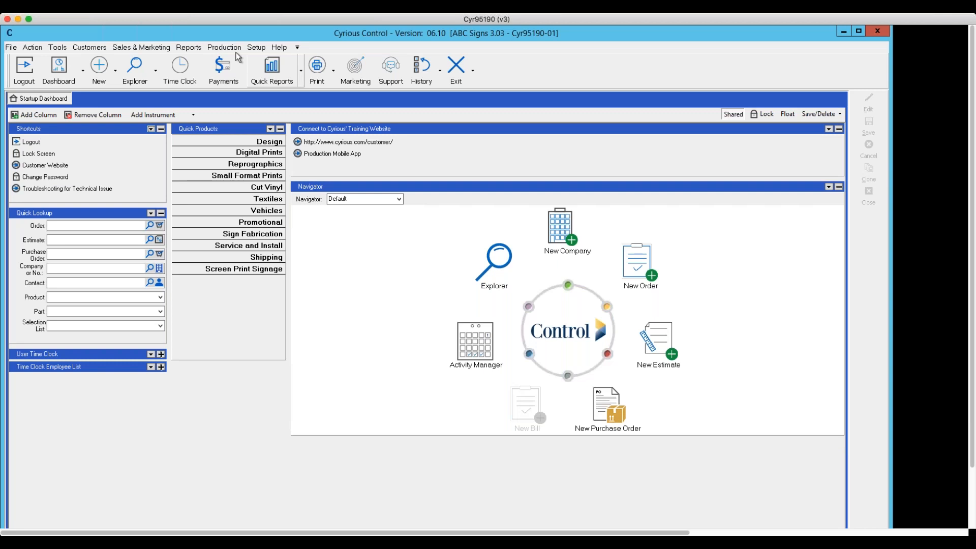
# - Open the criteria for the Sales - By Primary Saleperson report and review its Customer and Salesperson filter details
pyautogui.click(189, 48)
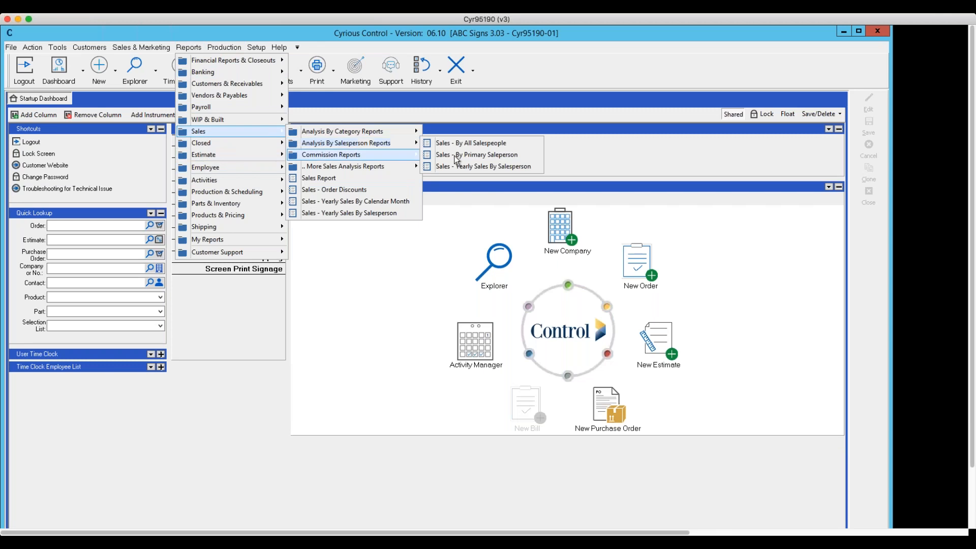
pyautogui.click(456, 159)
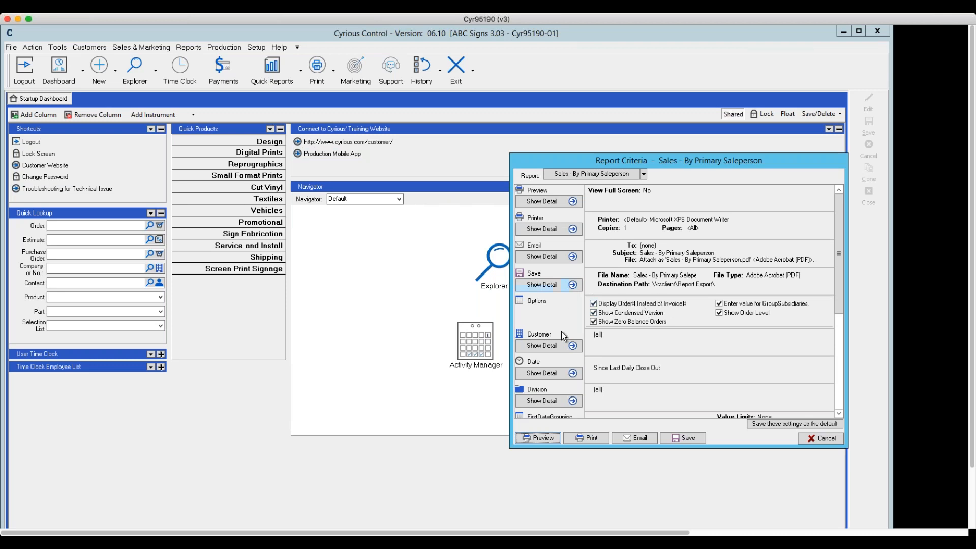
pyautogui.click(573, 347)
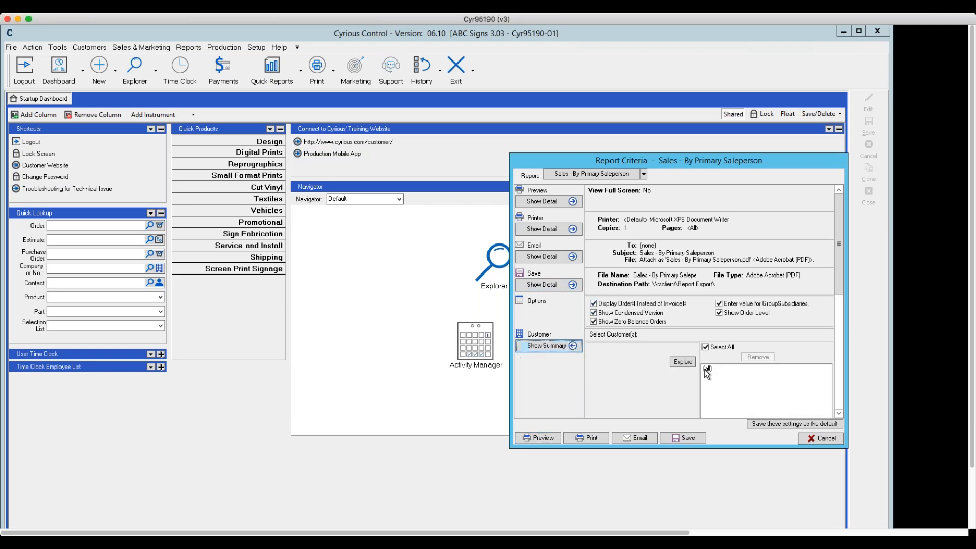
pyautogui.click(573, 345)
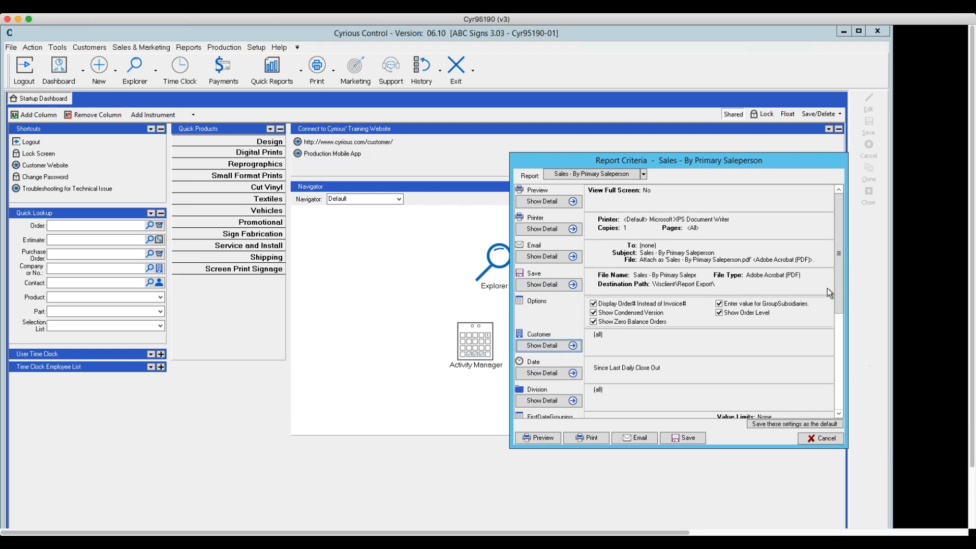
pyautogui.moveTo(840, 289); pyautogui.dragTo(837, 390)
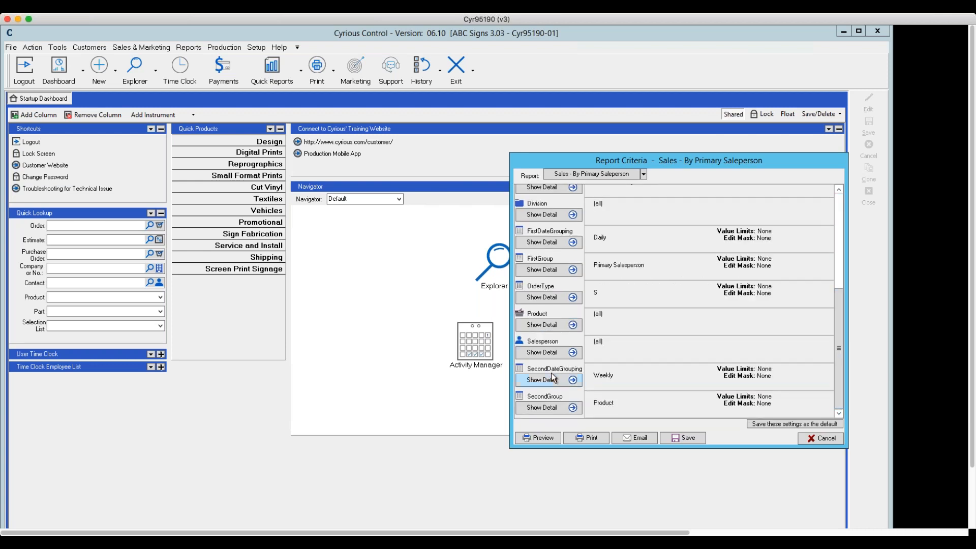
pyautogui.click(573, 354)
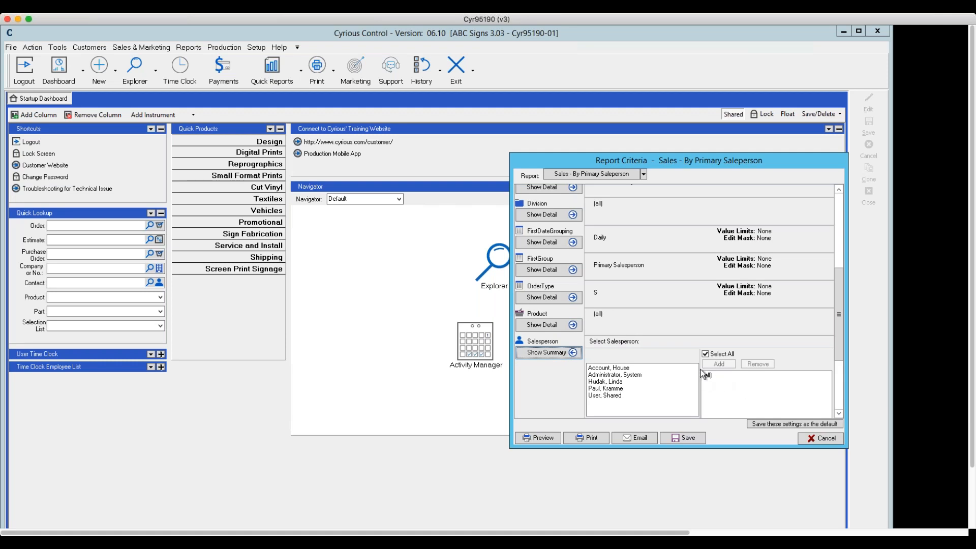
pyautogui.click(573, 353)
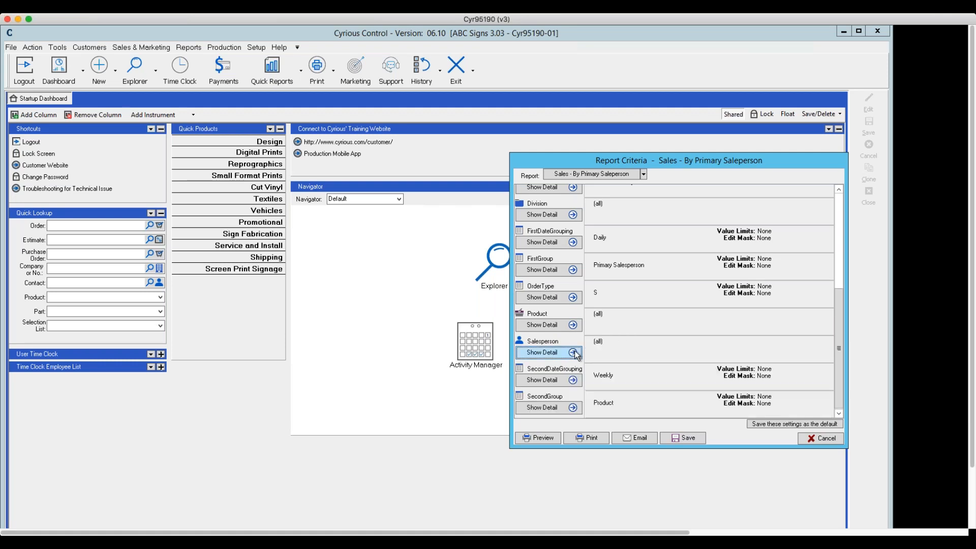
# - Review the SecondDateGrouping choices and set the report's FirstDateGrouping to Monthly
pyautogui.click(573, 380)
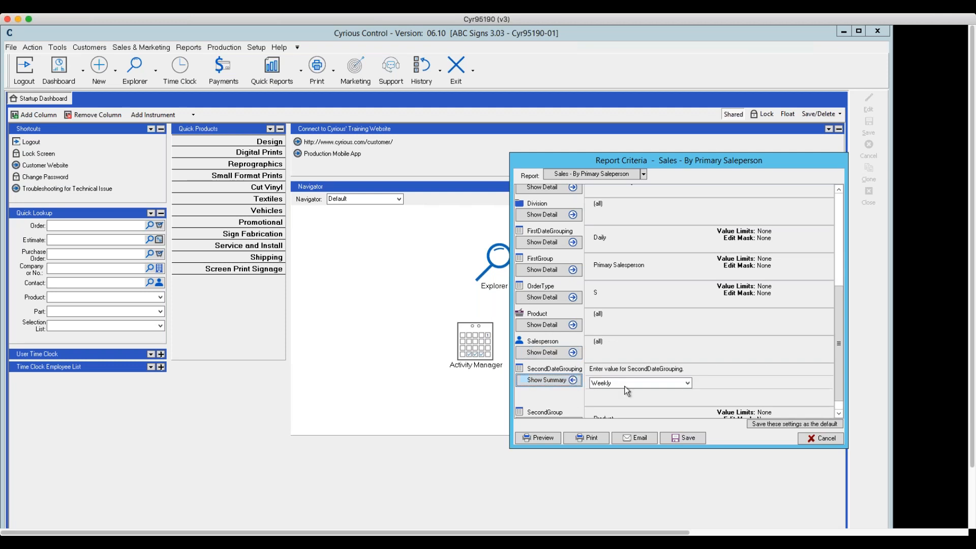
pyautogui.click(689, 382)
pyautogui.click(689, 382)
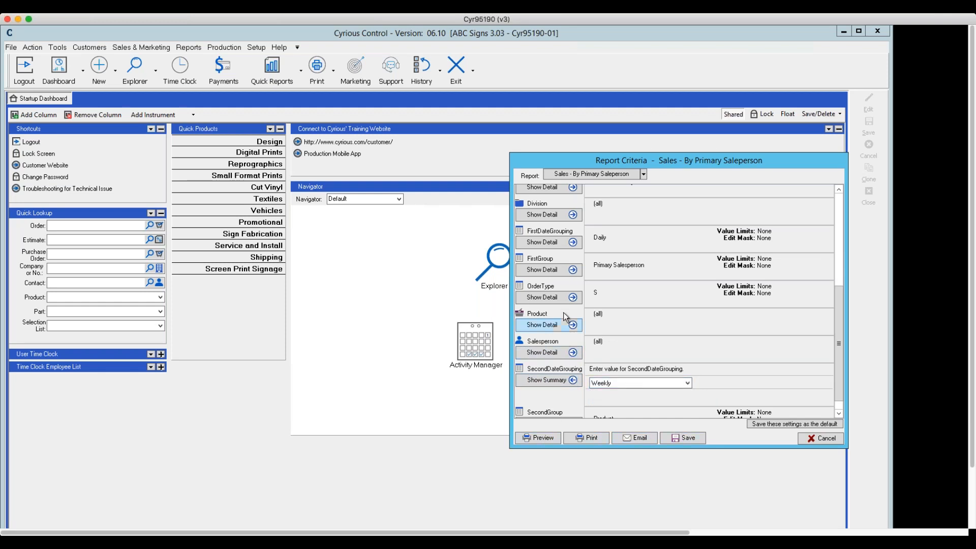
pyautogui.click(574, 242)
pyautogui.click(687, 246)
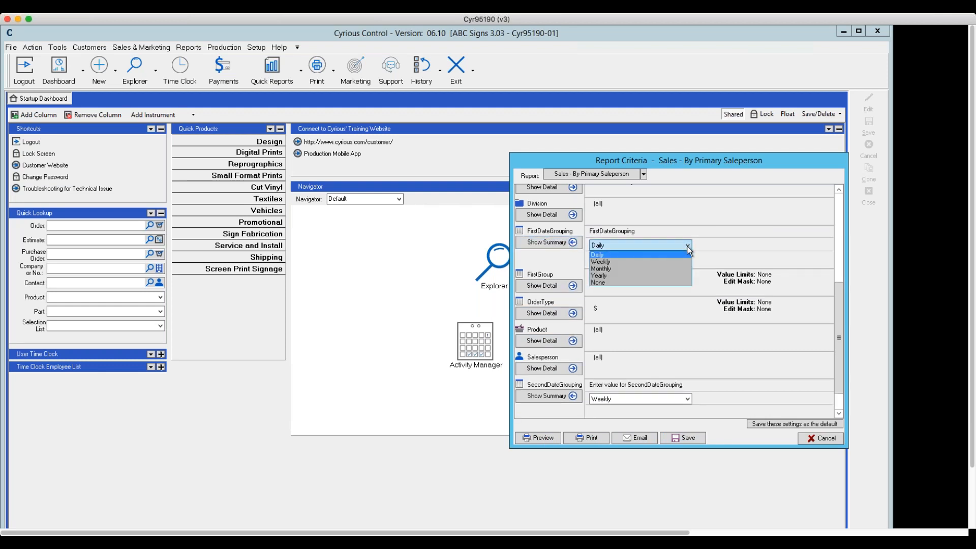
pyautogui.click(621, 261)
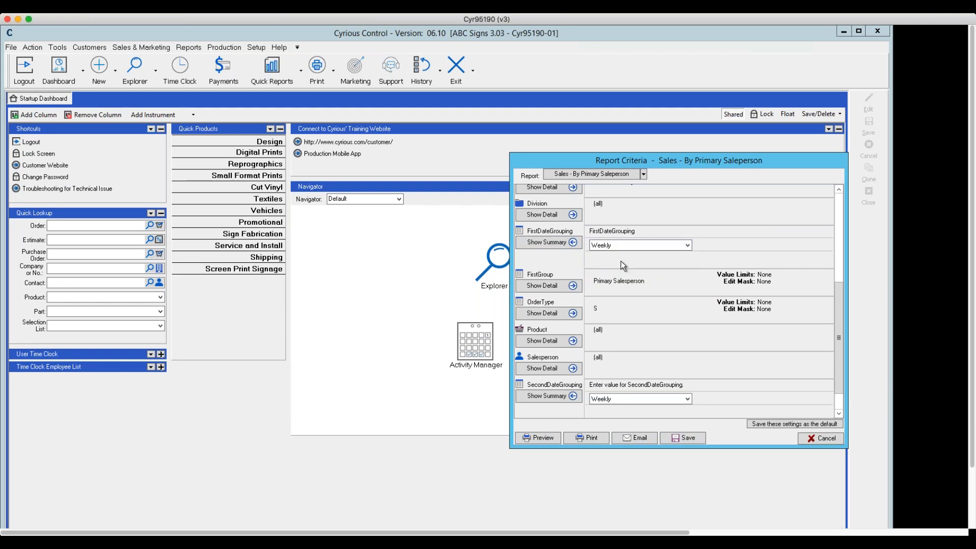
pyautogui.click(687, 247)
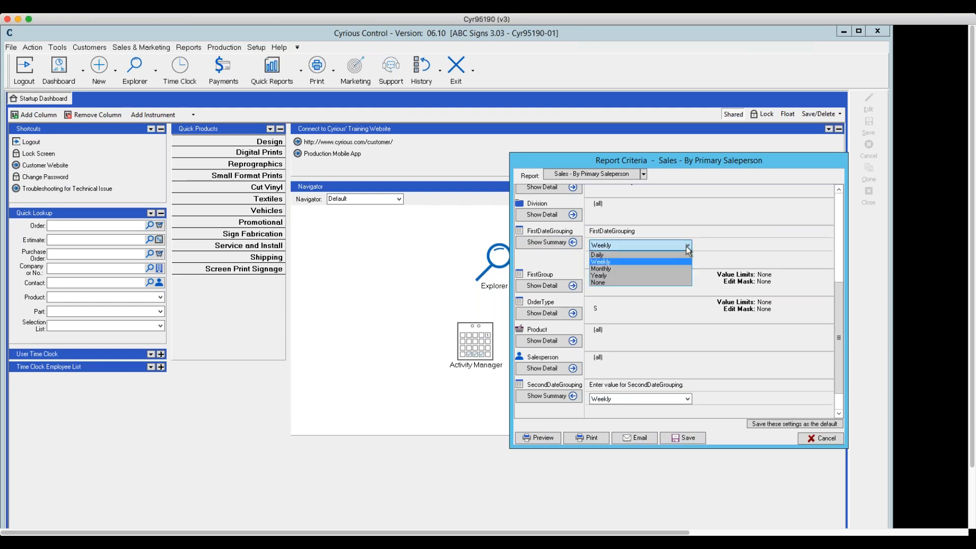
pyautogui.click(605, 267)
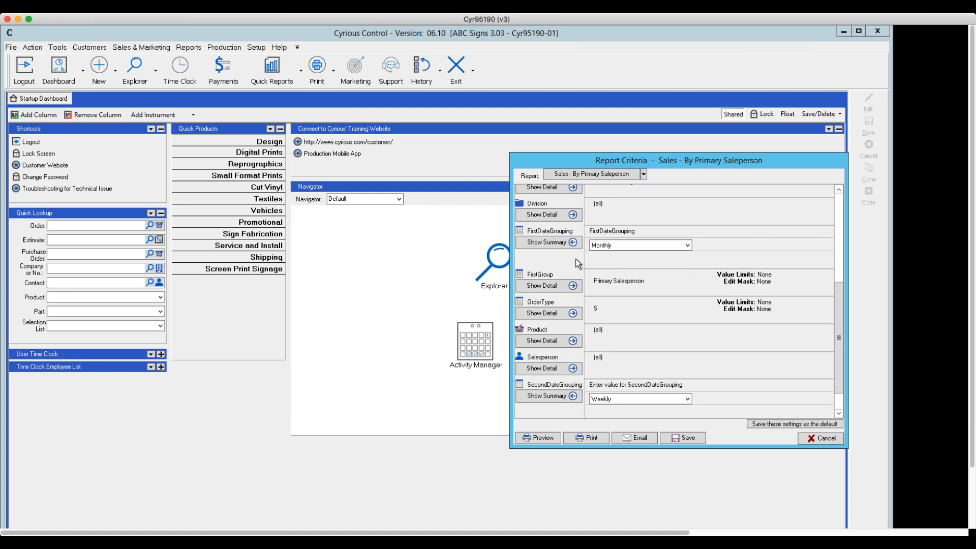
pyautogui.click(566, 242)
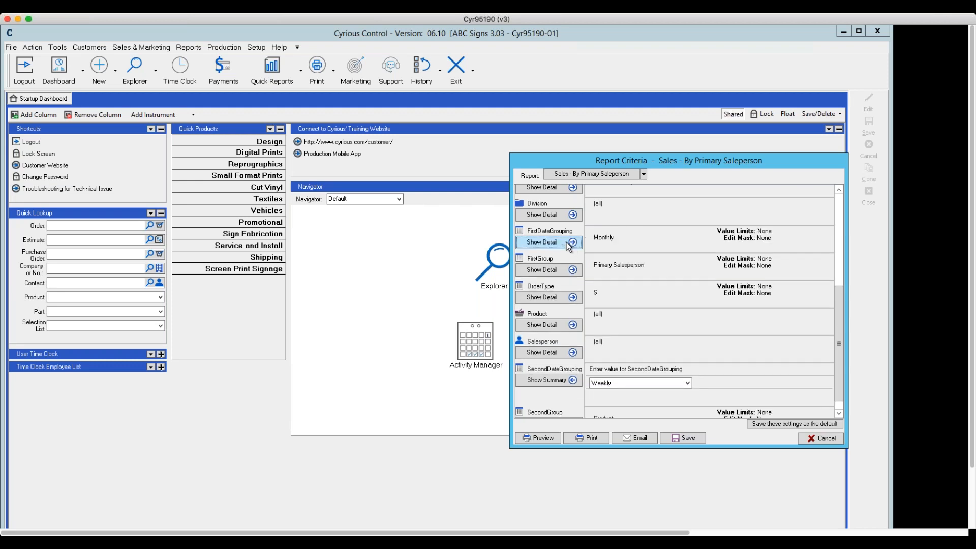
# - Preview the Sales - By Primary Saleperson report with the chosen criteria
pyautogui.hscroll(1, 588, 248)
pyautogui.hscroll(-1, 588, 248)
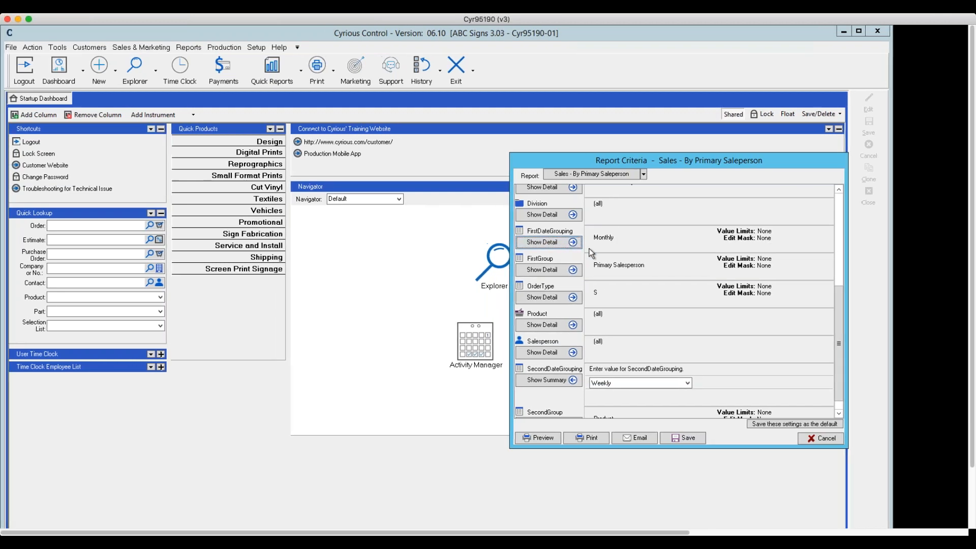
pyautogui.hscroll(1, 637, 274)
pyautogui.hscroll(1, 637, 273)
pyautogui.hscroll(-1, 636, 274)
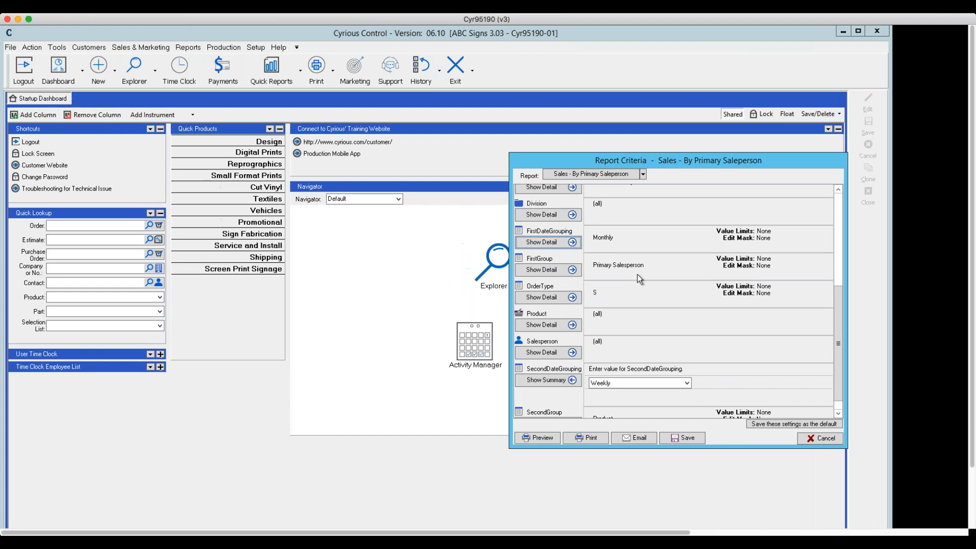
pyautogui.hscroll(1, 637, 274)
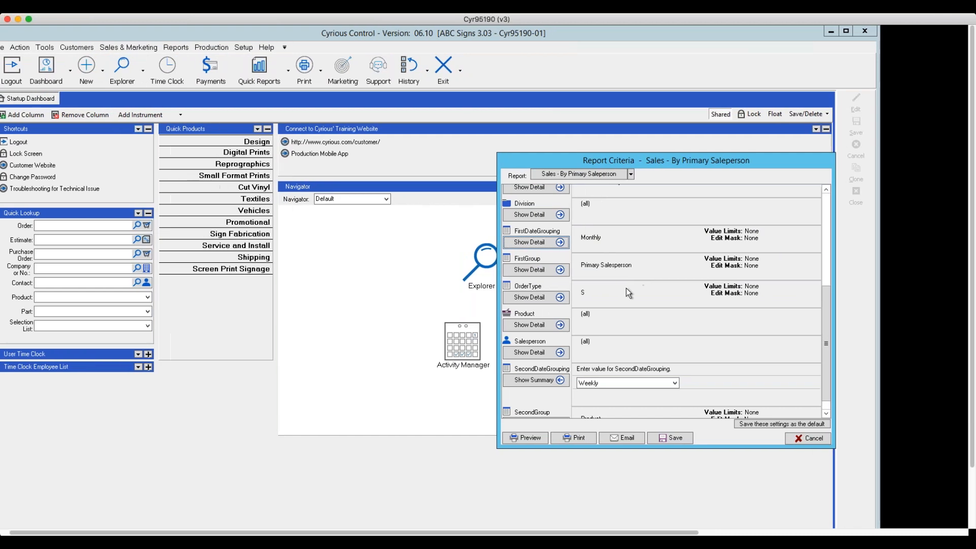
pyautogui.click(522, 437)
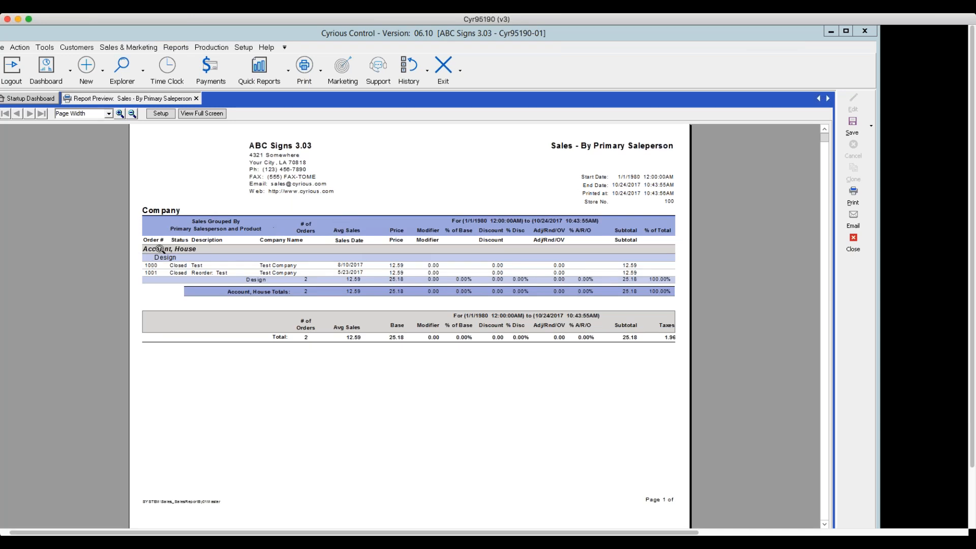
# - Review the report criteria of Sales - By Primary Saleperson again, preview it with the same settings and close the preview
pyautogui.click(160, 113)
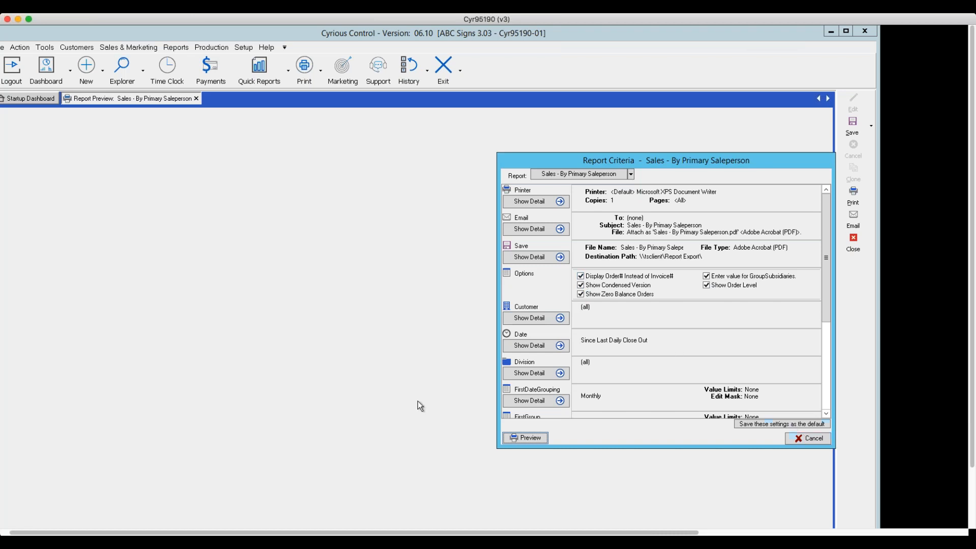
pyautogui.click(525, 439)
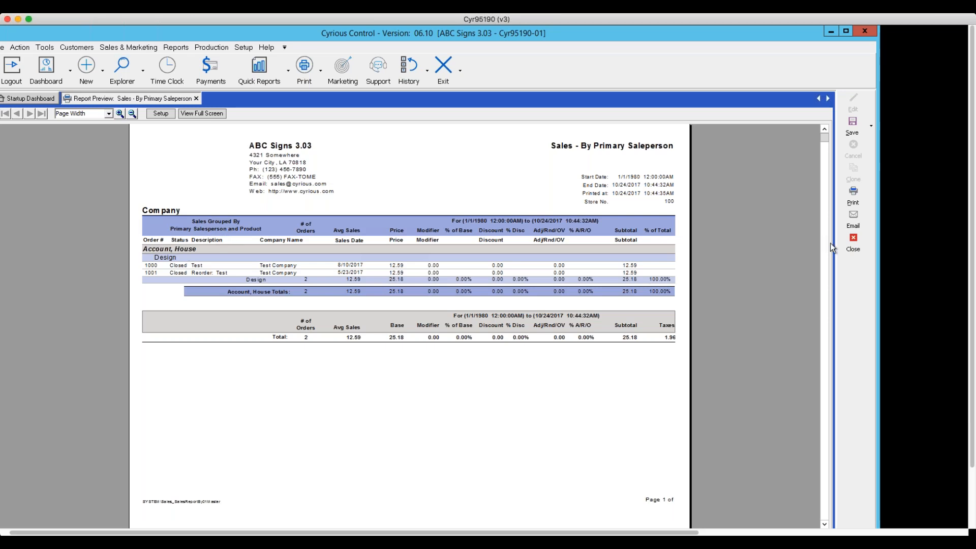
pyautogui.click(853, 242)
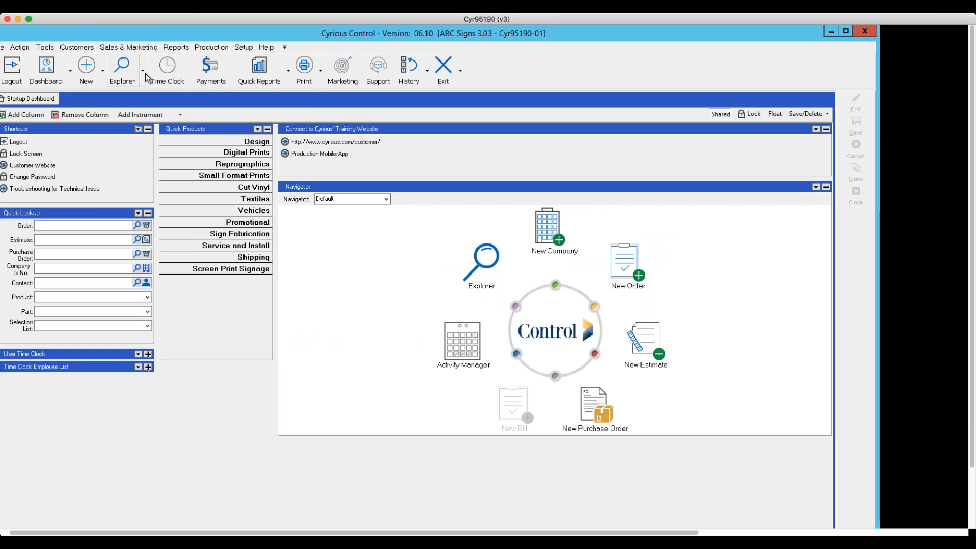
# - Explore companies using the advanced criteria selection and open the new query's criteria for modification
pyautogui.click(146, 80)
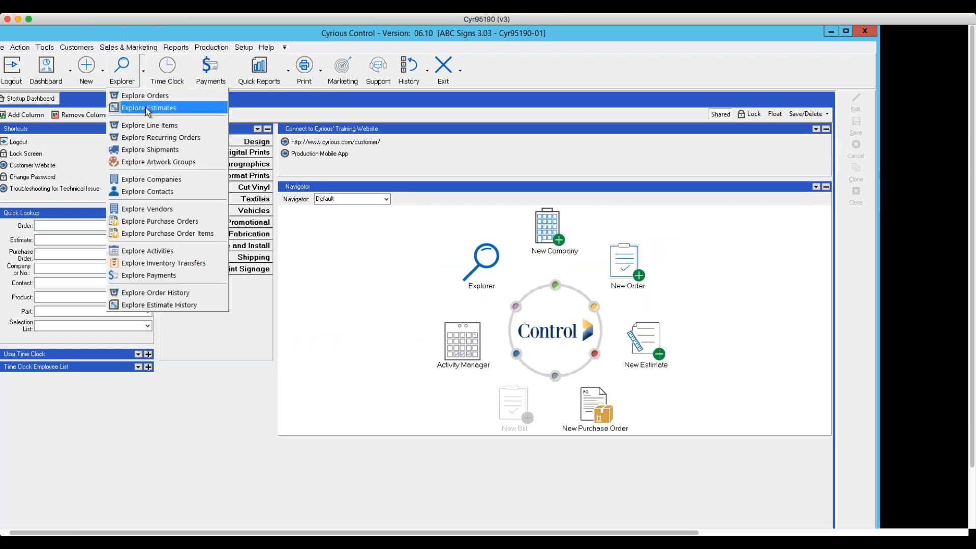
pyautogui.click(163, 181)
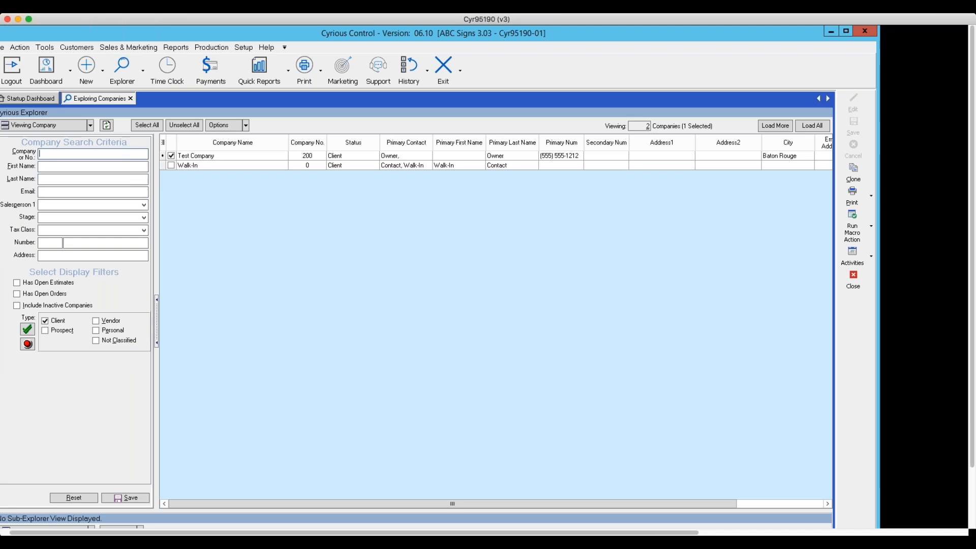
pyautogui.click(245, 125)
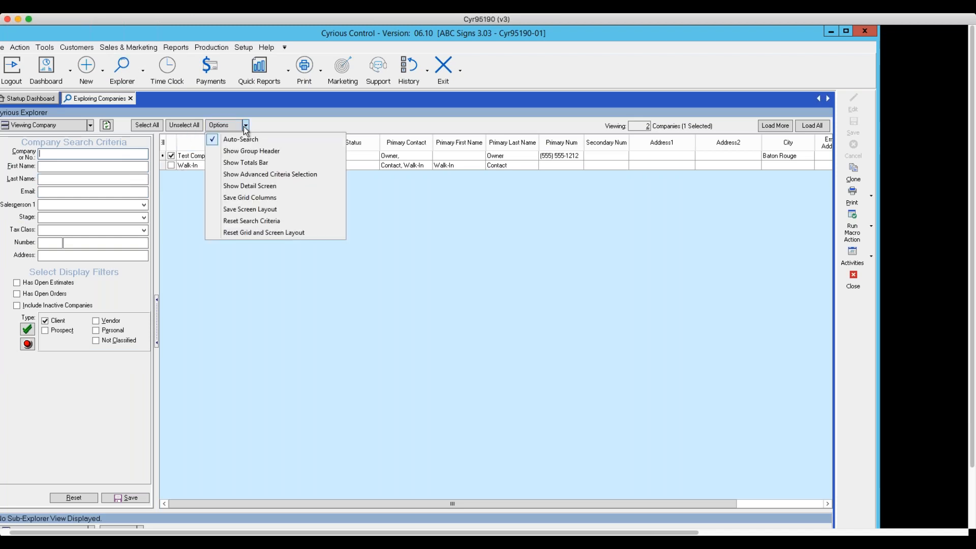
pyautogui.click(239, 173)
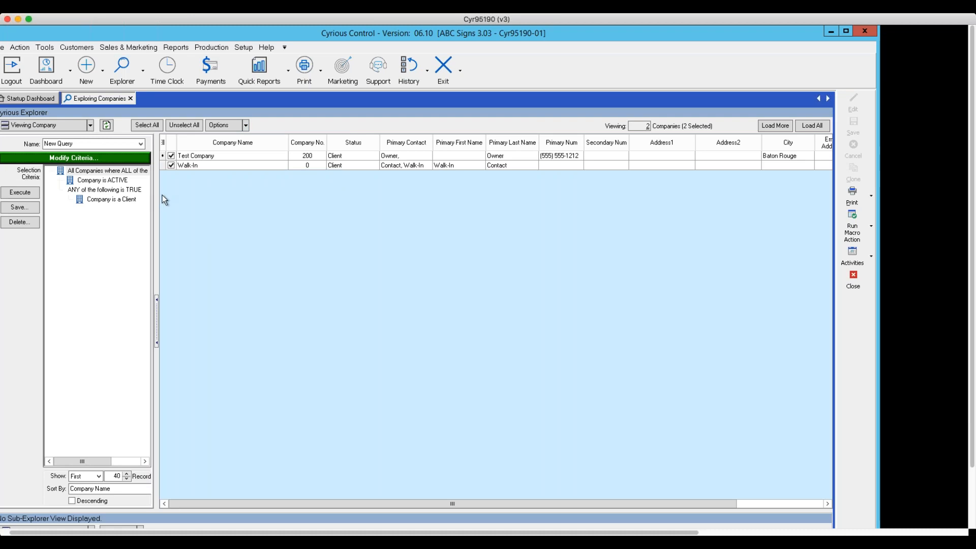
pyautogui.moveTo(157, 201); pyautogui.dragTo(219, 228)
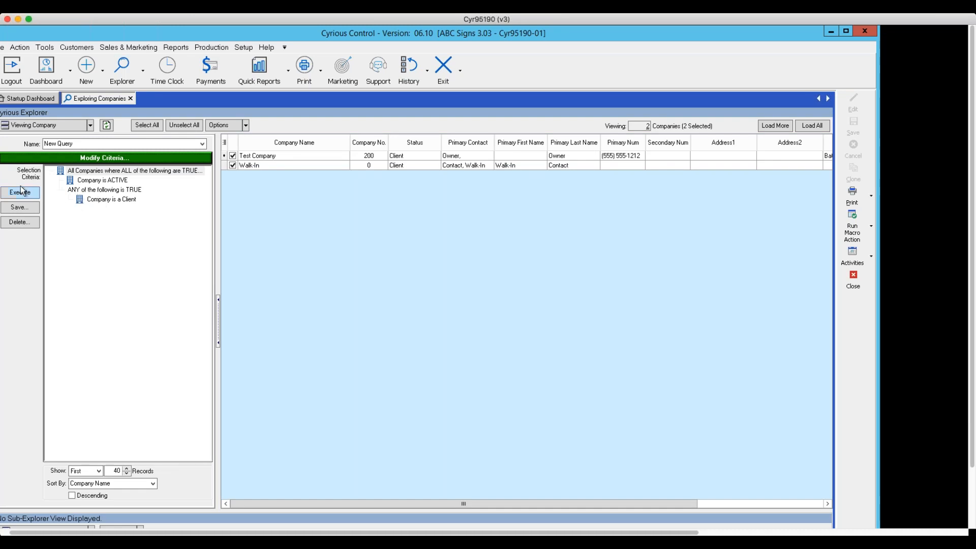
pyautogui.click(94, 159)
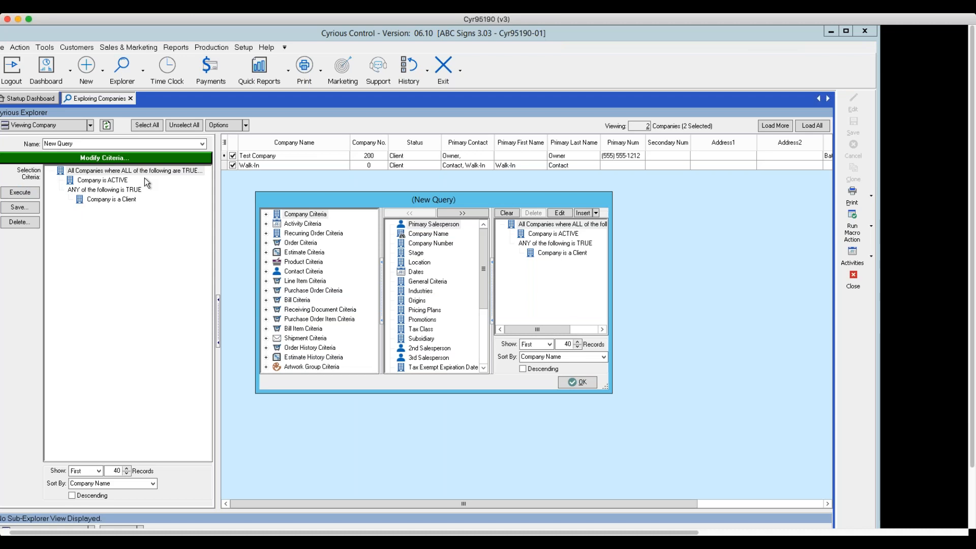